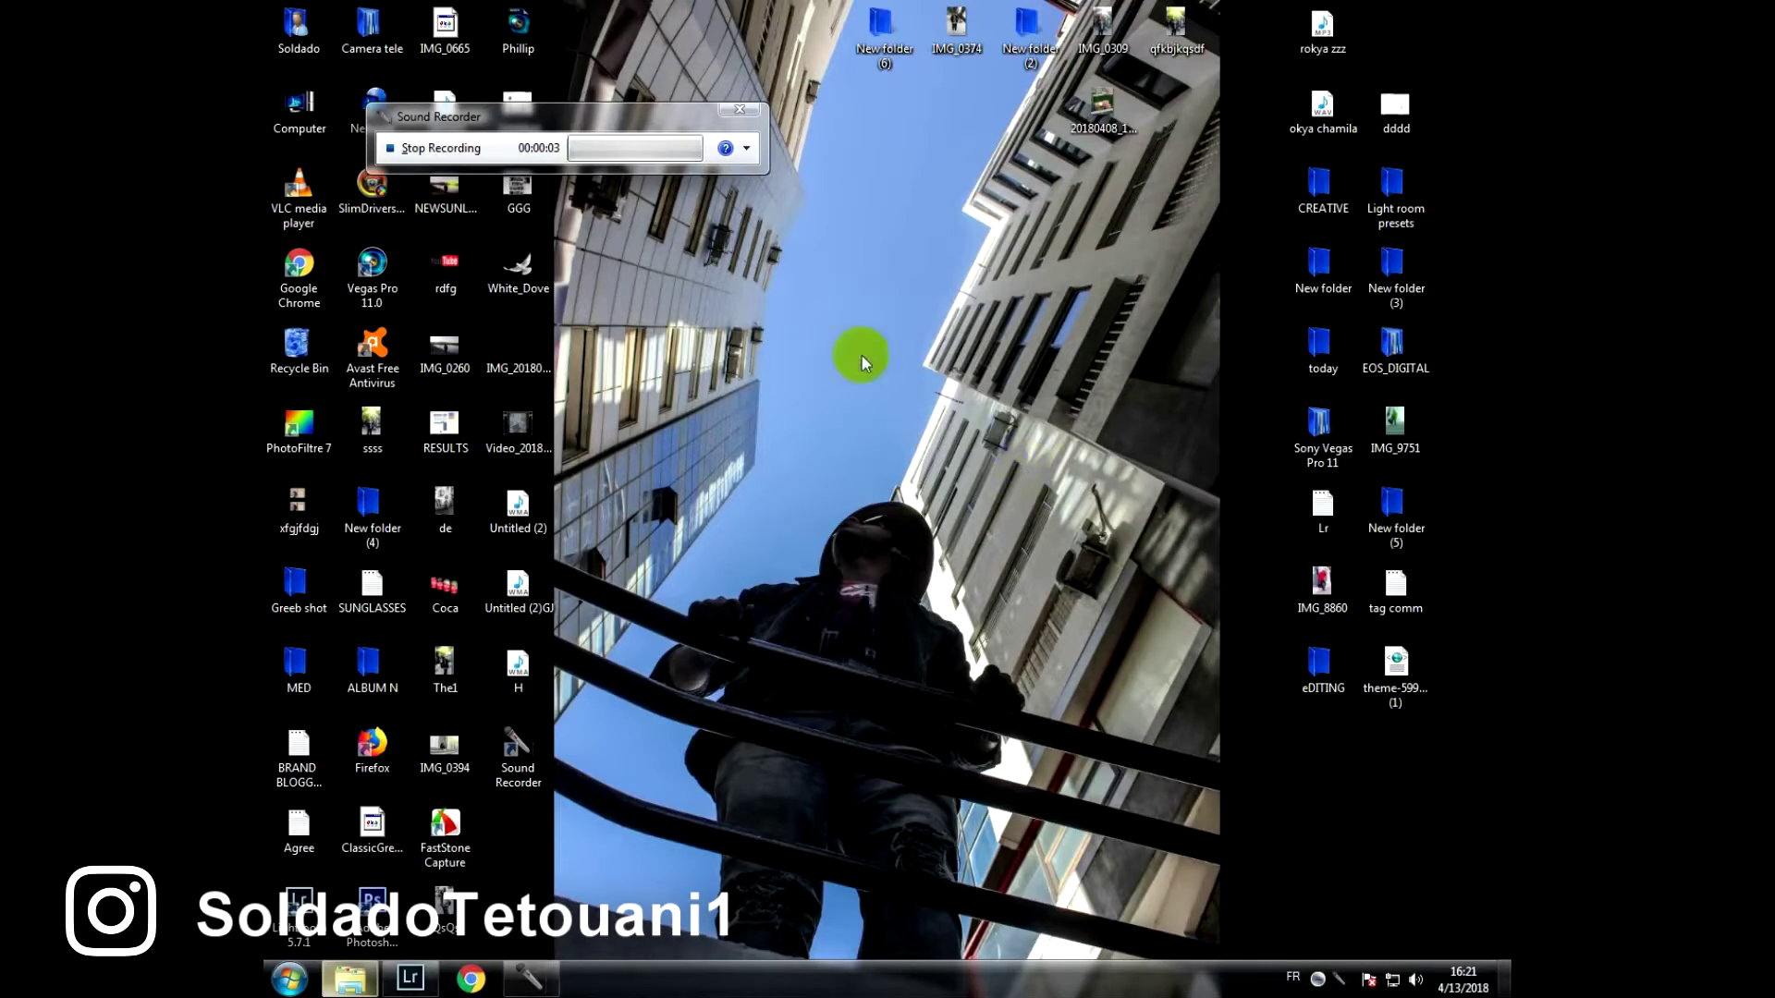
Bring the Lightroom window back up from the taskbar.
left_click(422, 980)
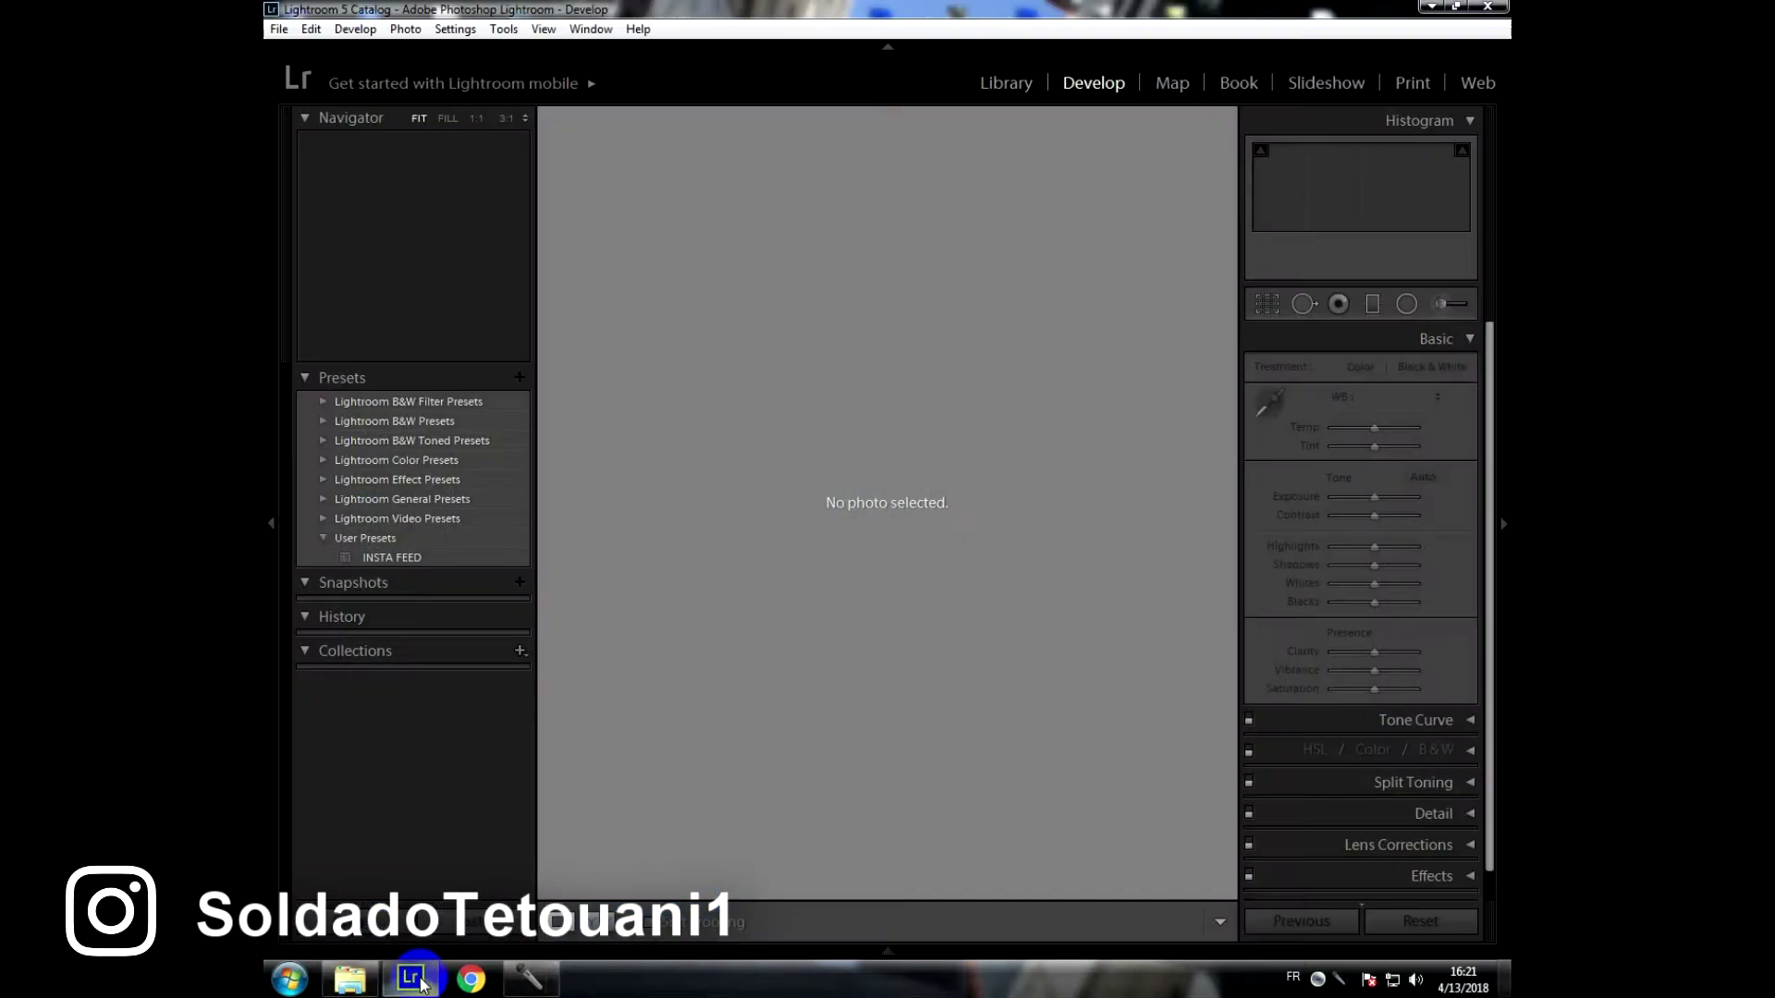
Switch Lightroom to the Library module.
left_click(911, 74)
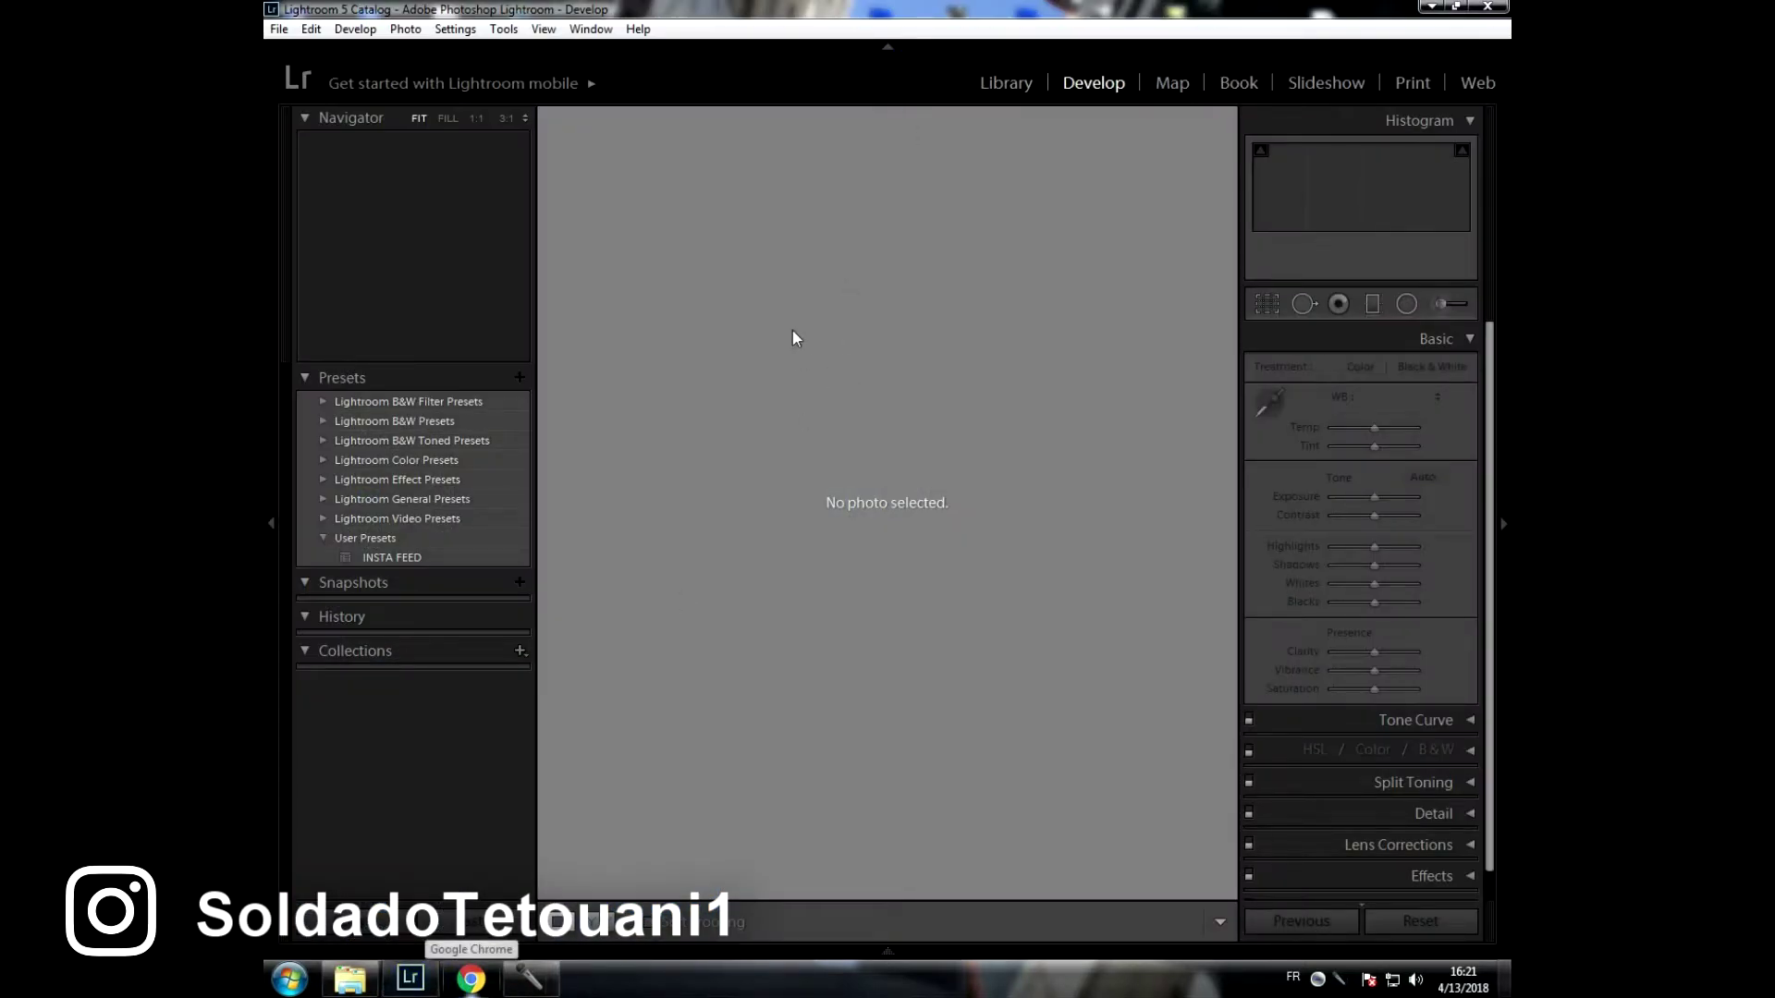
left_click(977, 96)
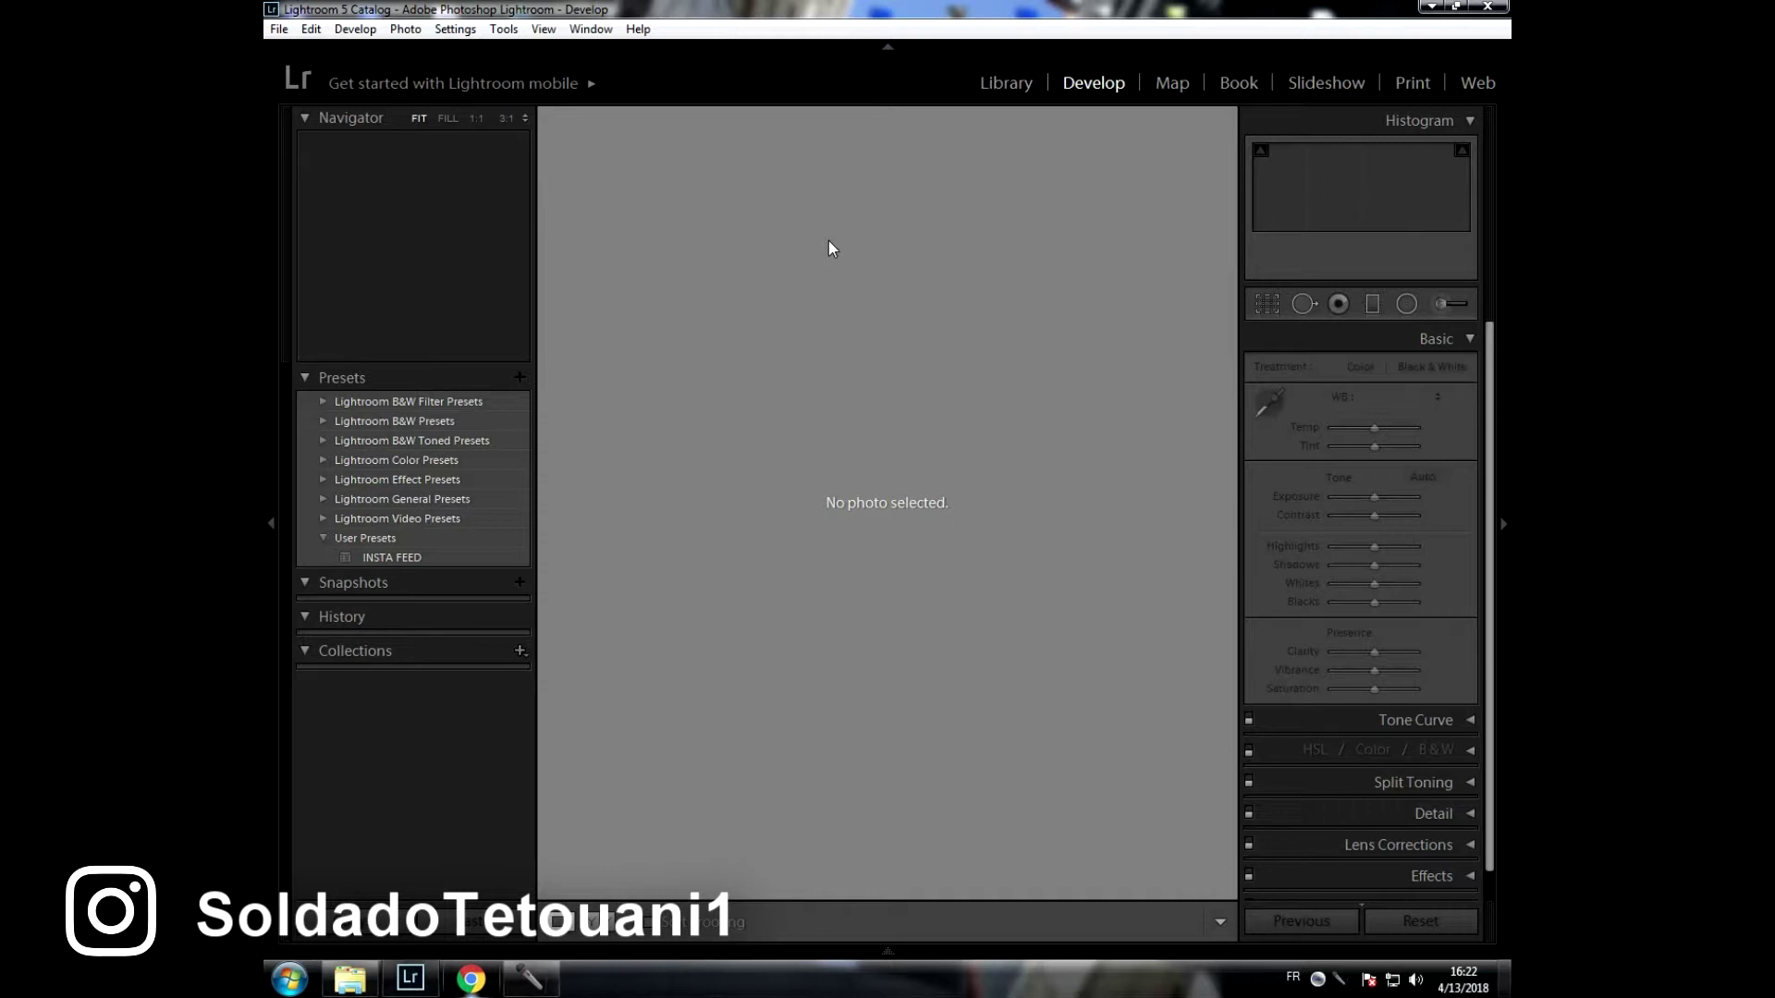
left_click(1008, 83)
left_click(1018, 85)
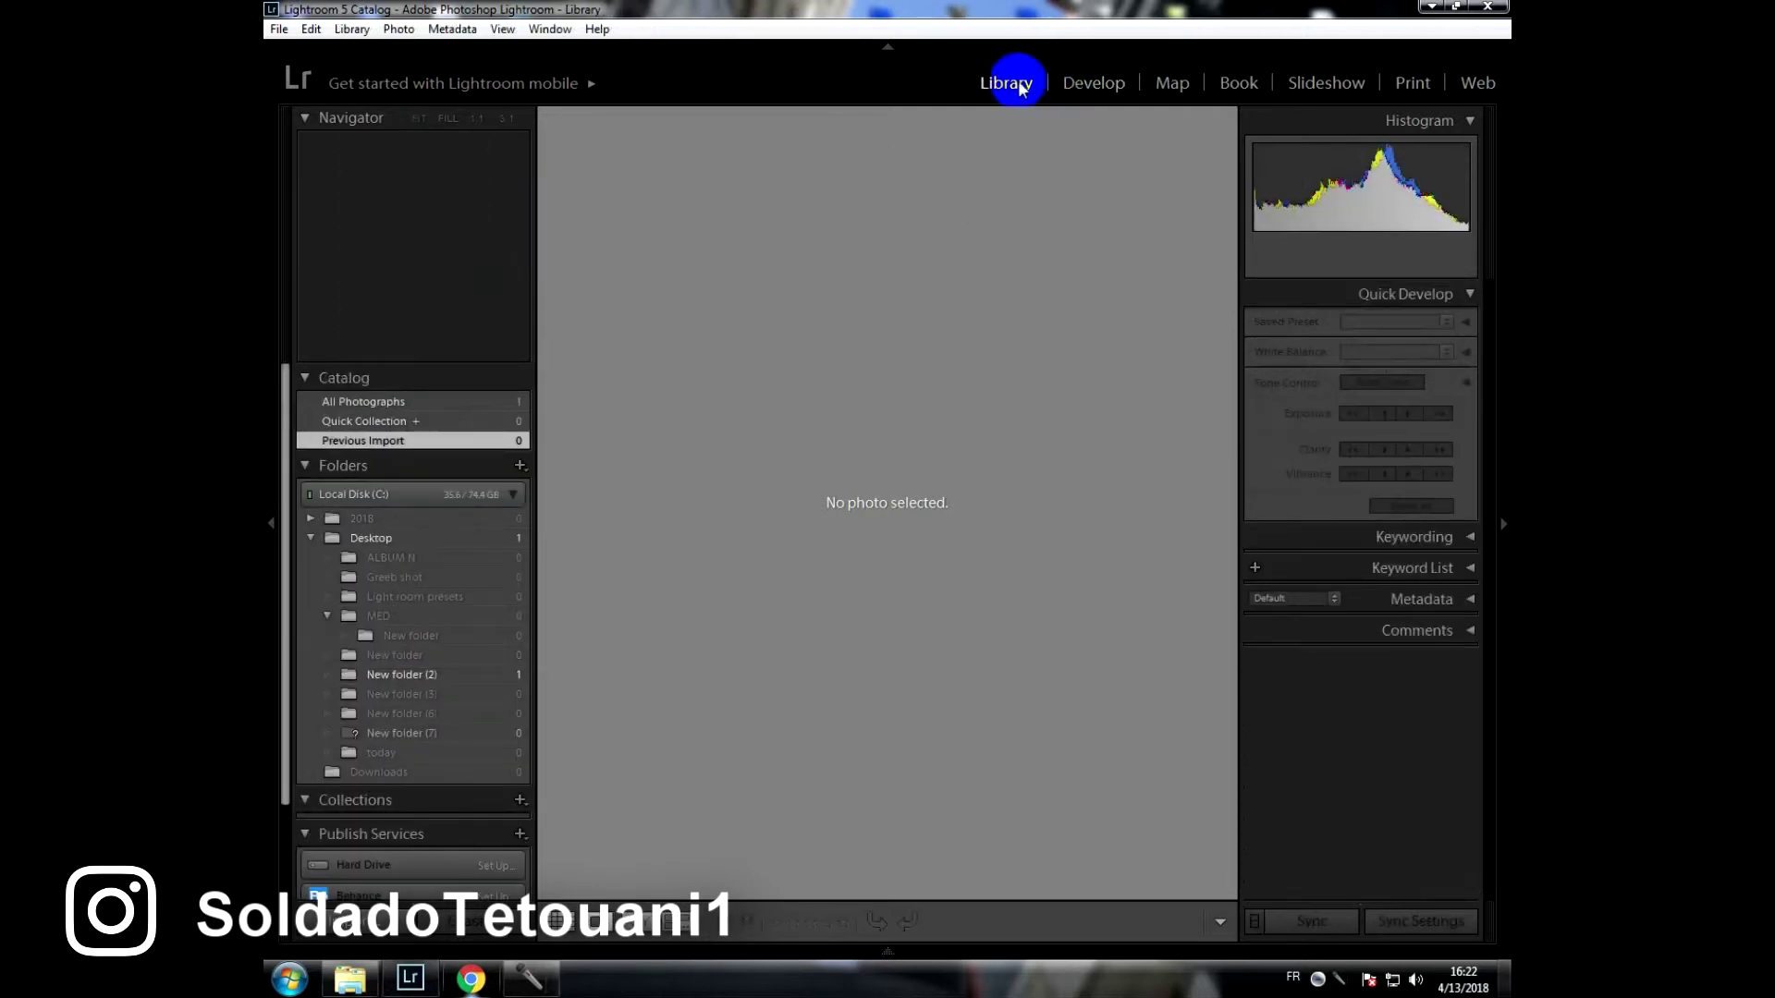
Close the File menu without importing and minimize Lightroom to the desktop.
left_click(275, 30)
left_click(280, 30)
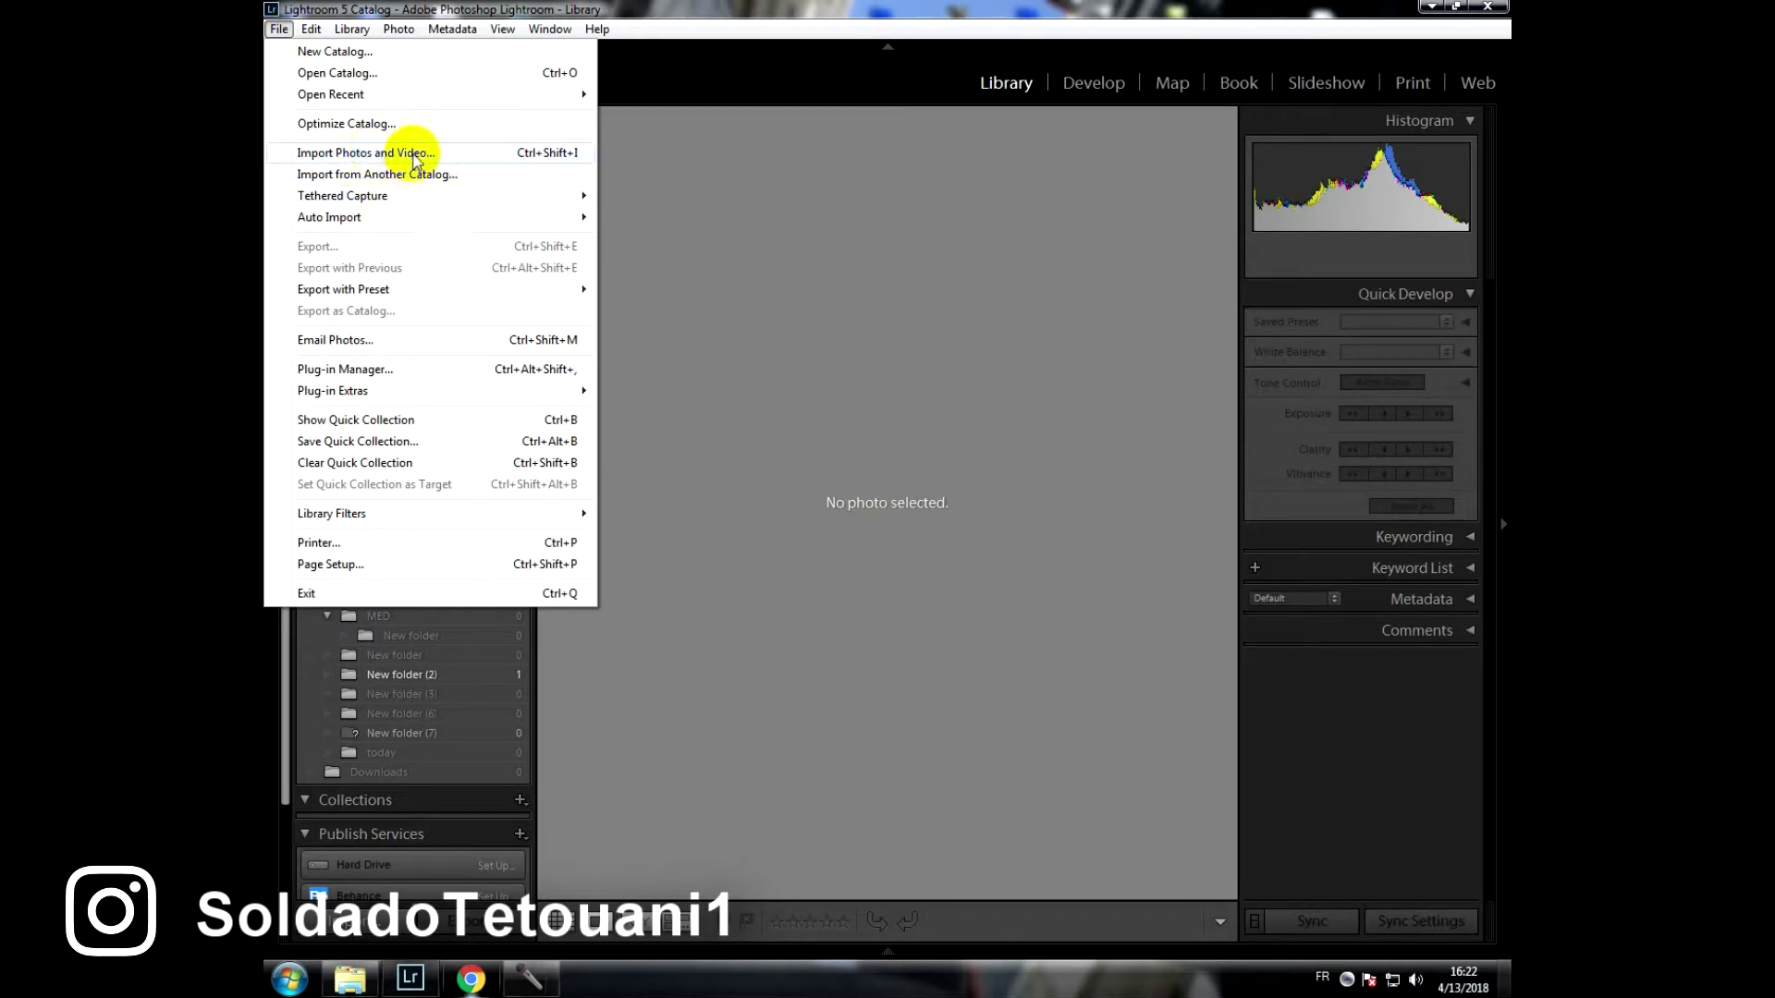
left_click(893, 188)
left_click(1431, 6)
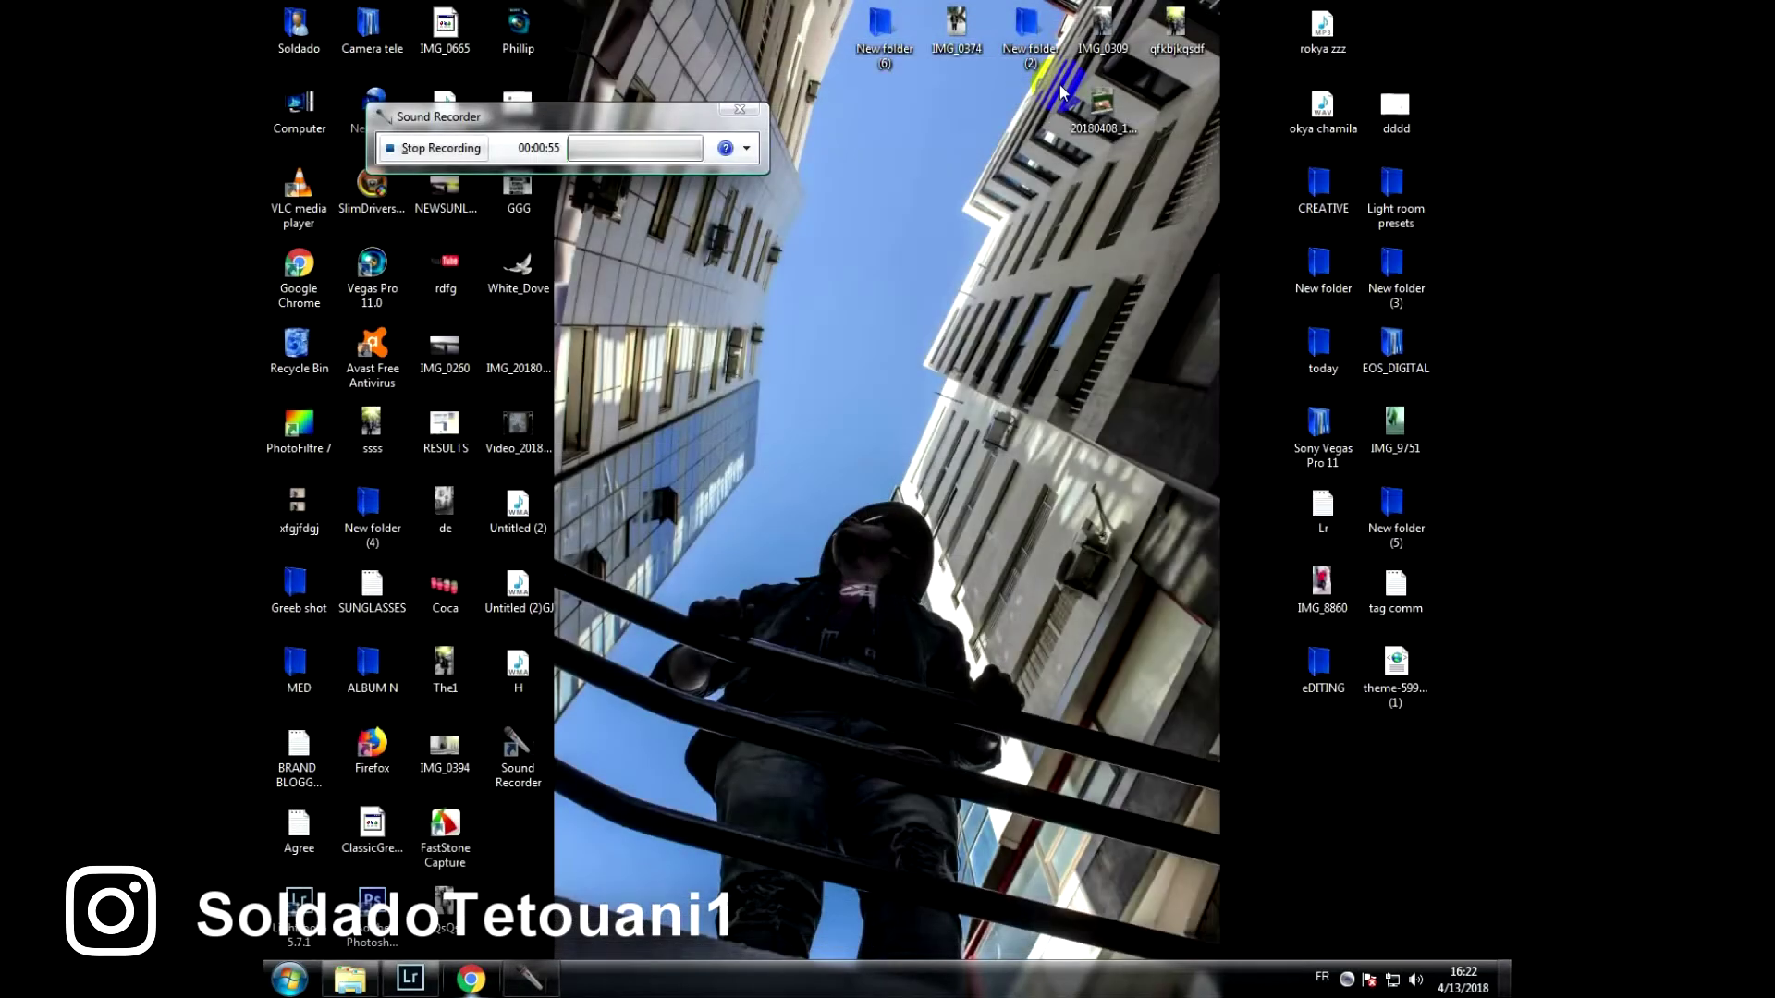
Drag IMG_0766 from New folder (6) via the taskbar into Lightroom's grid.
double_click(897, 31)
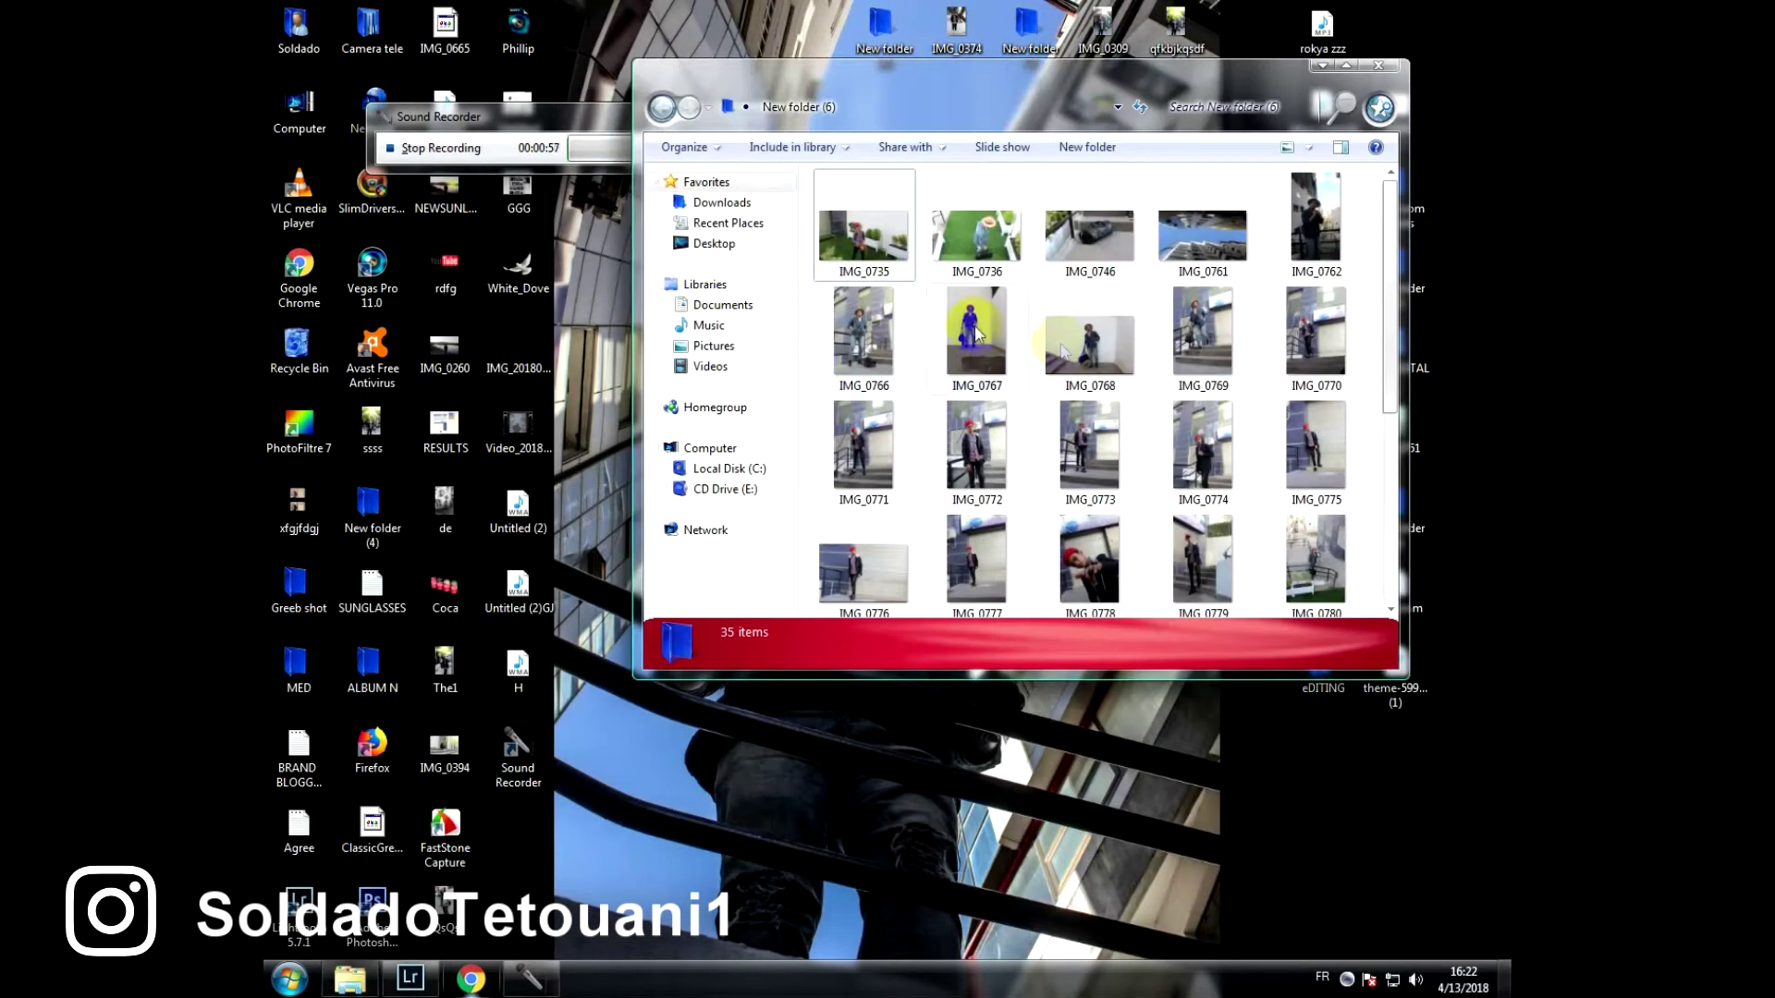
left_click(875, 382)
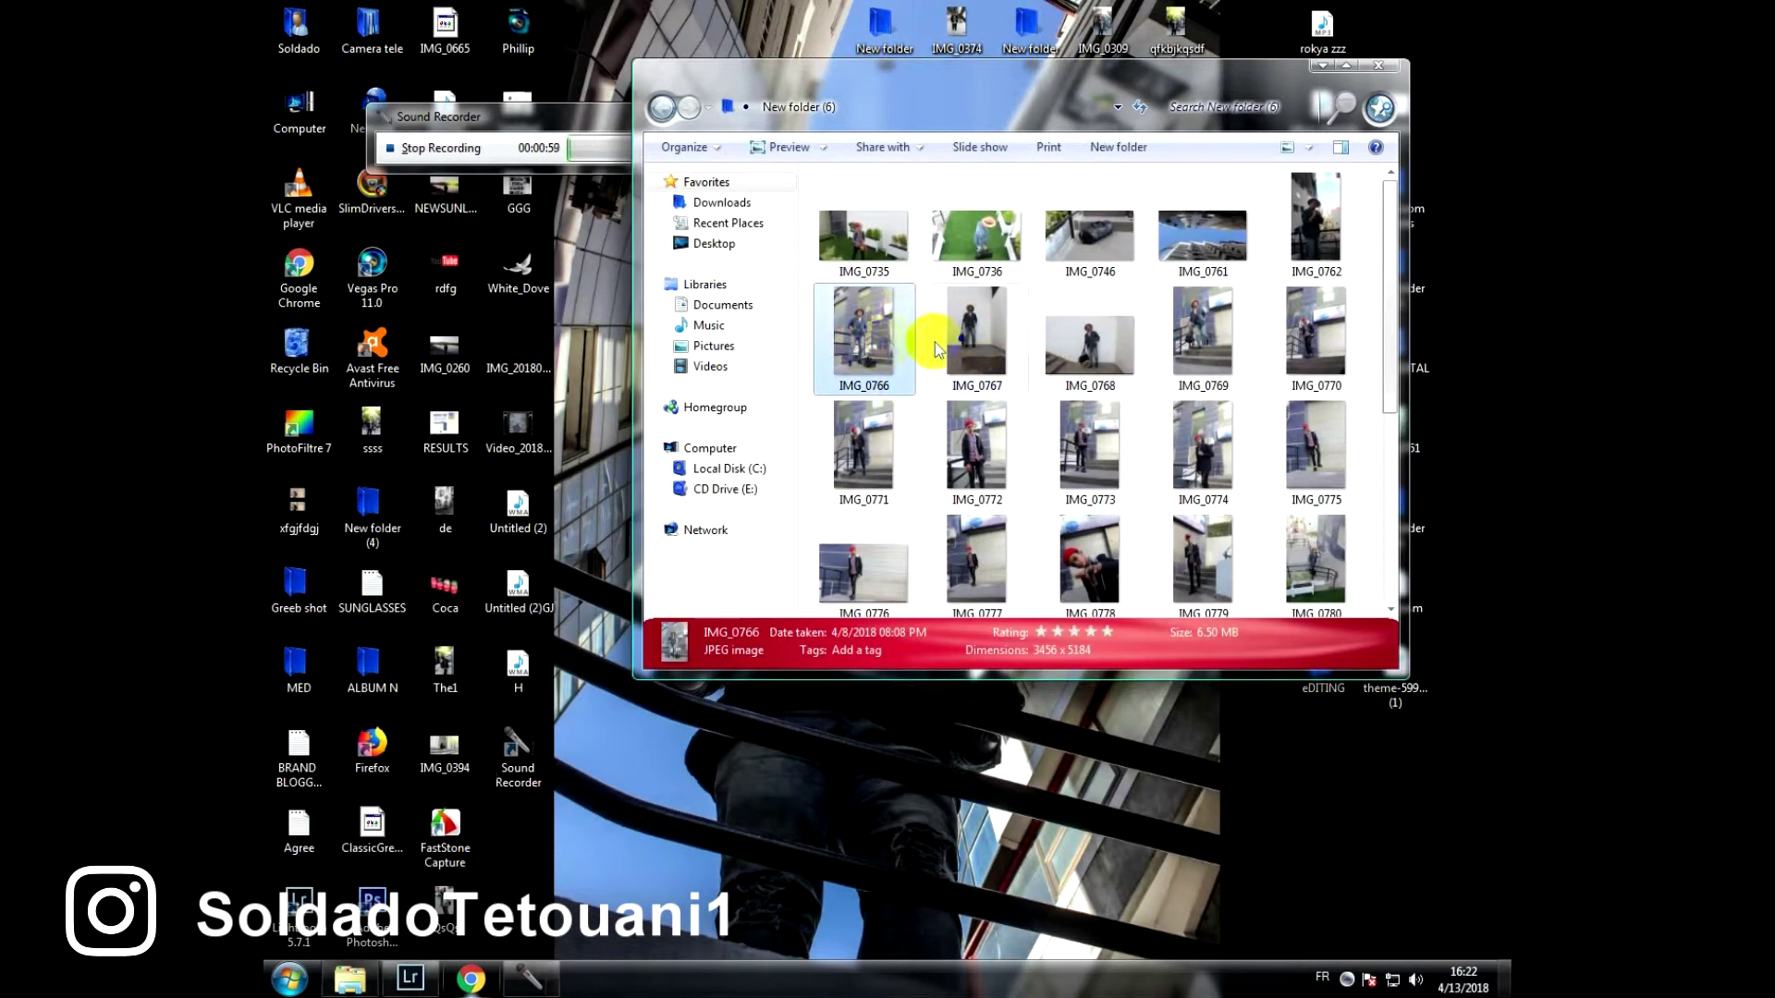
left_click_drag(875, 330, 413, 977)
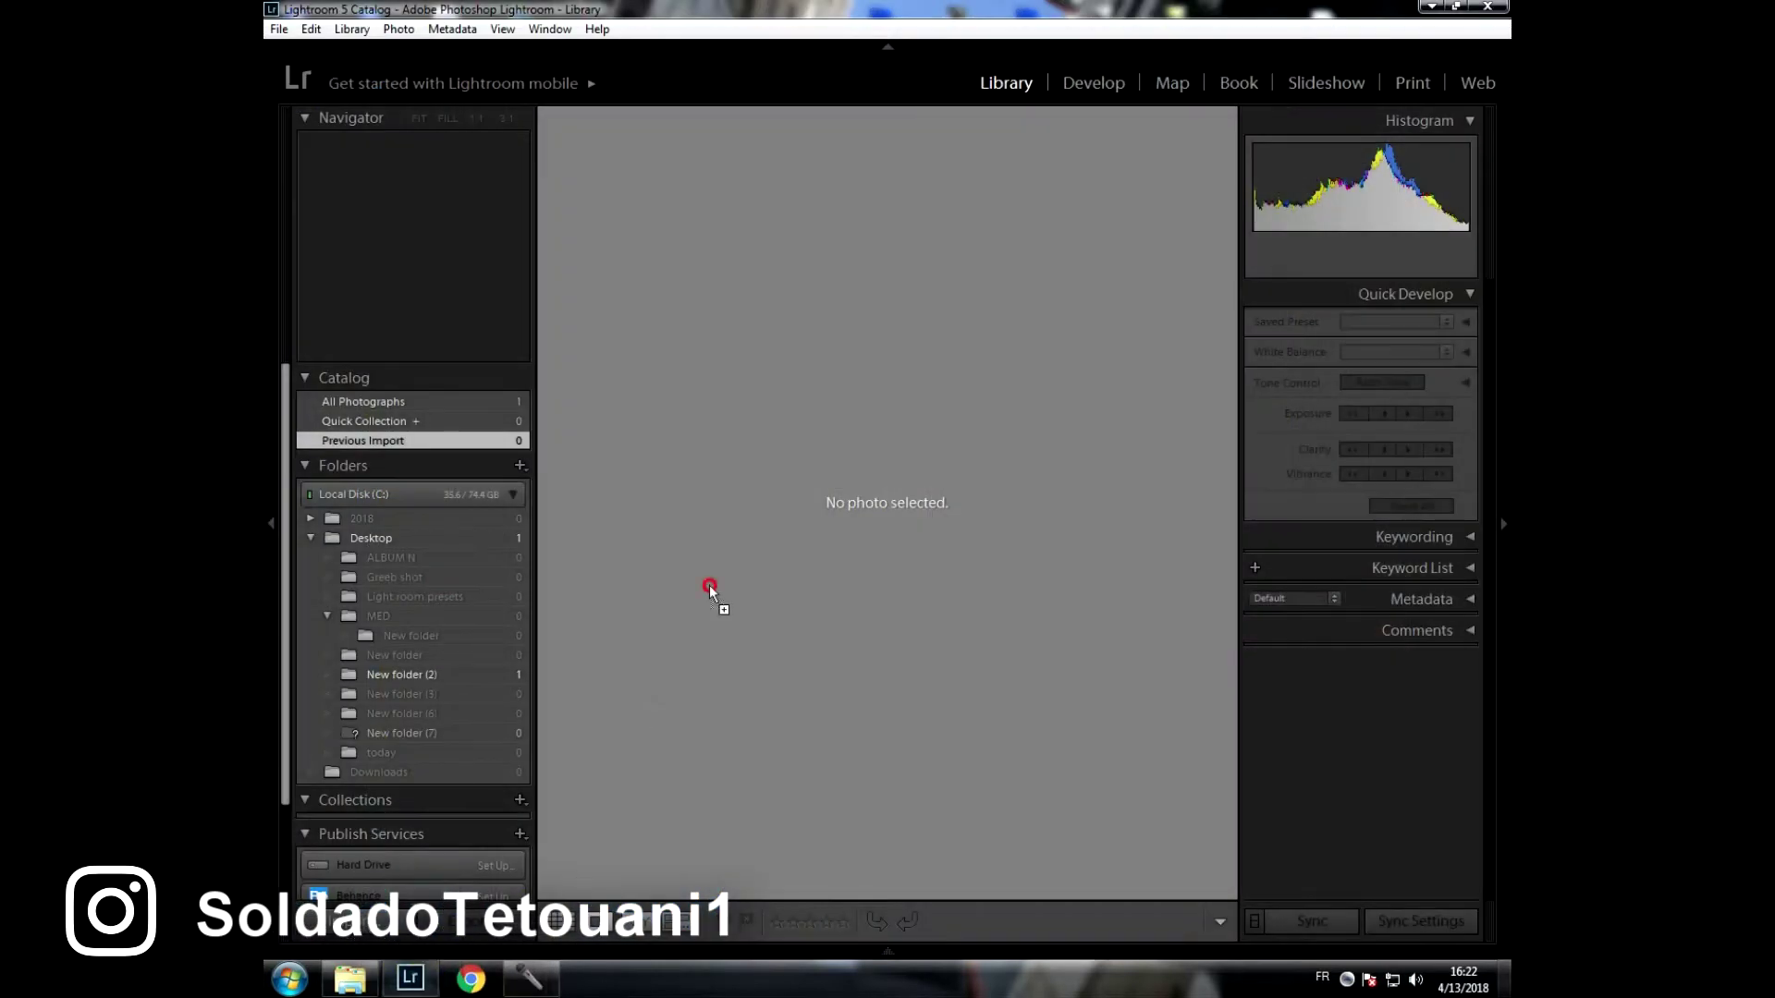
left_click_drag(413, 977, 845, 496)
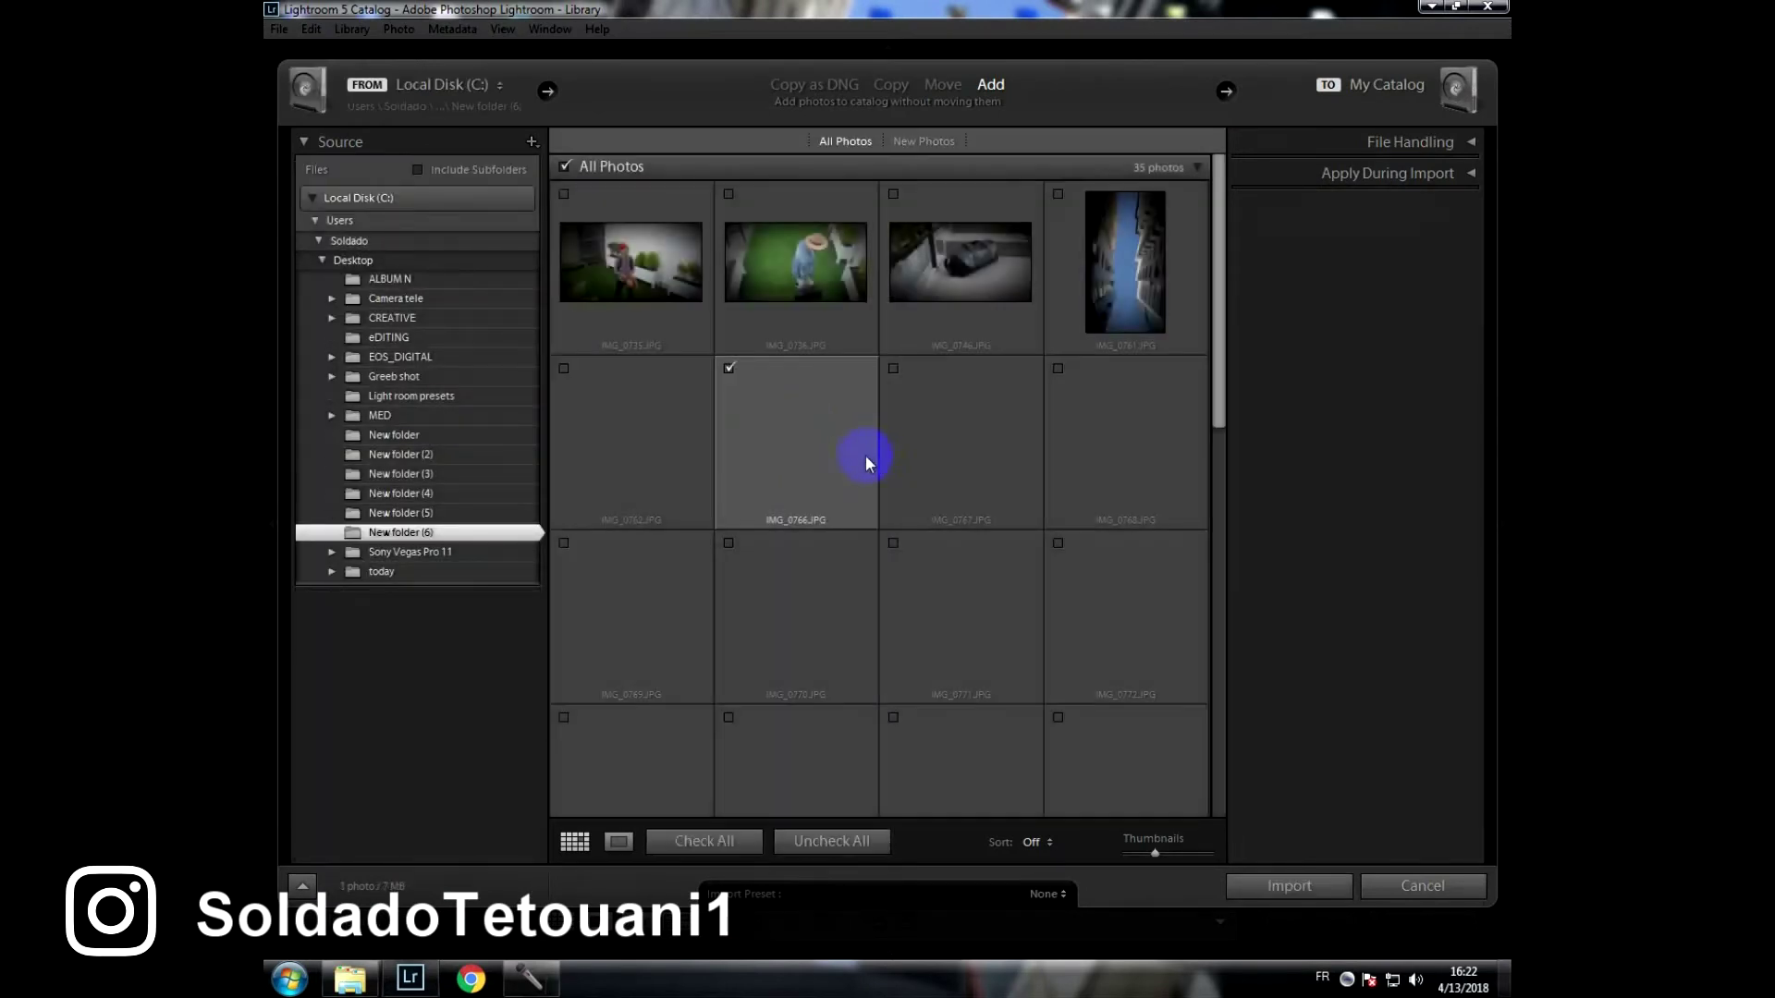
Import IMG_0766 and open its thumbnail in Loupe view.
left_click(1272, 887)
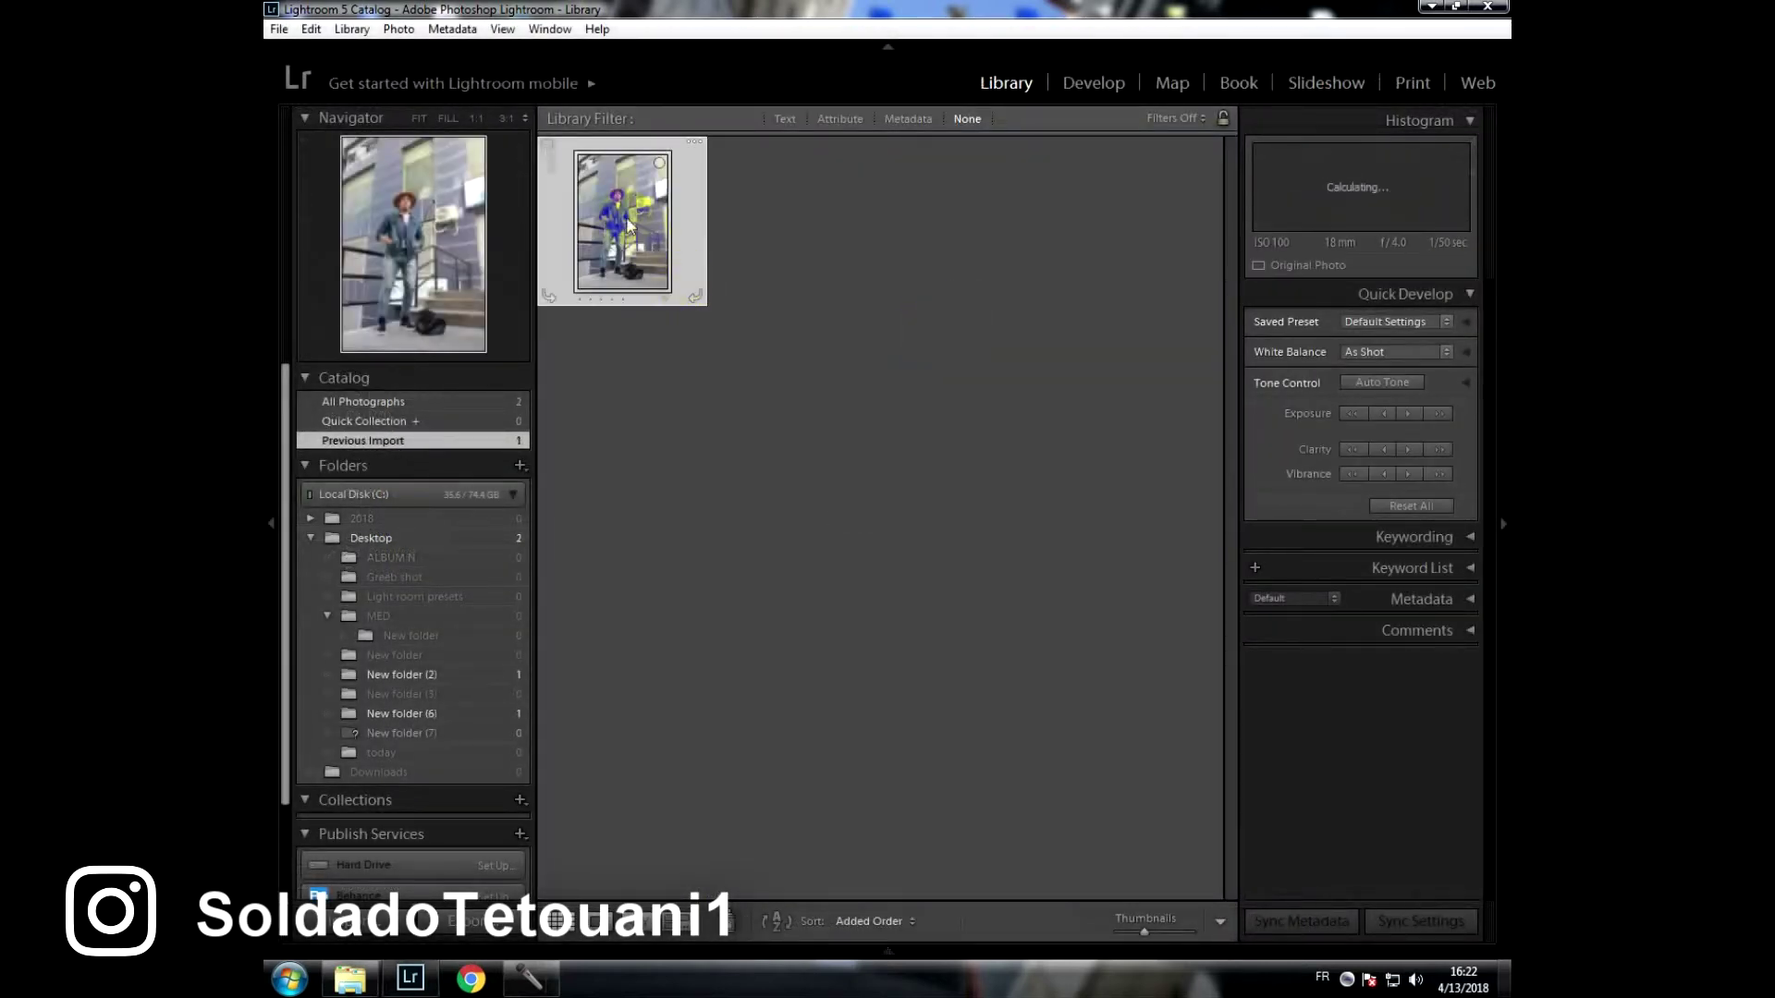
double_click(629, 225)
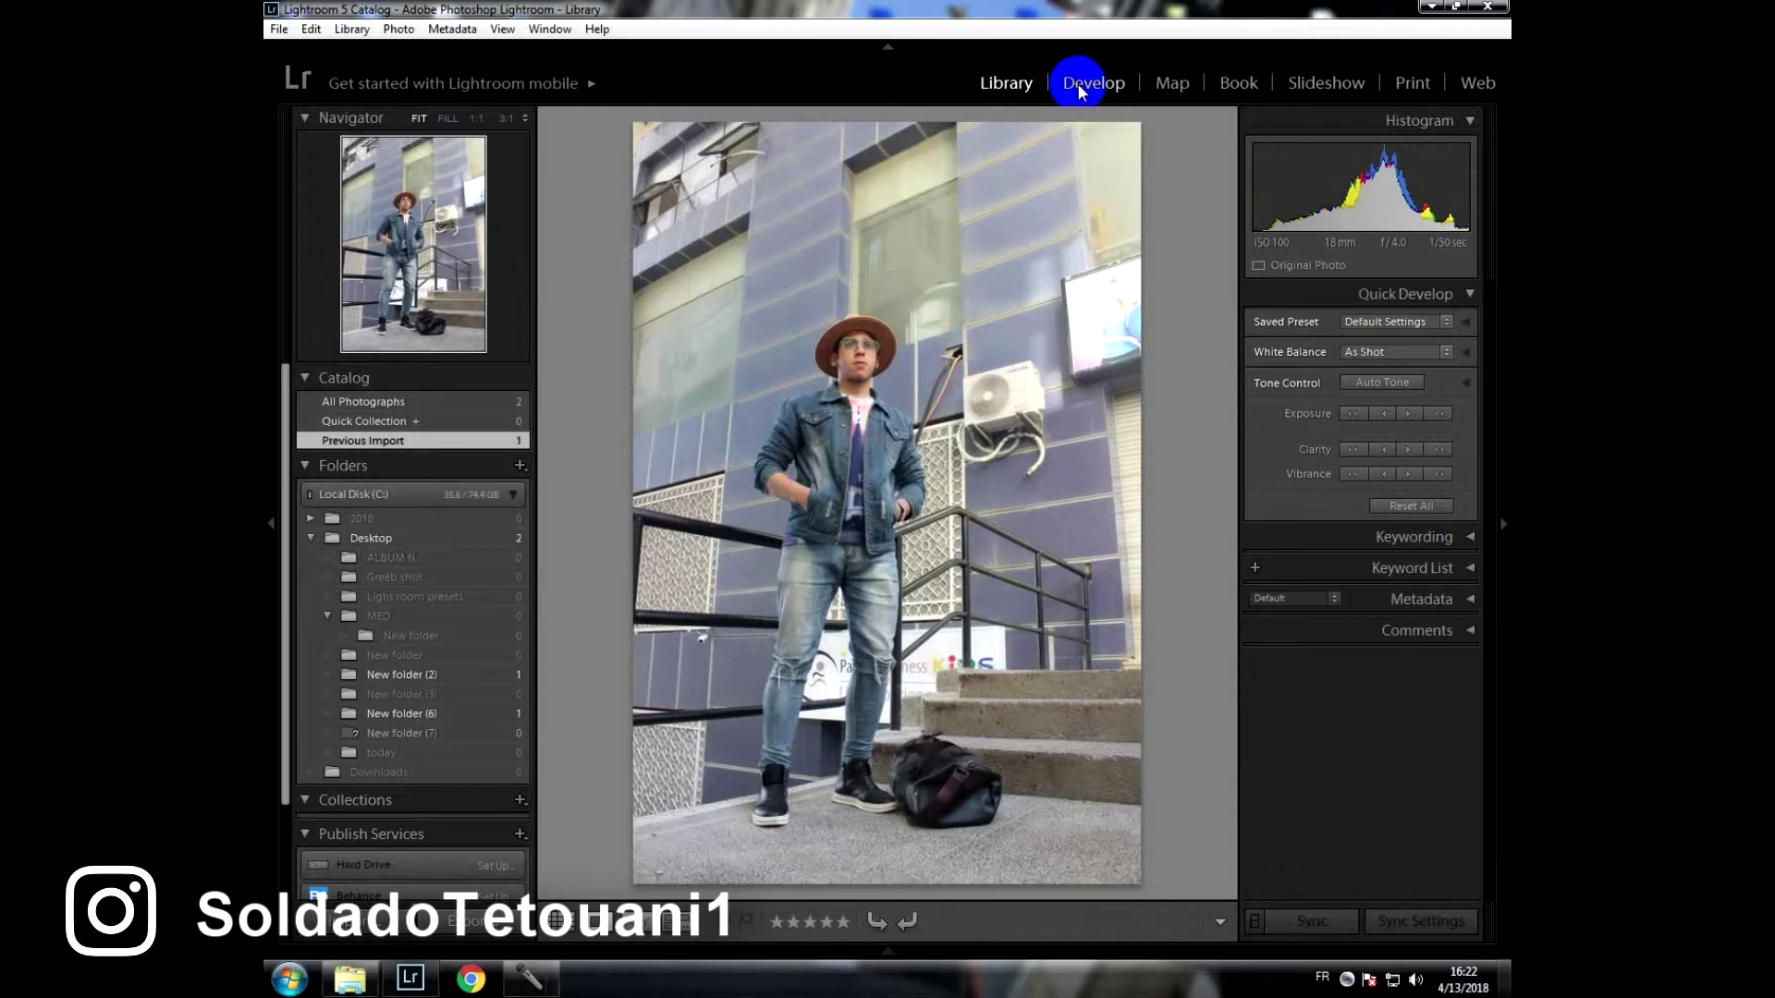
Open the portrait in the Develop module and raise Clarity to +76.
left_click(1072, 83)
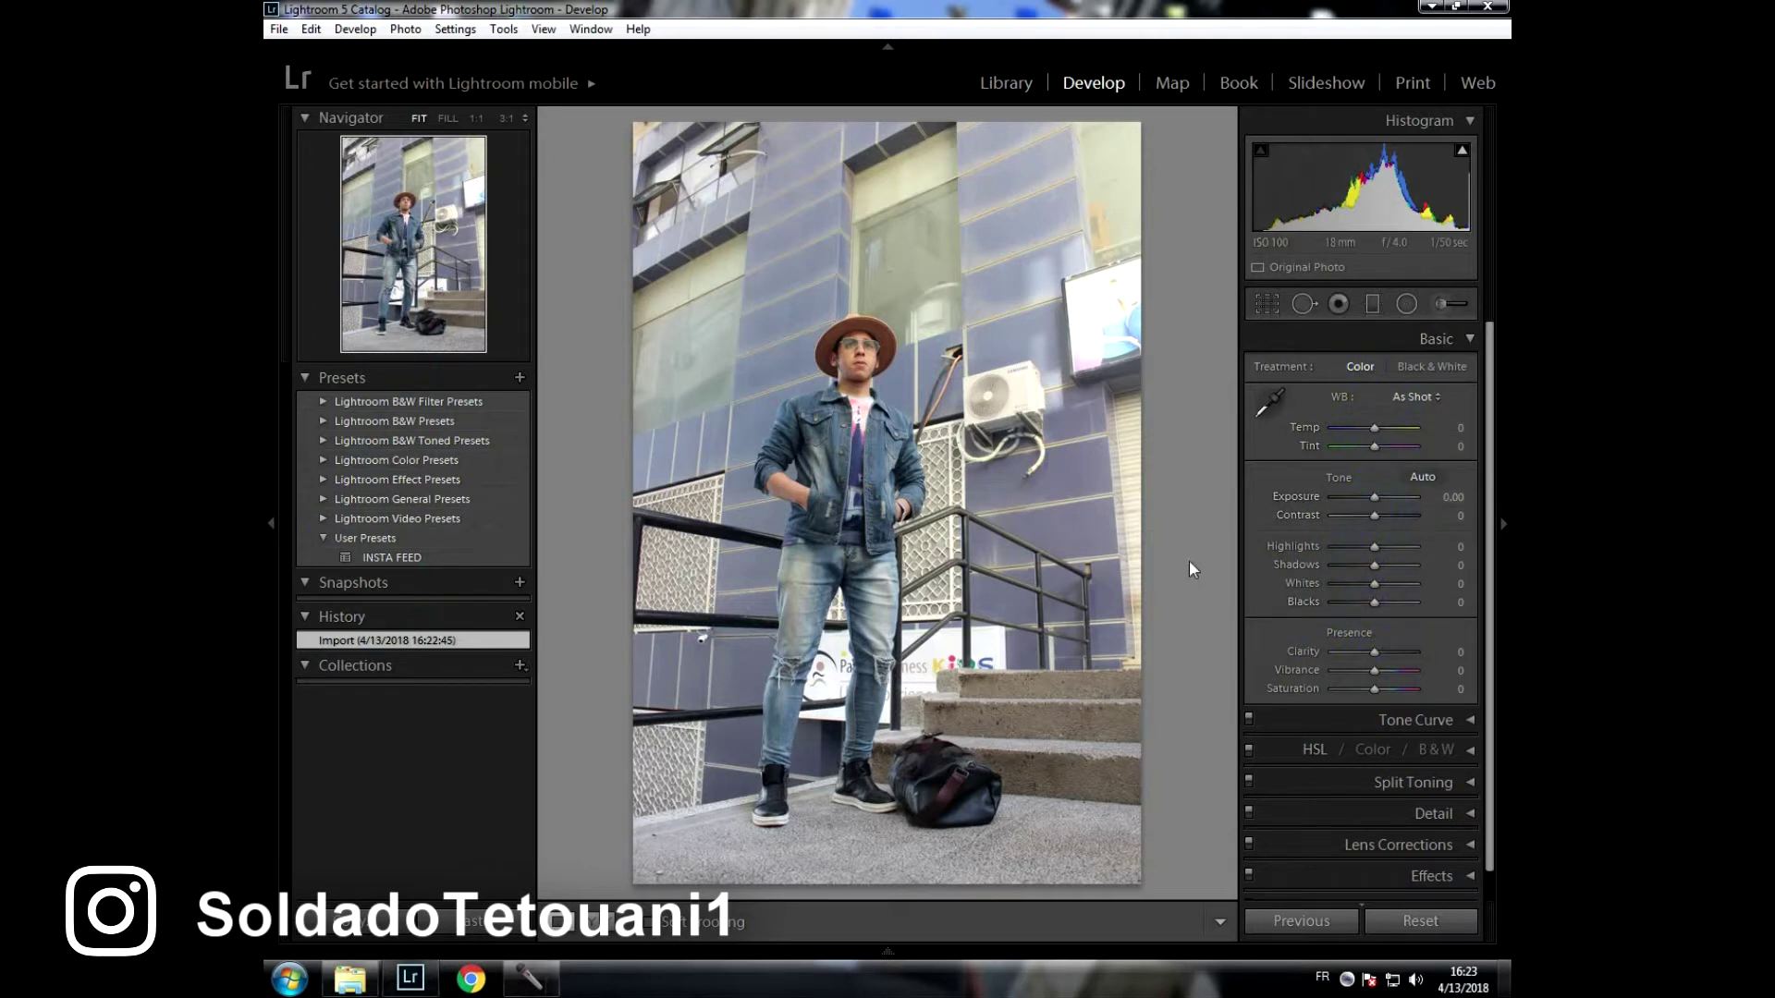
left_click(1280, 515)
left_click(1247, 508)
left_click_drag(1374, 651, 1402, 656)
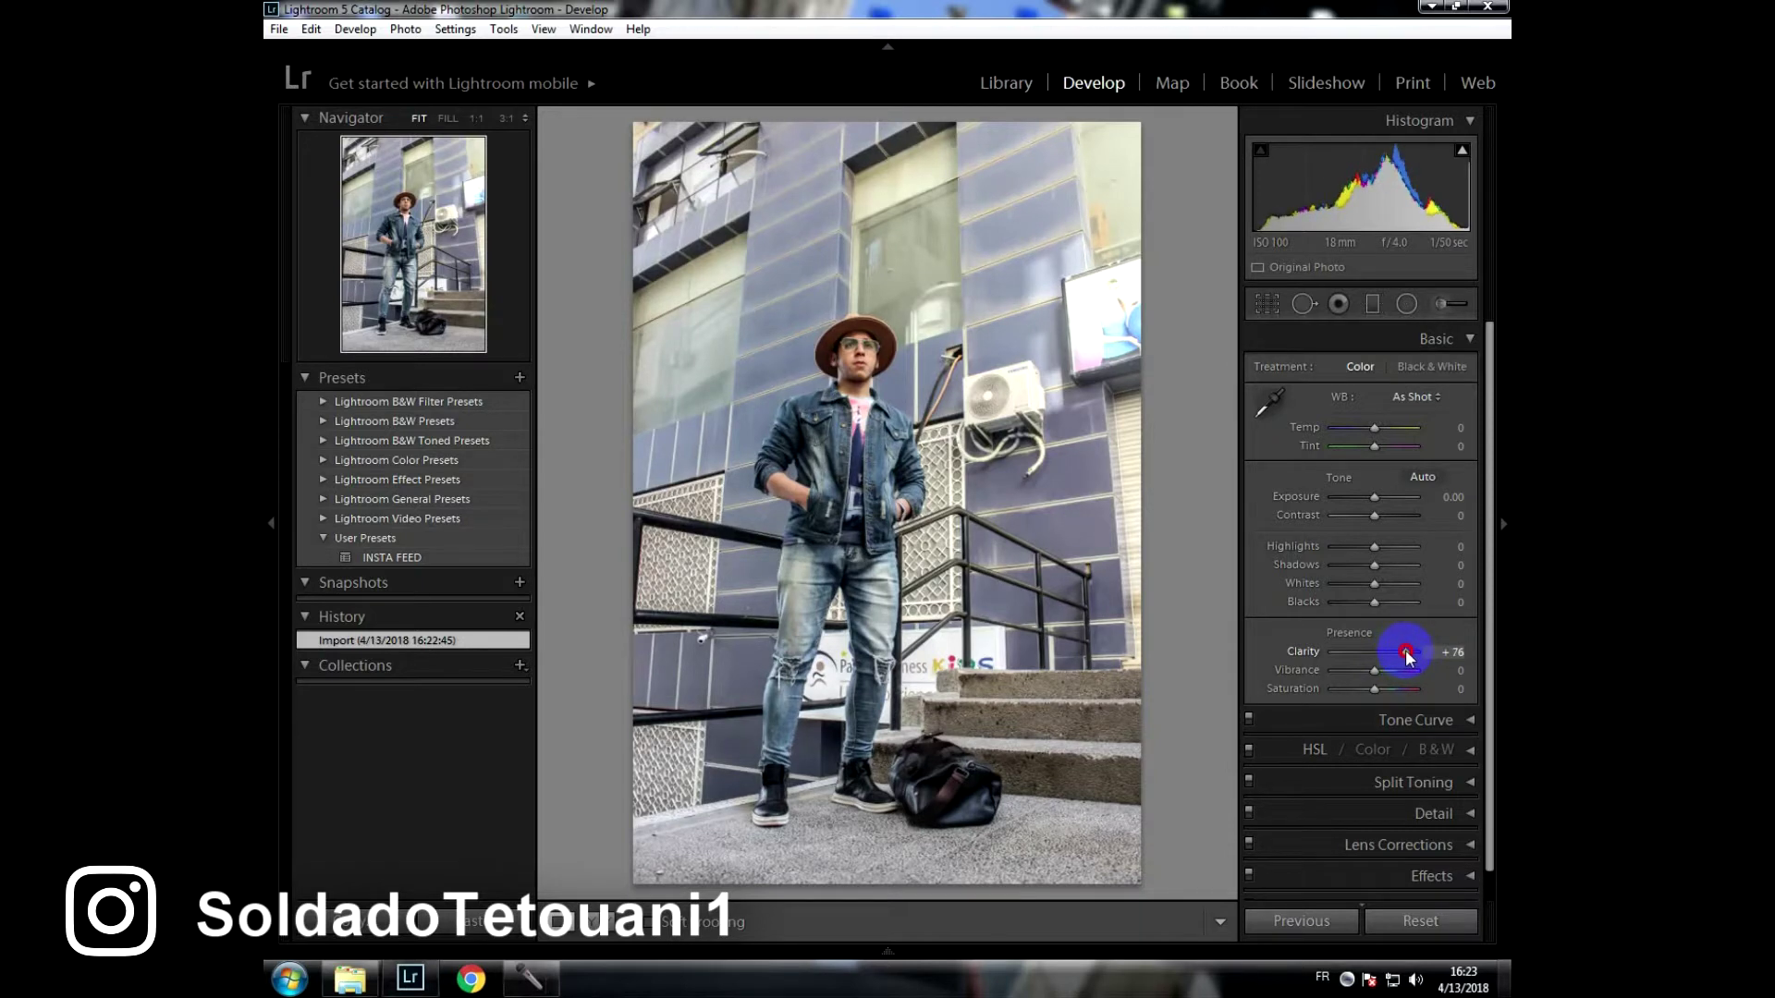
Set Clarity to +83, Highlights to -55 and Shadows to -38.
left_click_drag(1409, 658, 1407, 657)
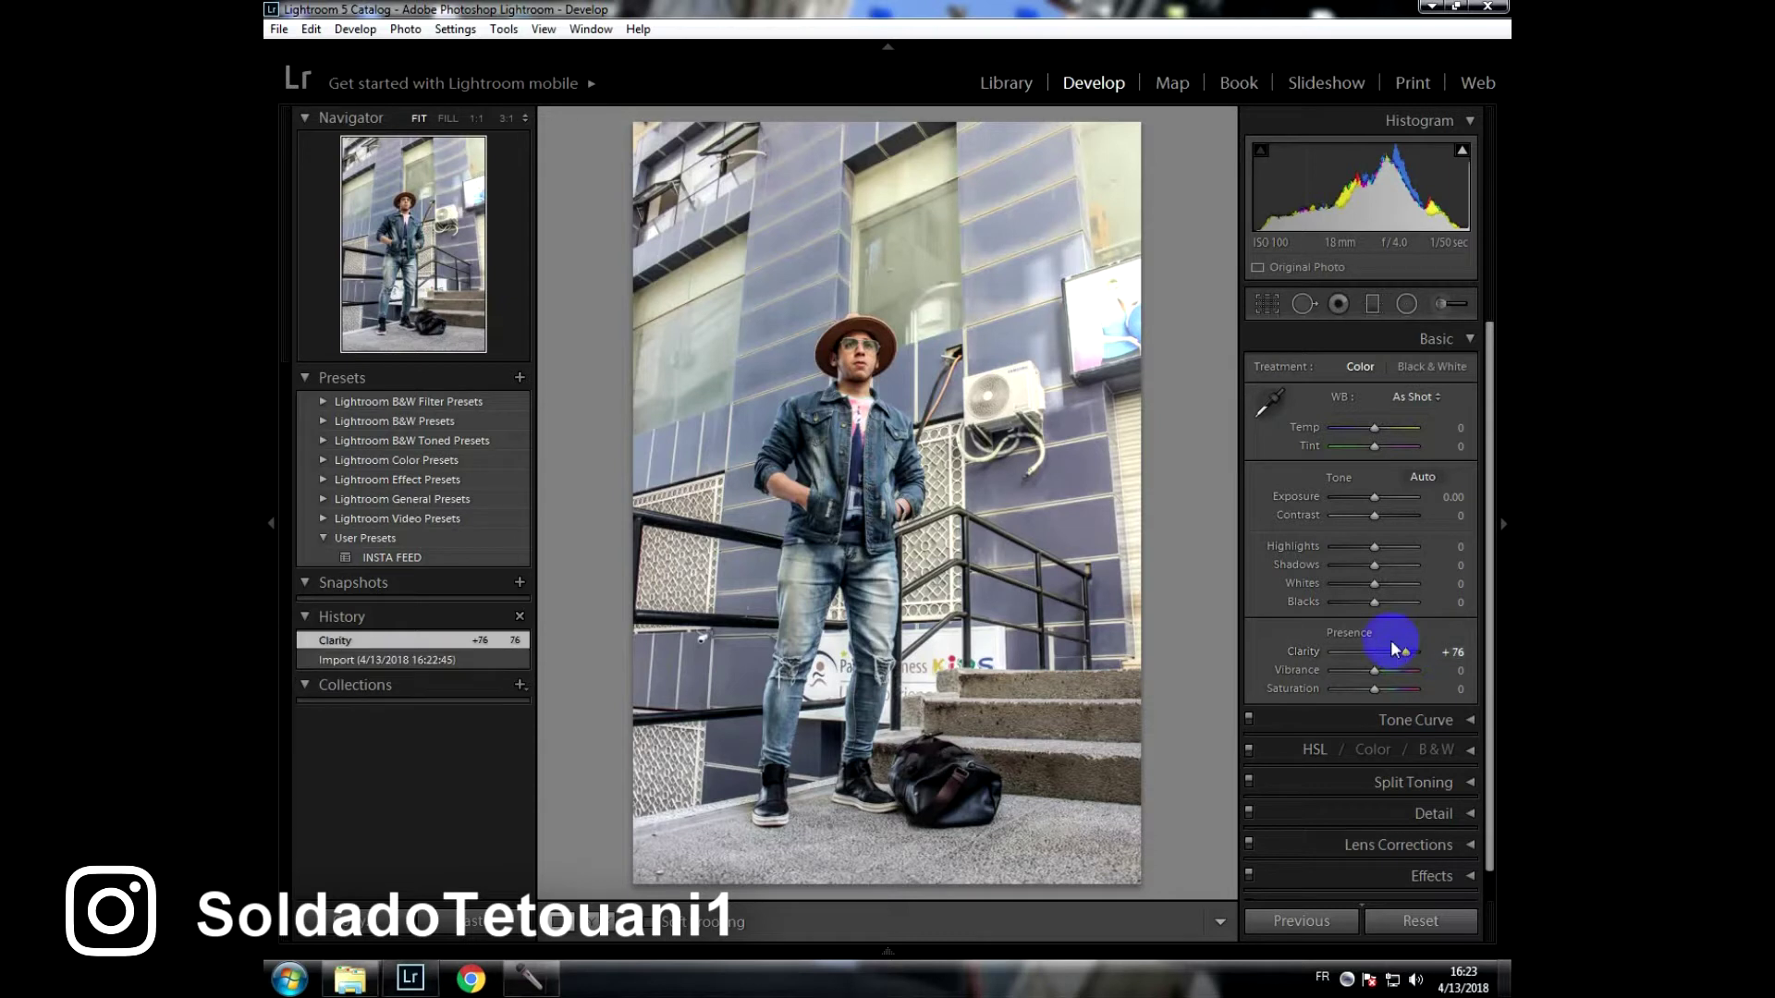
left_click_drag(1409, 657, 1411, 659)
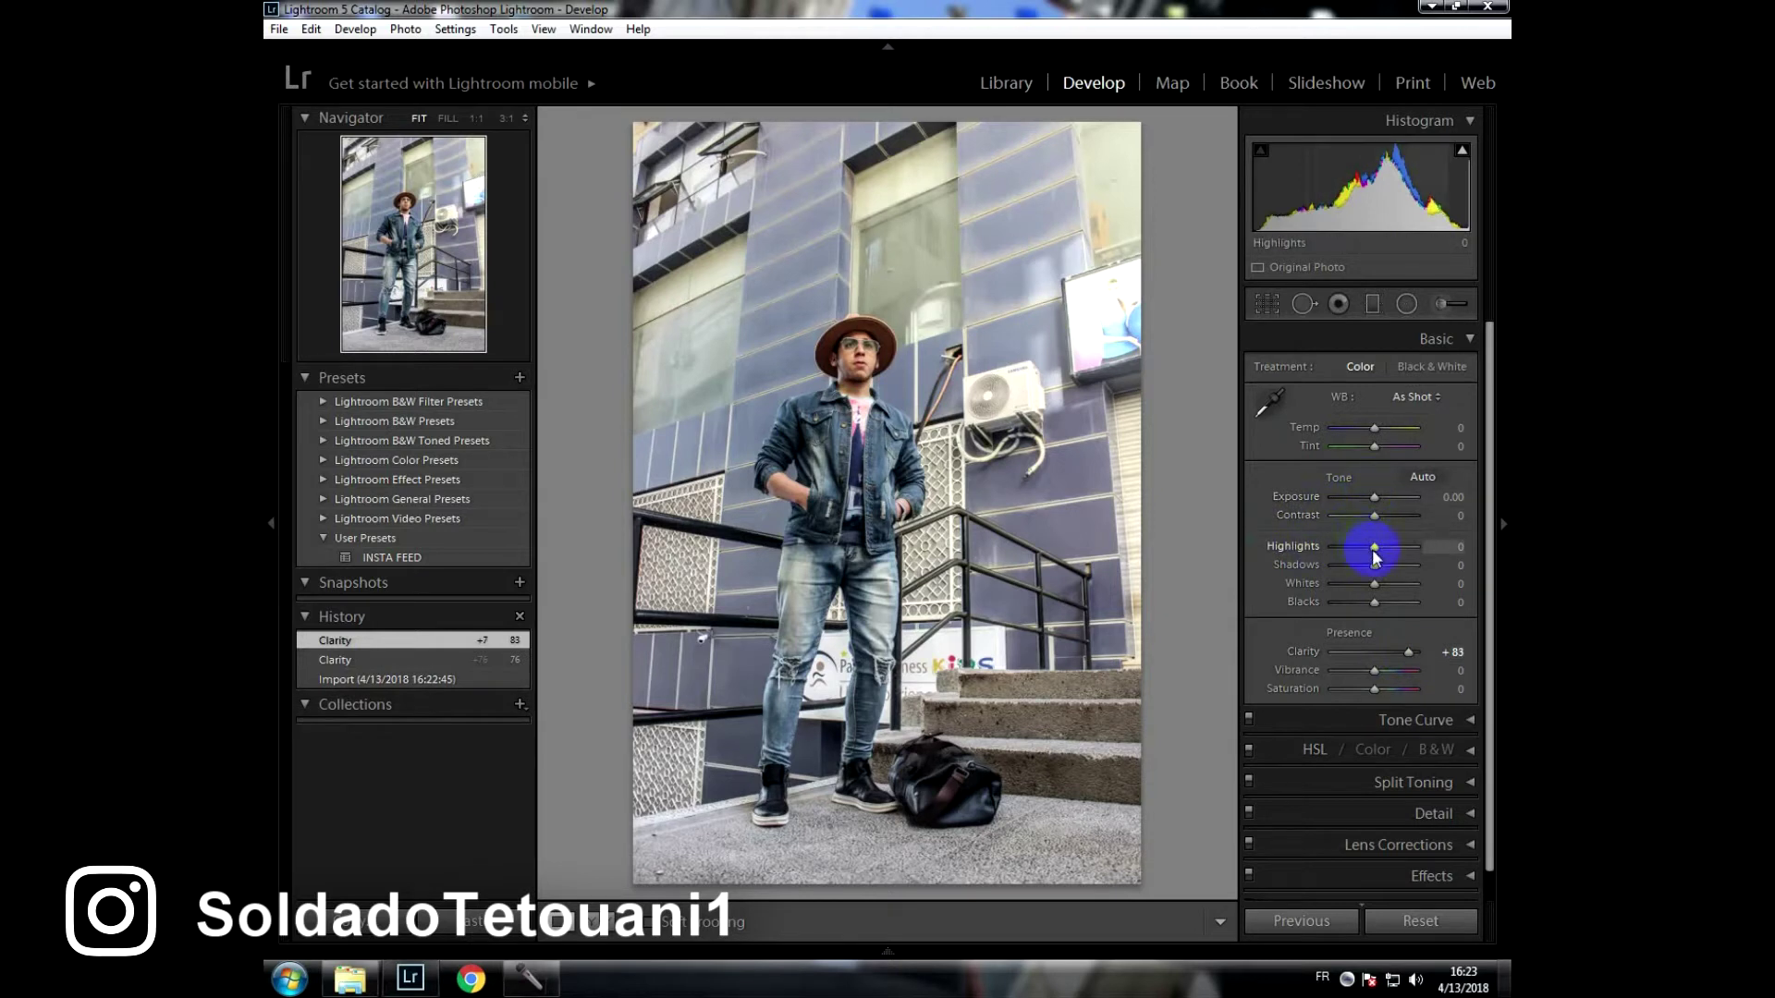
left_click_drag(1375, 555, 1365, 552)
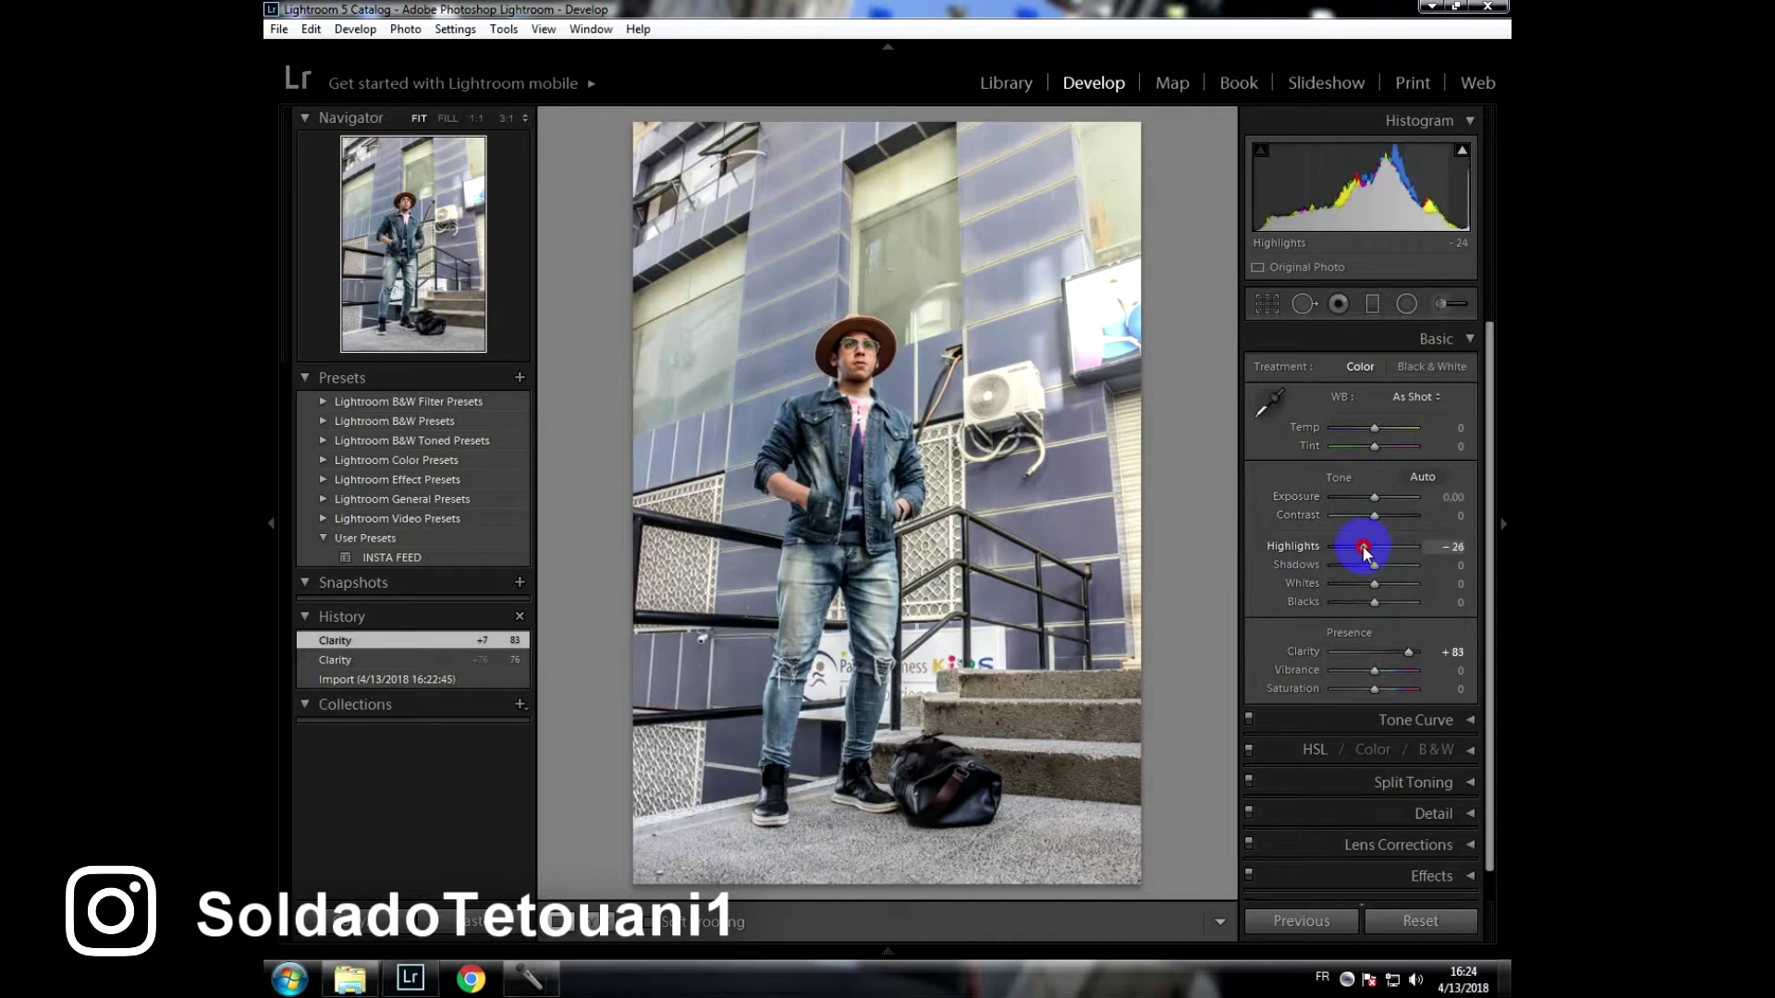
left_click_drag(1364, 553, 1351, 550)
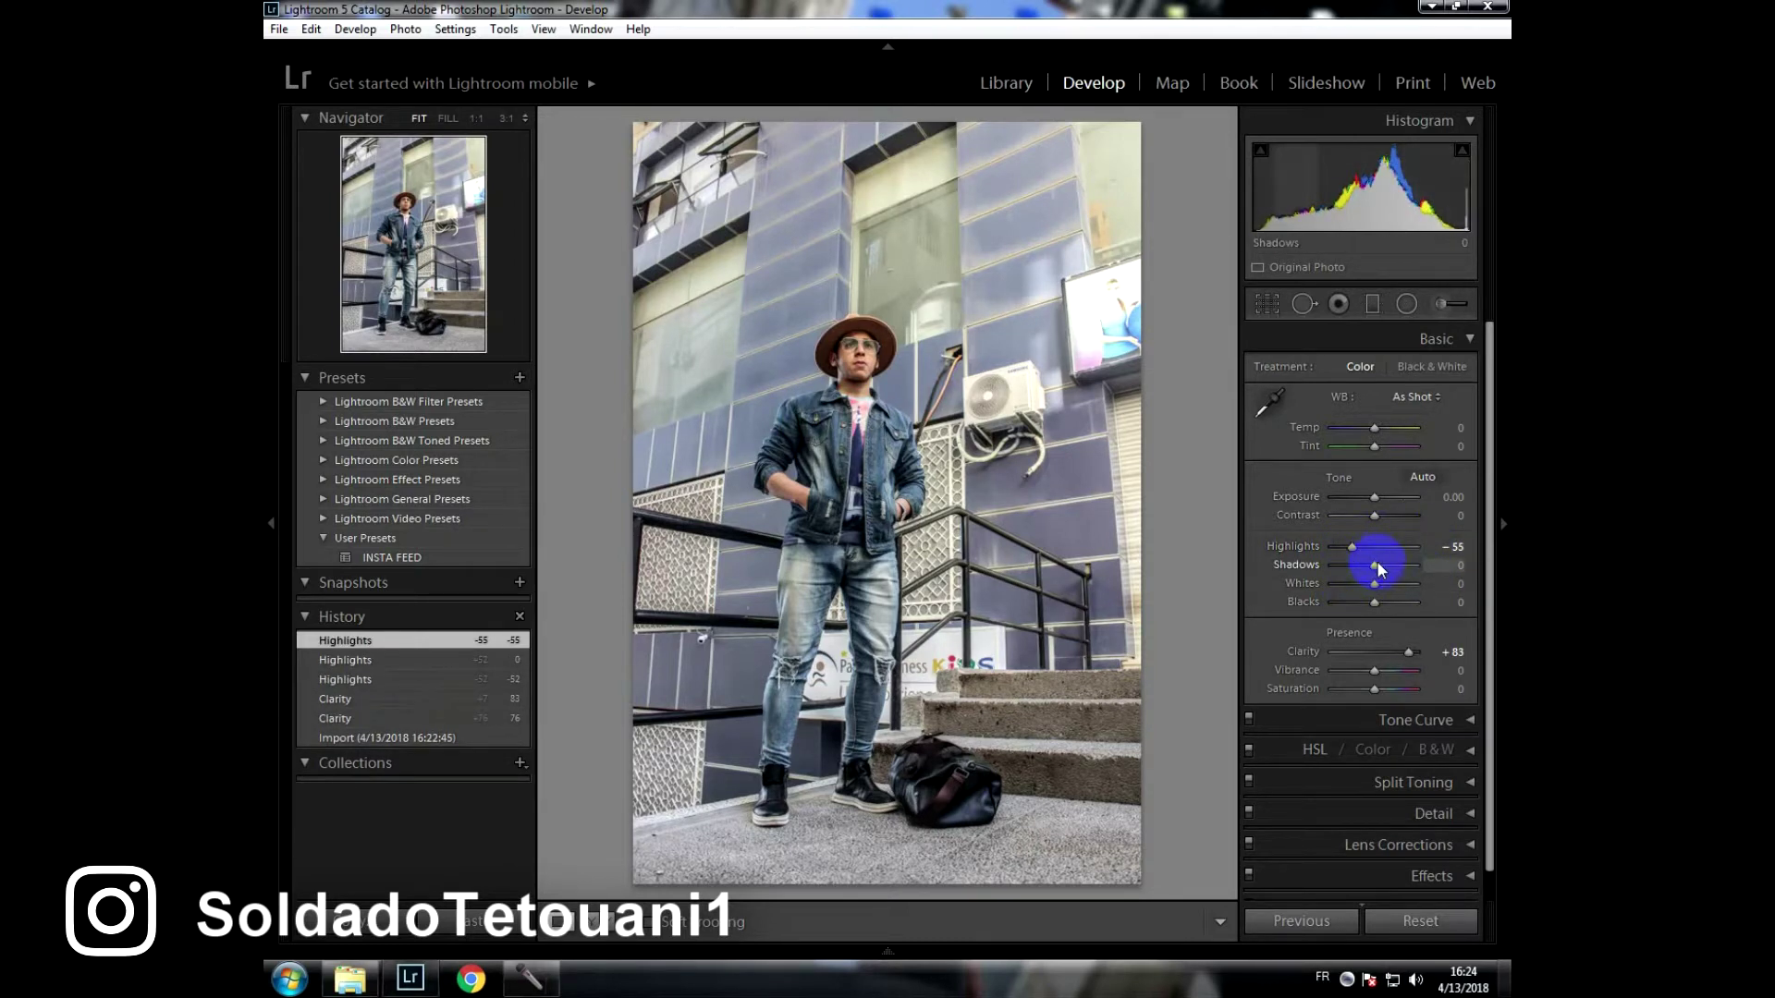
left_click_drag(1374, 568, 1366, 565)
left_click_drag(1366, 566, 1360, 571)
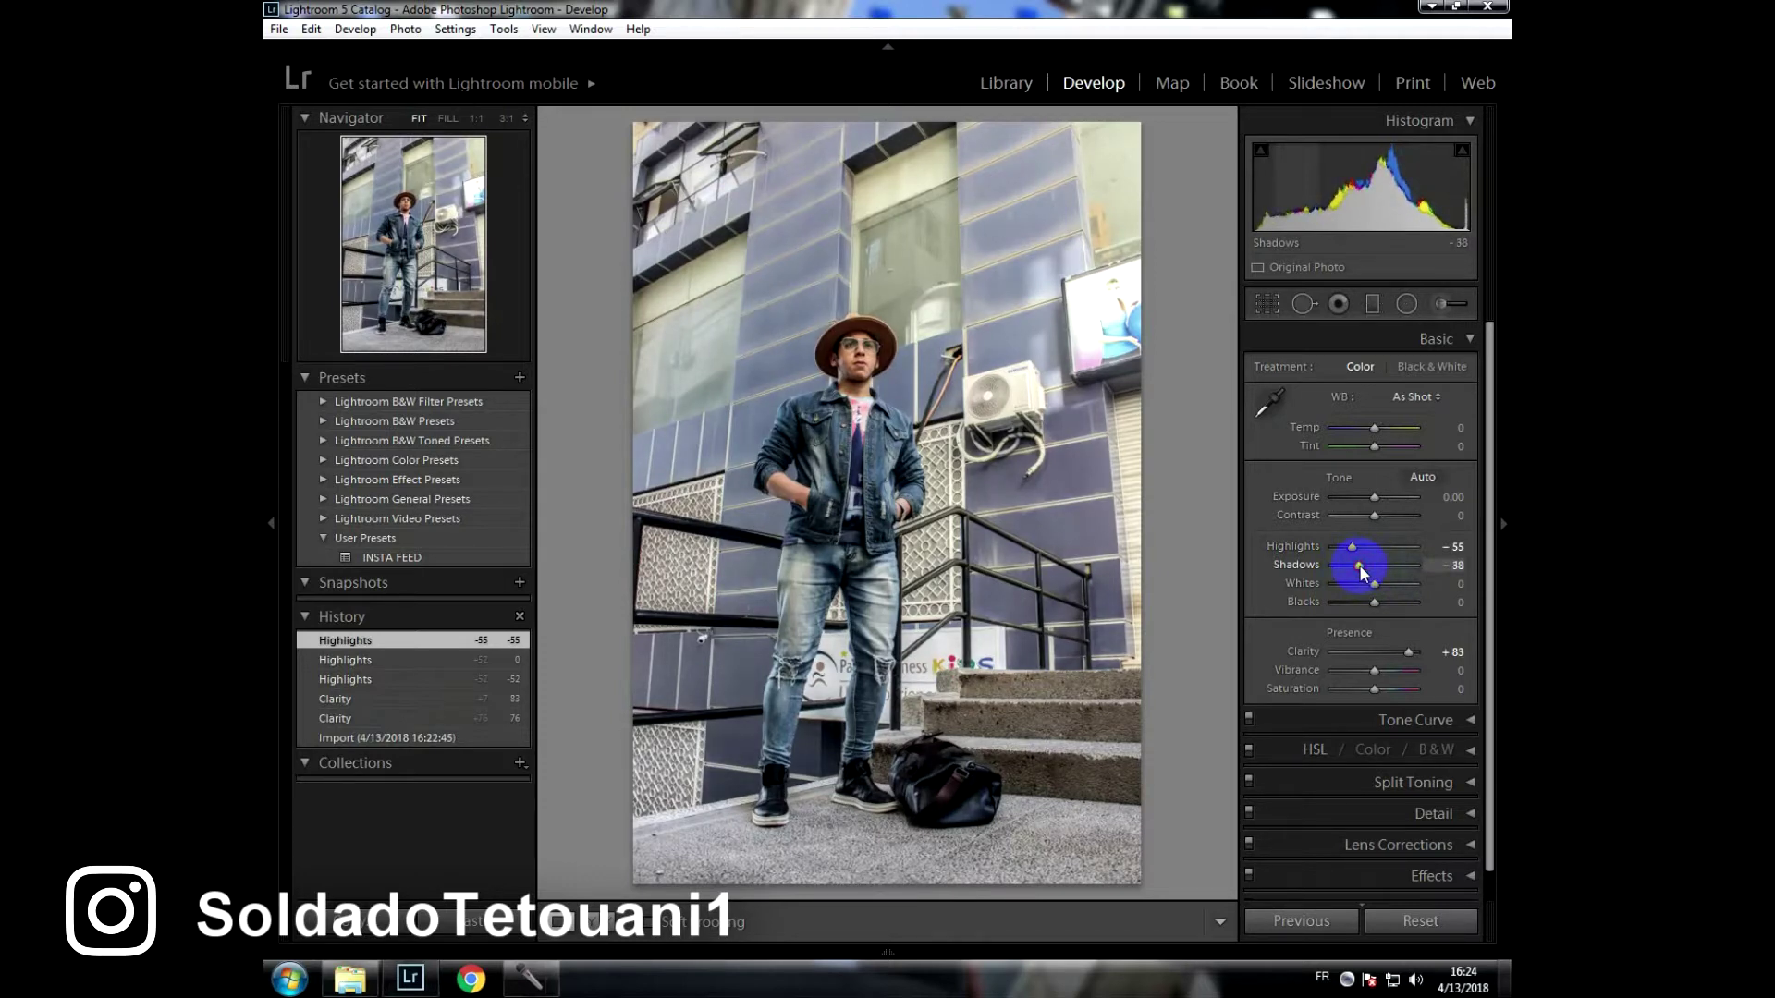
left_click(1375, 584)
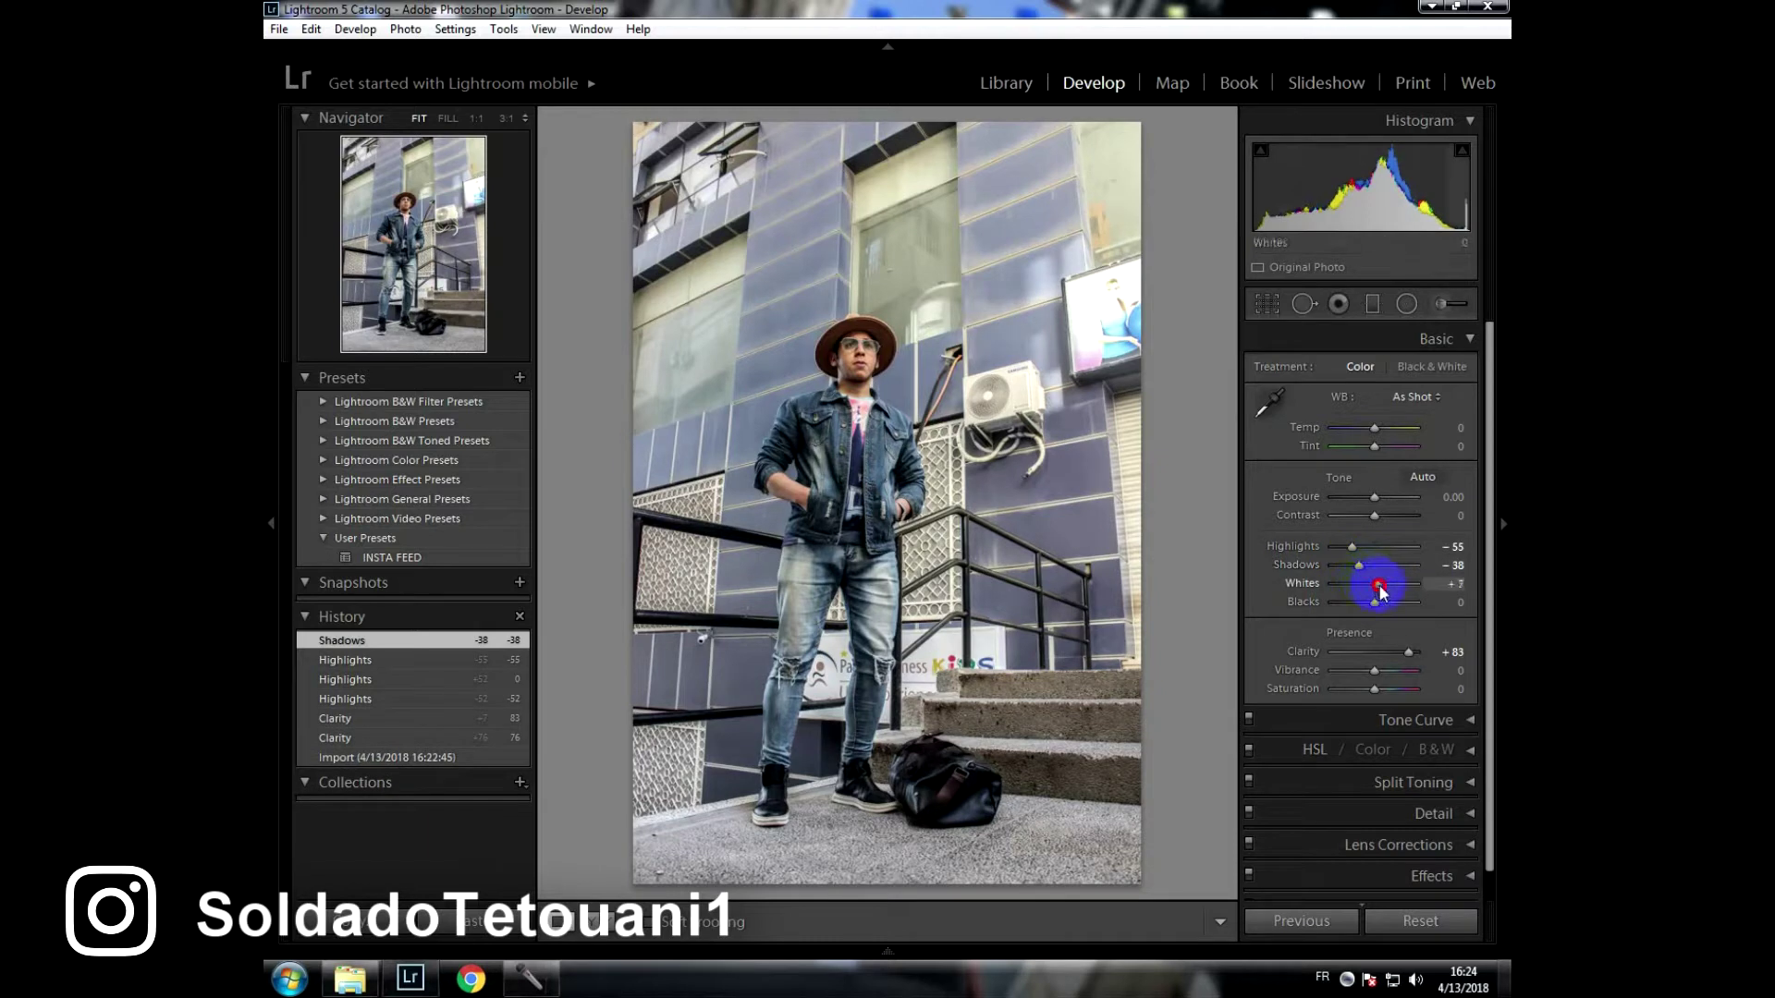
Raise Whites to +36 and lower Blacks to -24.
left_click_drag(1375, 585, 1391, 586)
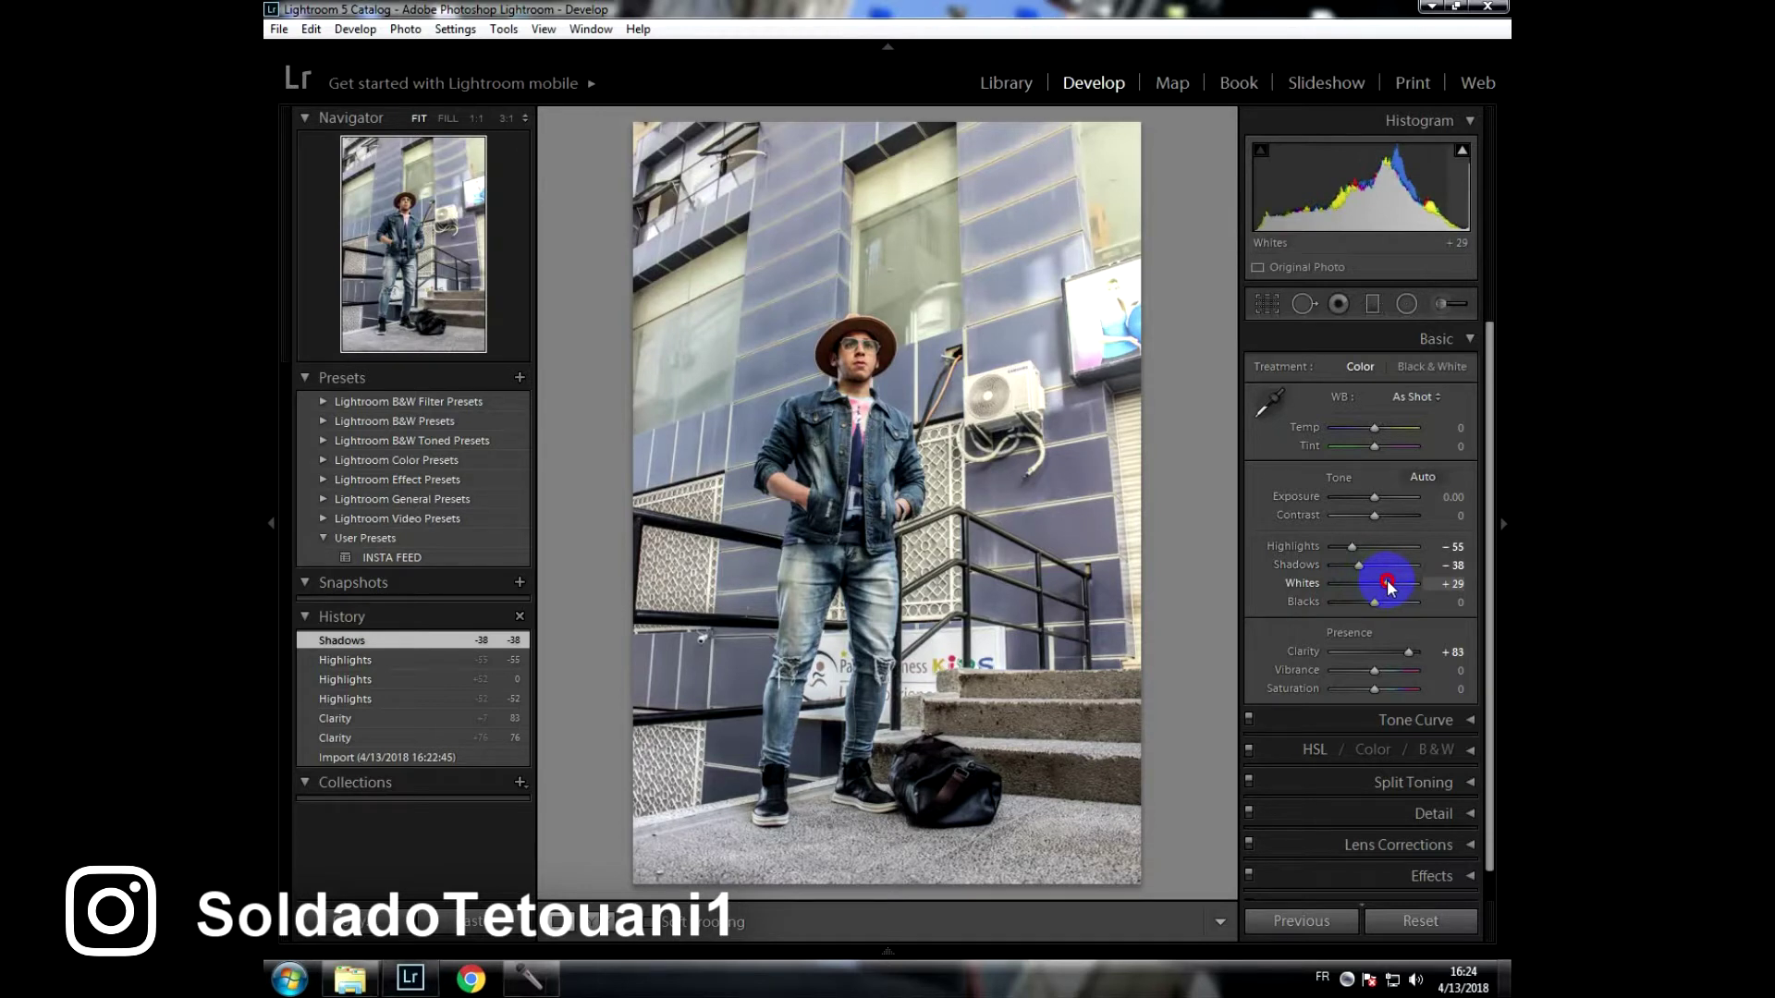
mouse_move(1391, 586)
left_mouse_down()
mouse_move(1377, 592)
mouse_move(1393, 591)
left_mouse_up()
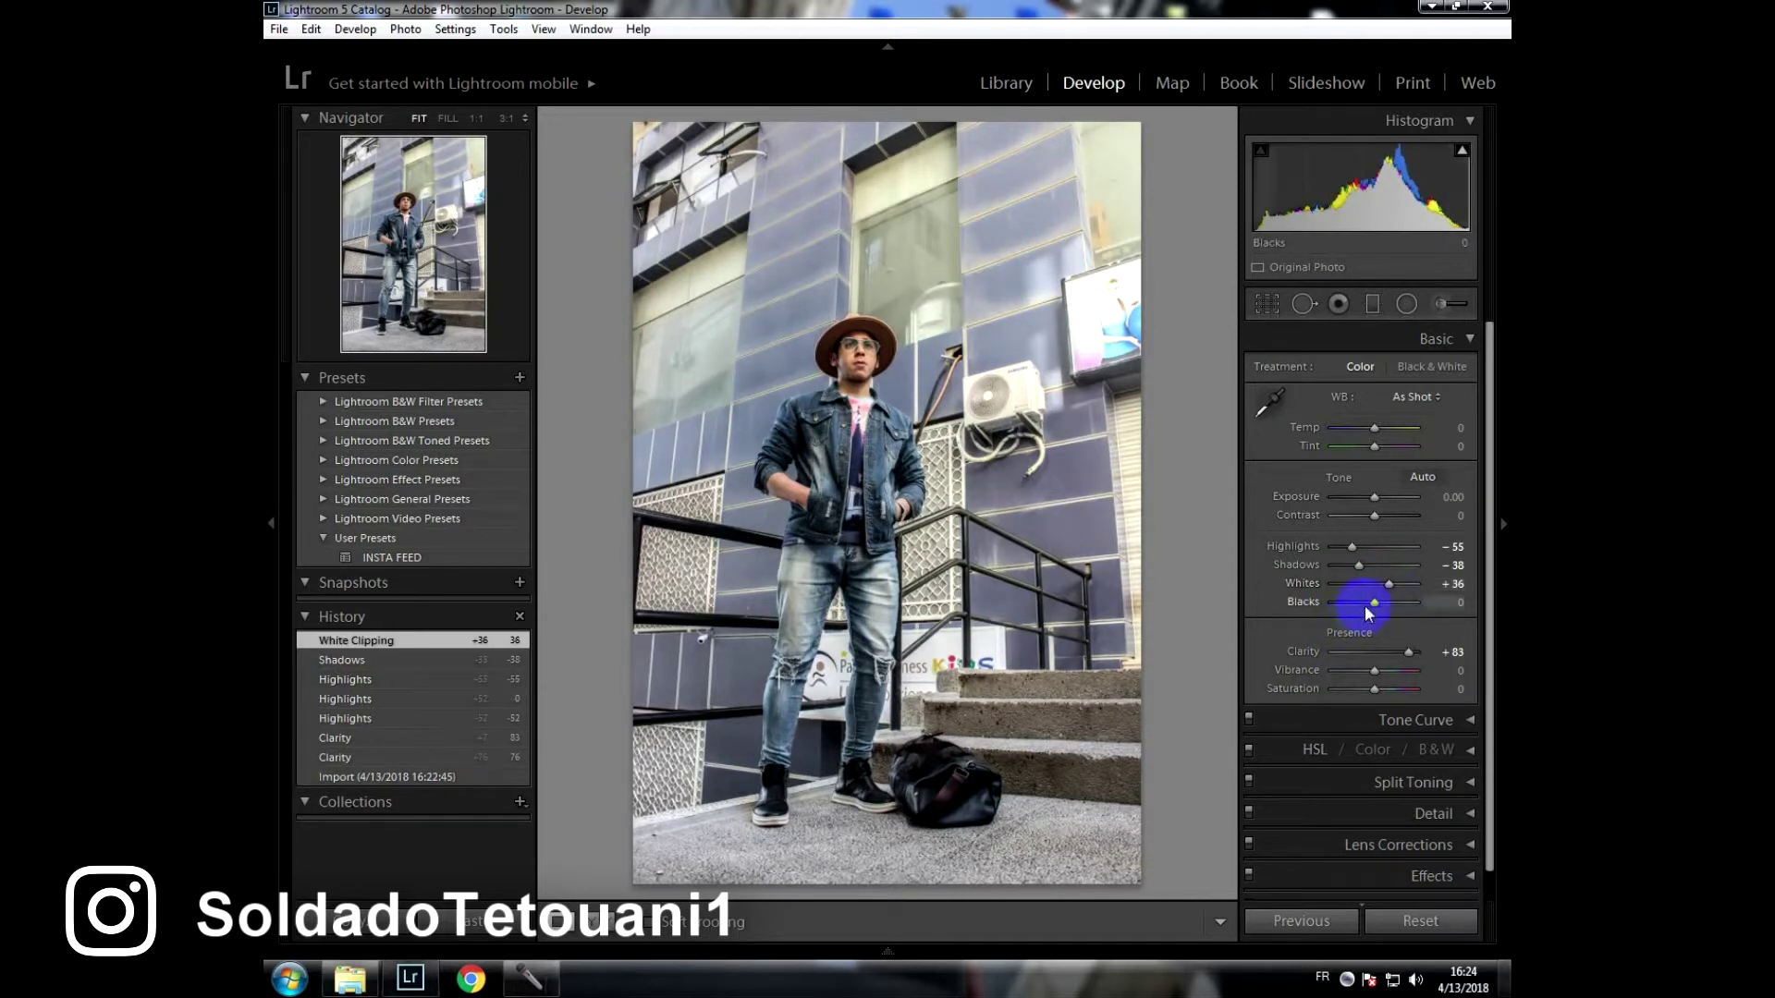
double_click(1373, 603)
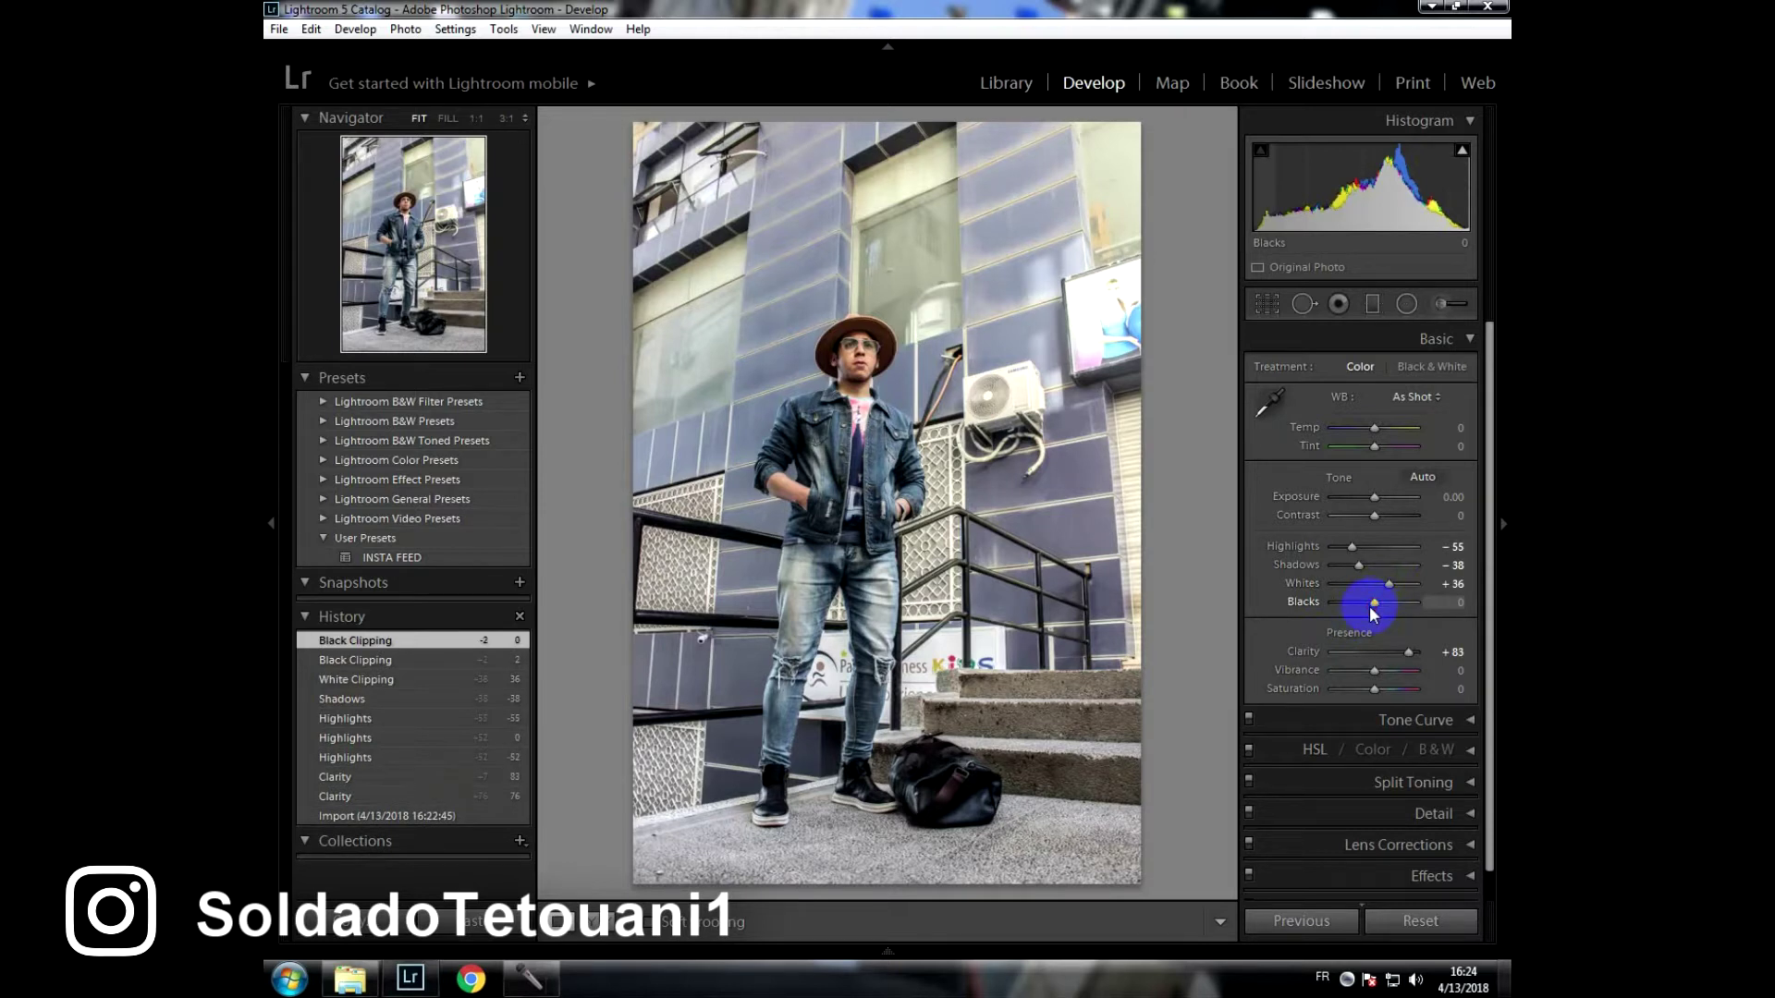
left_click_drag(1370, 610, 1364, 605)
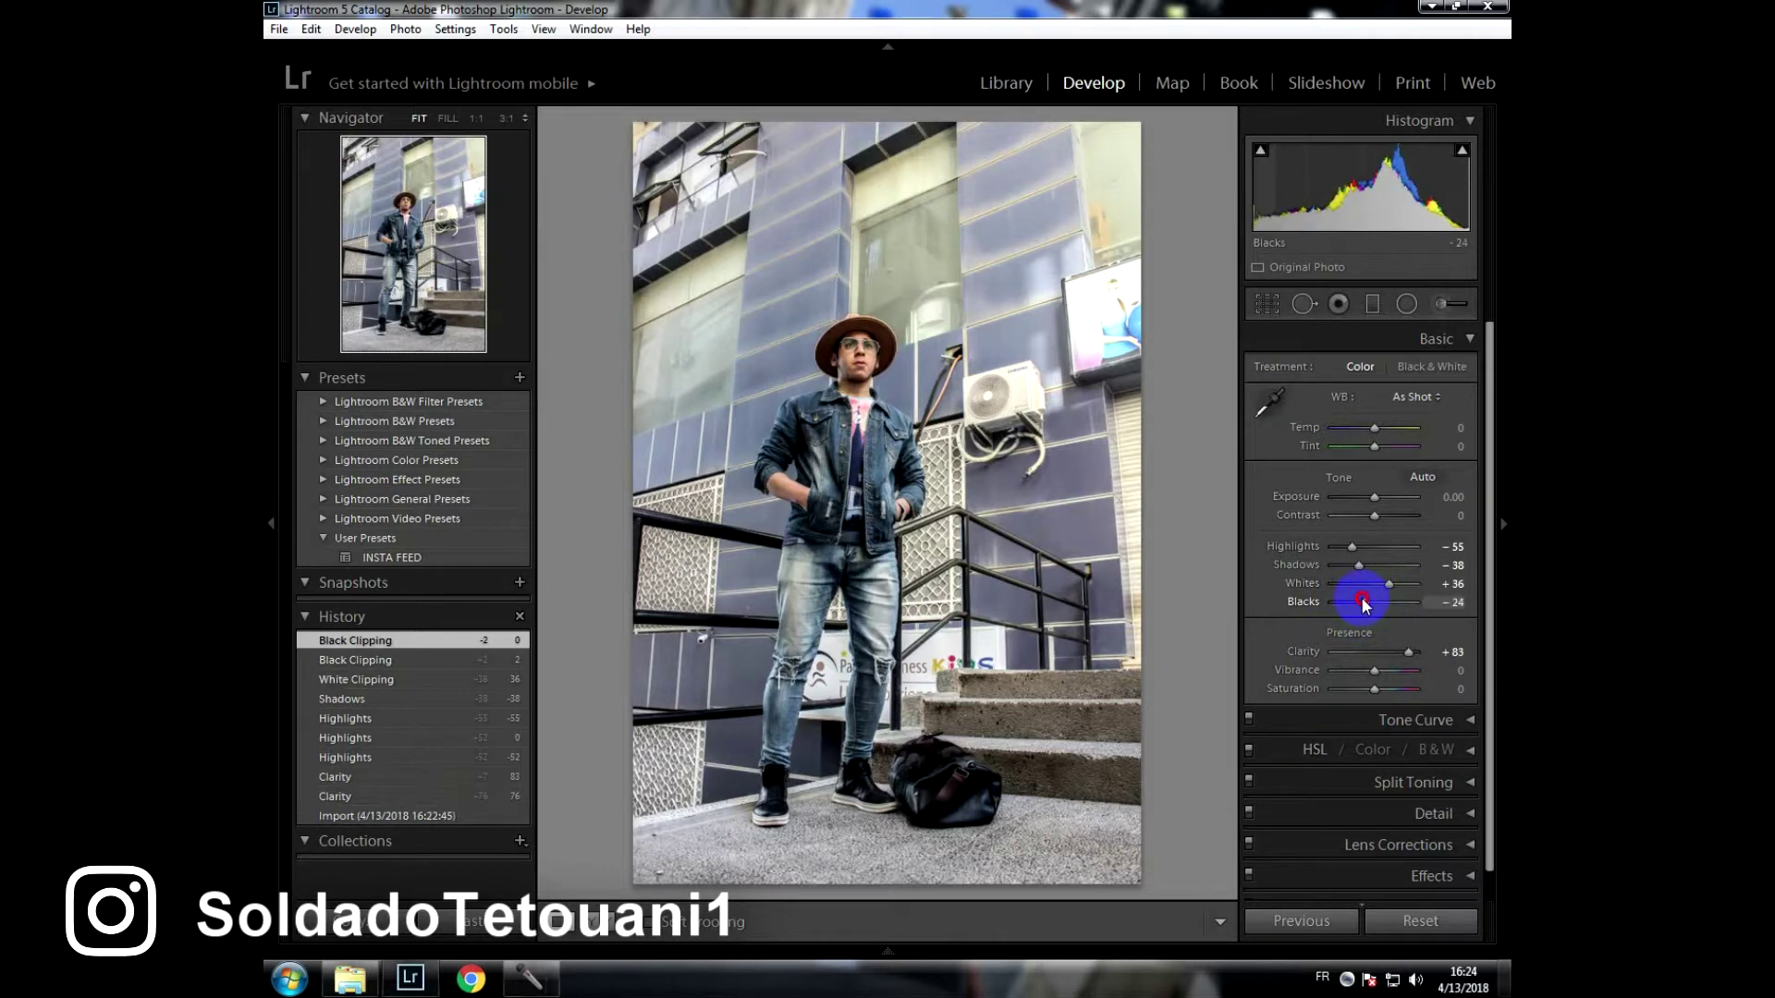
left_click_drag(1364, 603, 1364, 603)
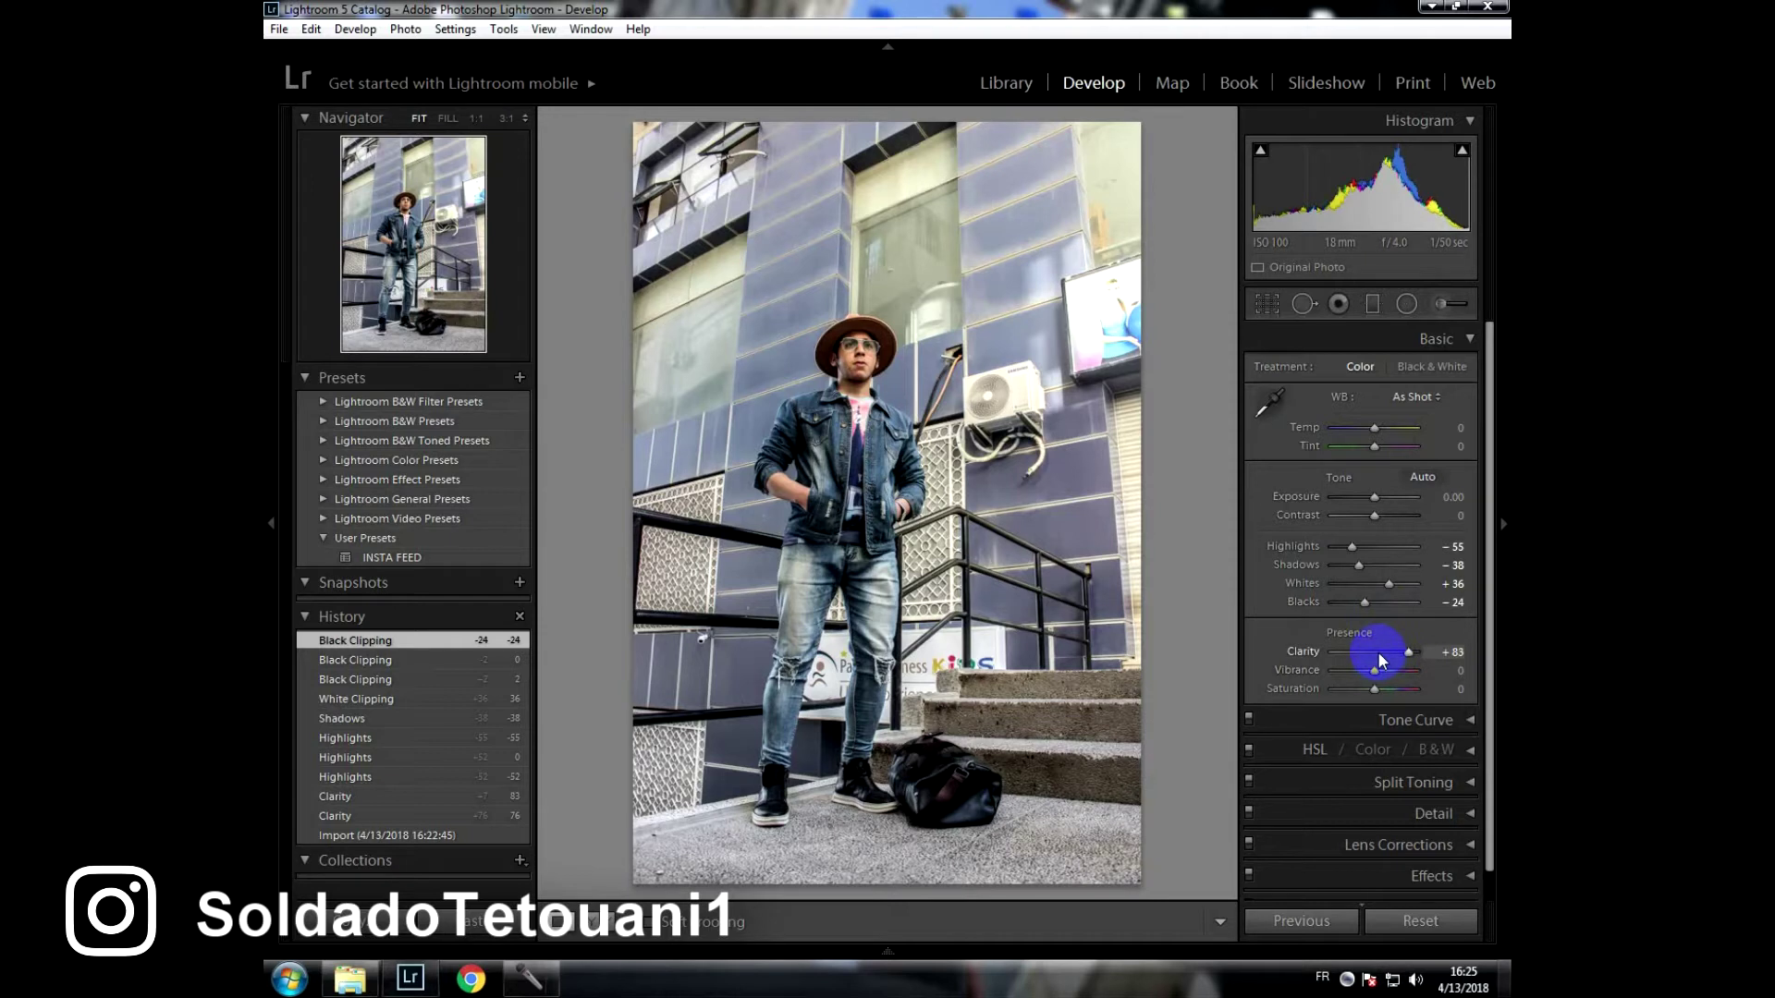
Ease Clarity back to +81 and lower Vibrance to -31.
left_click_drag(1409, 654, 1407, 654)
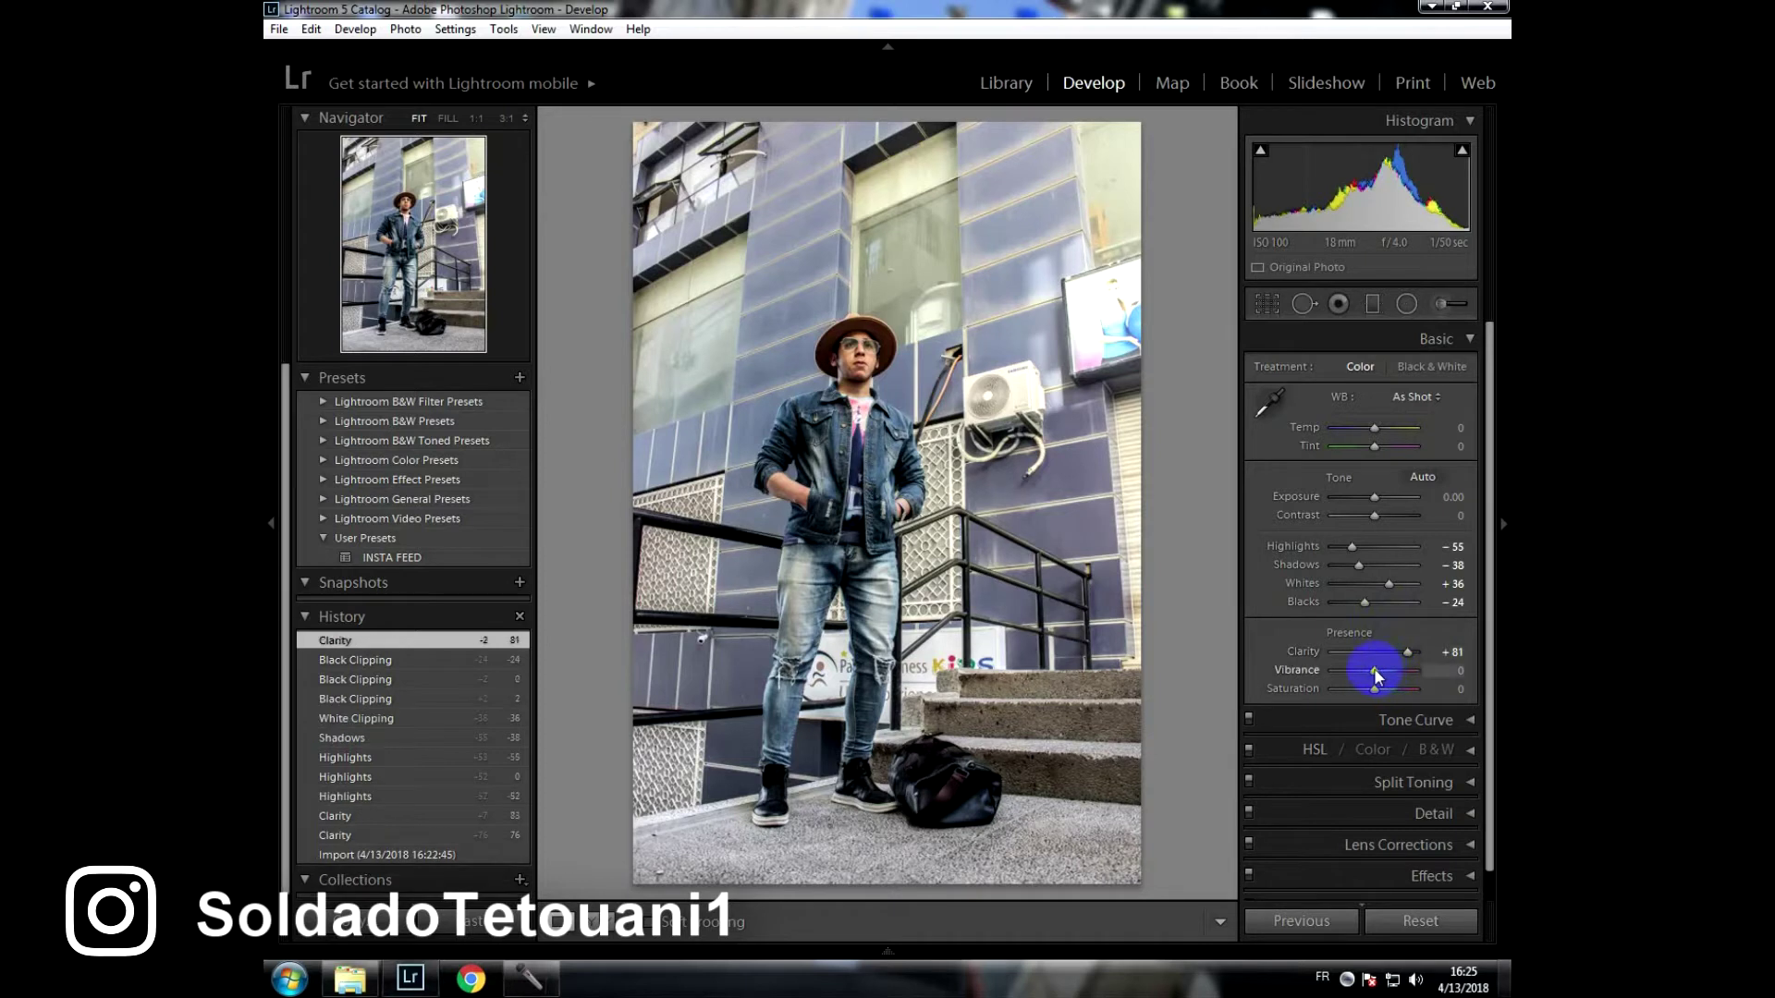
left_click_drag(1373, 667, 1368, 669)
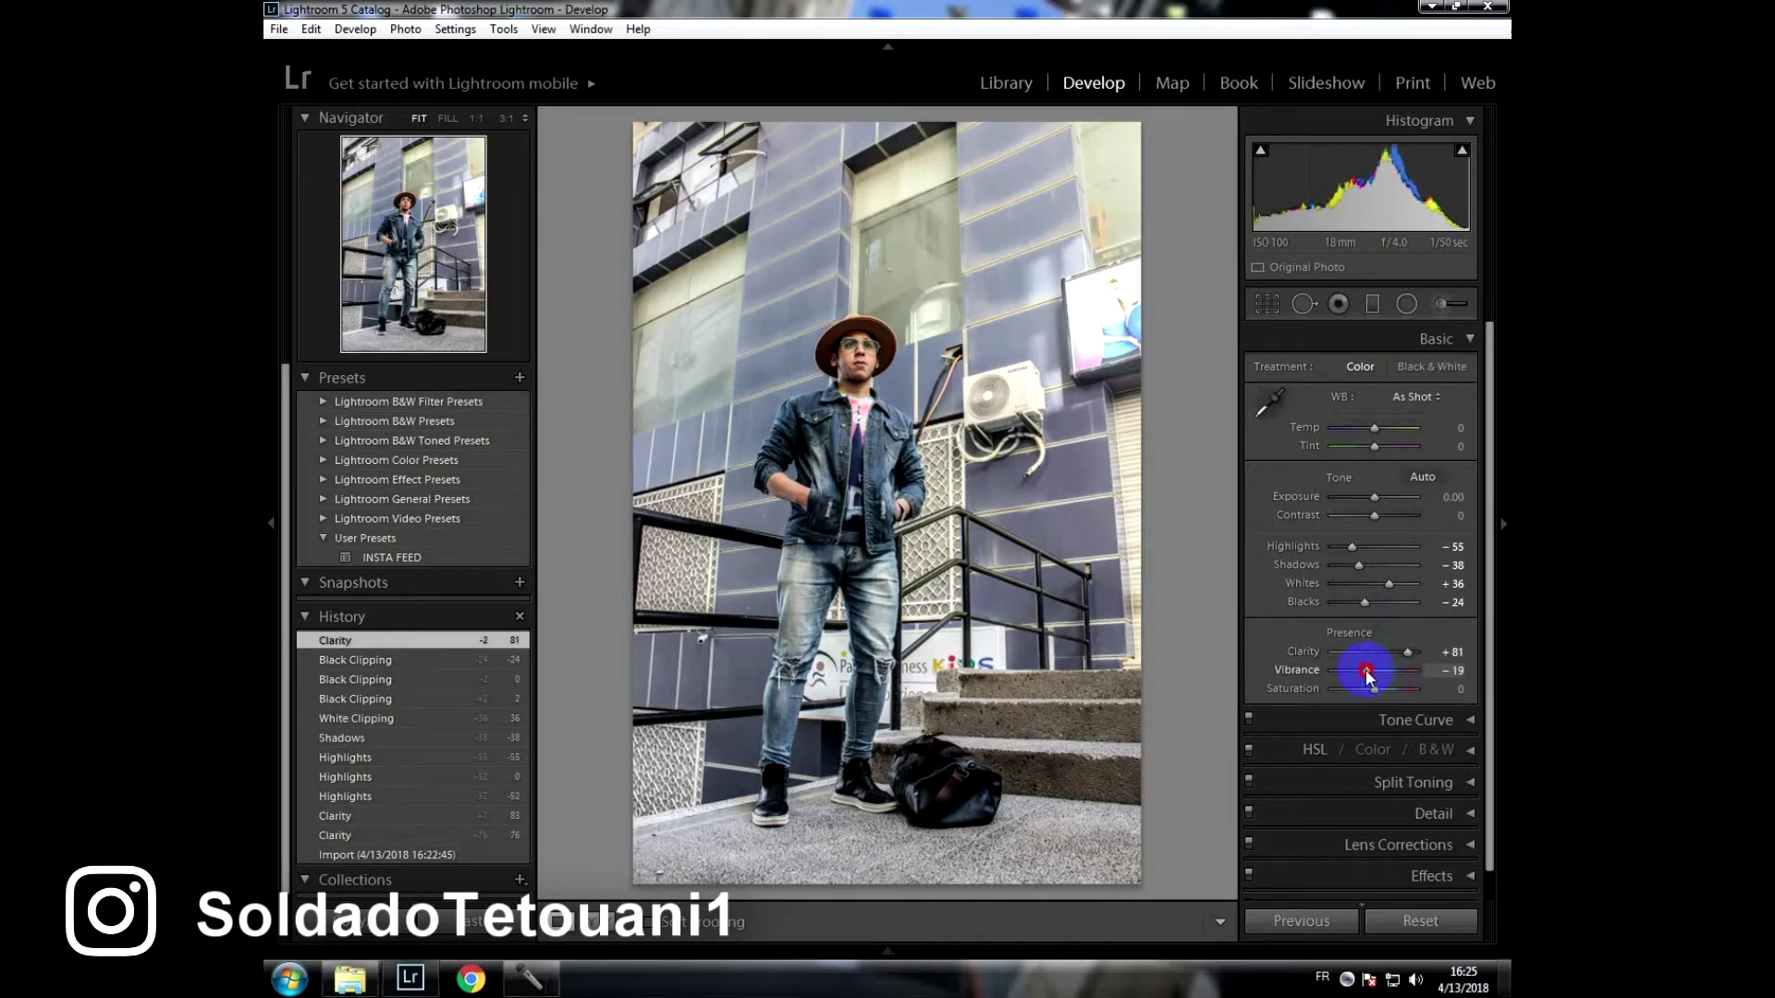
left_click_drag(1363, 669, 1361, 669)
left_click_drag(1360, 669, 1376, 671)
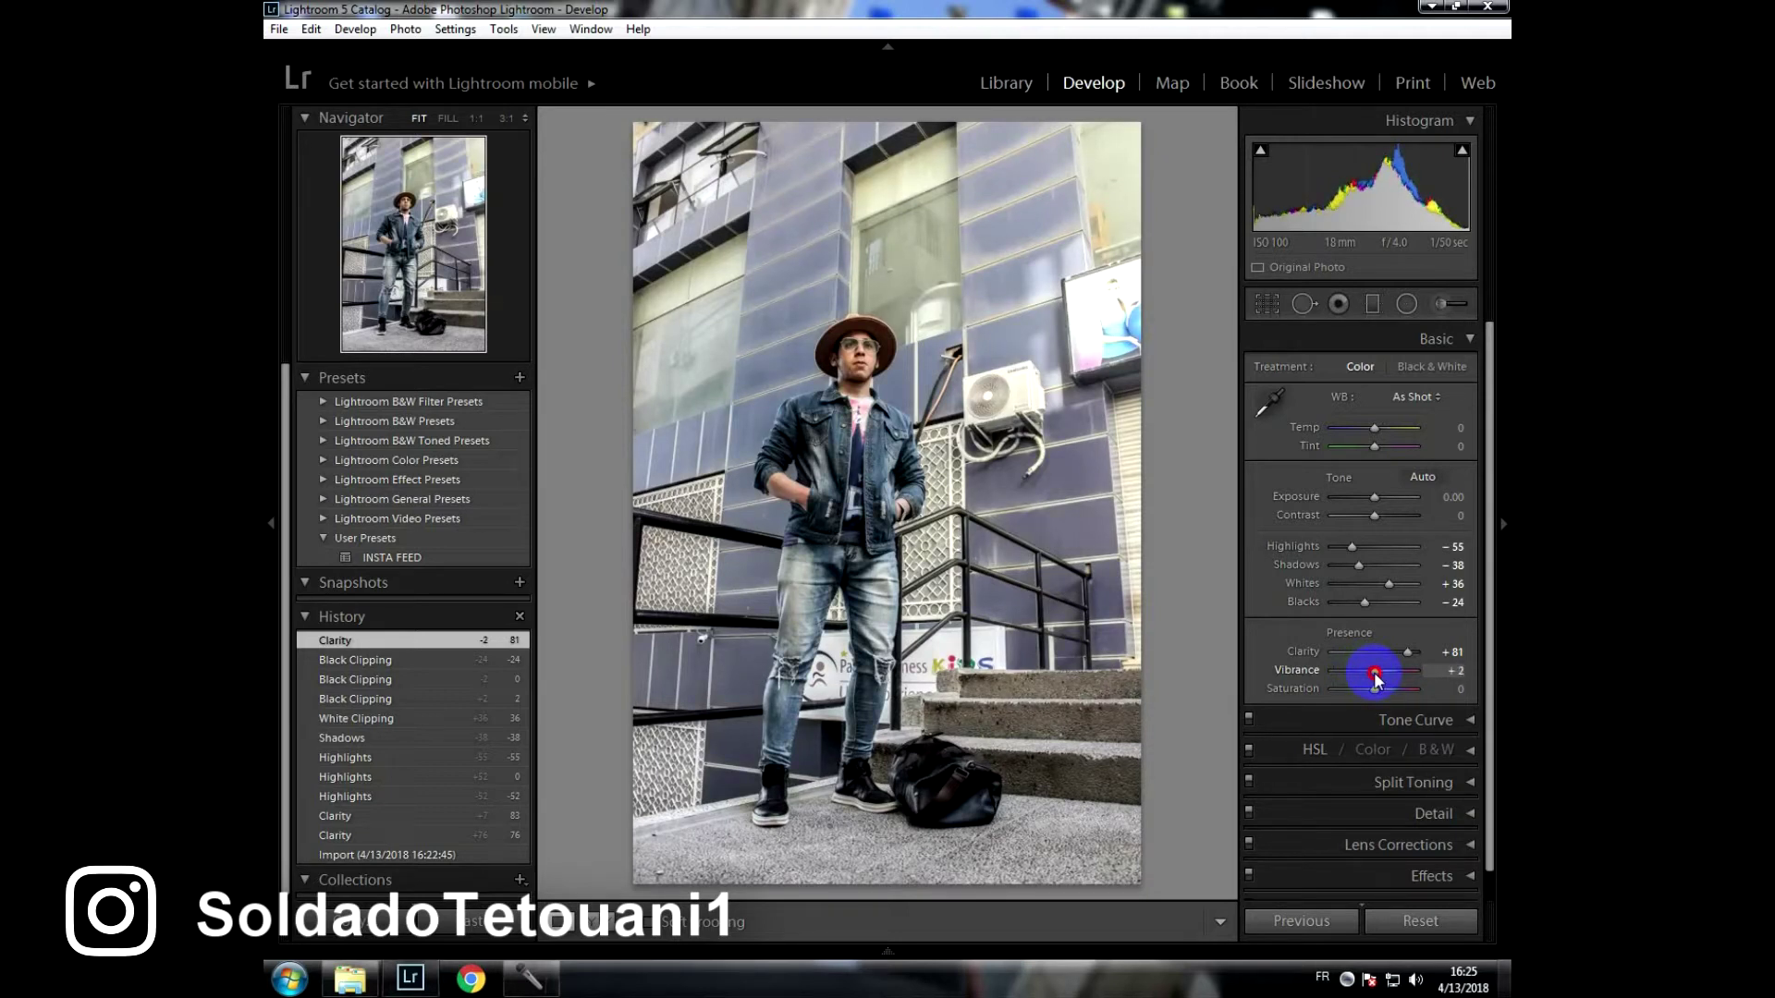
left_click_drag(1376, 678, 1369, 680)
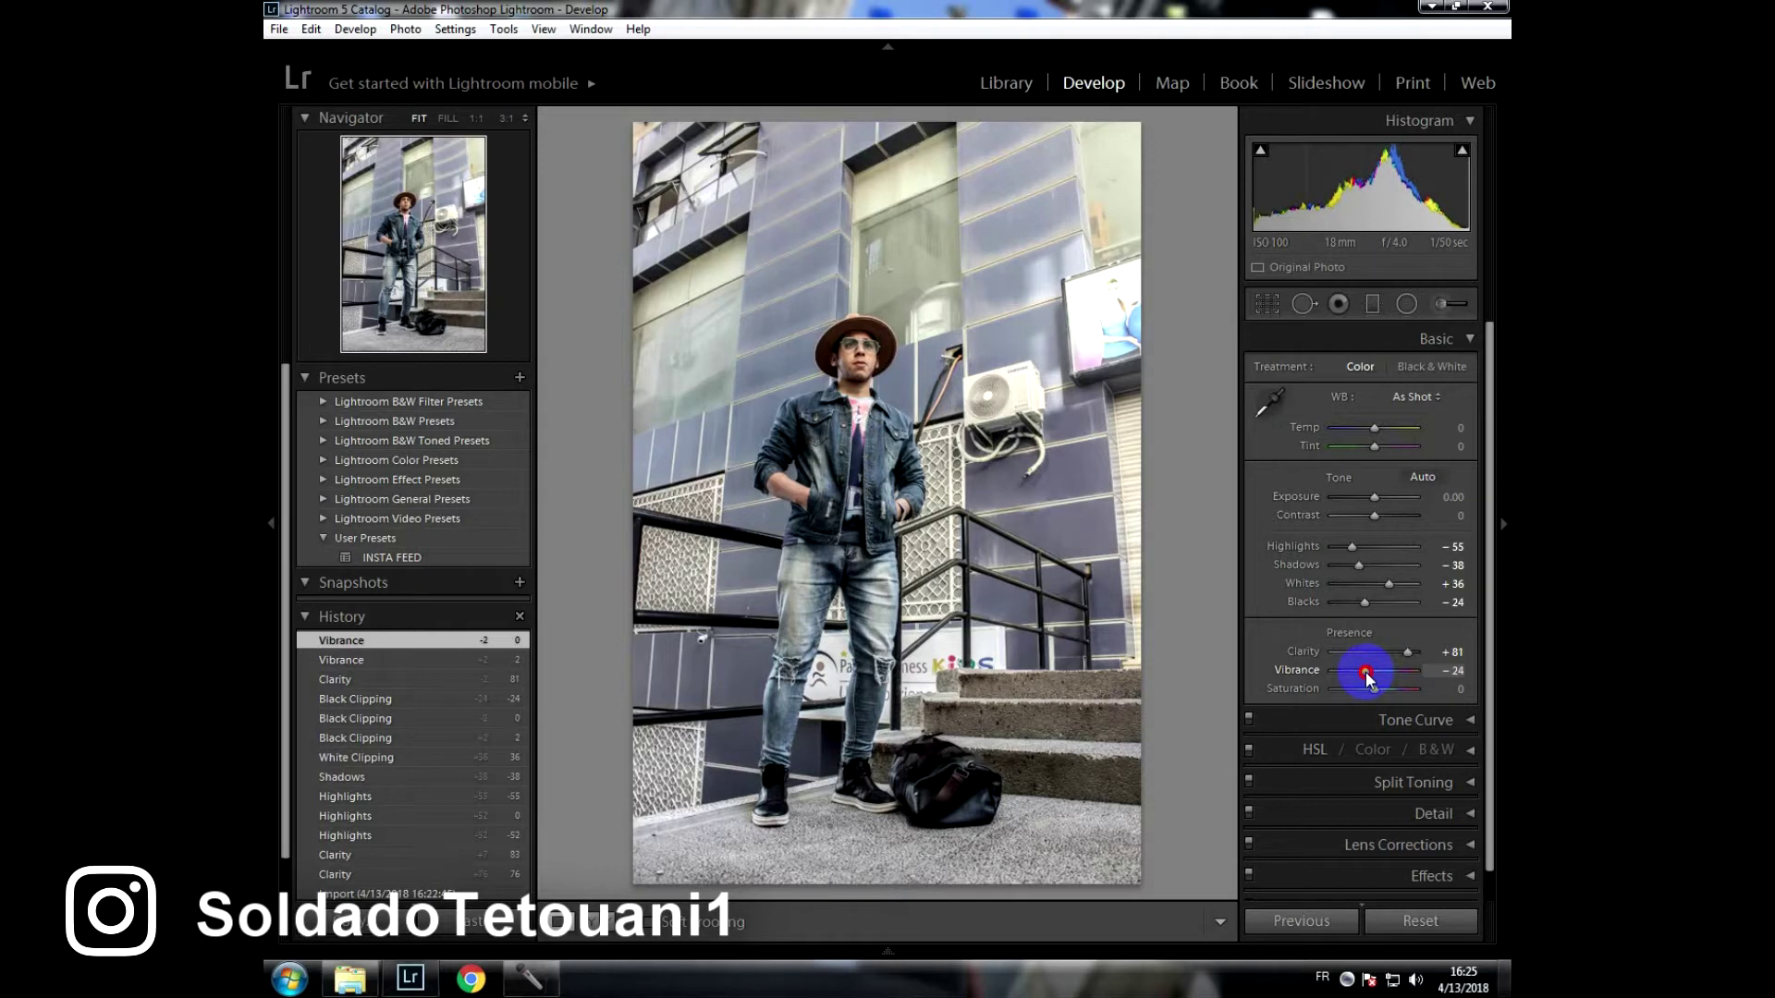
left_click_drag(1368, 679, 1365, 680)
left_click_drag(1363, 671, 1363, 673)
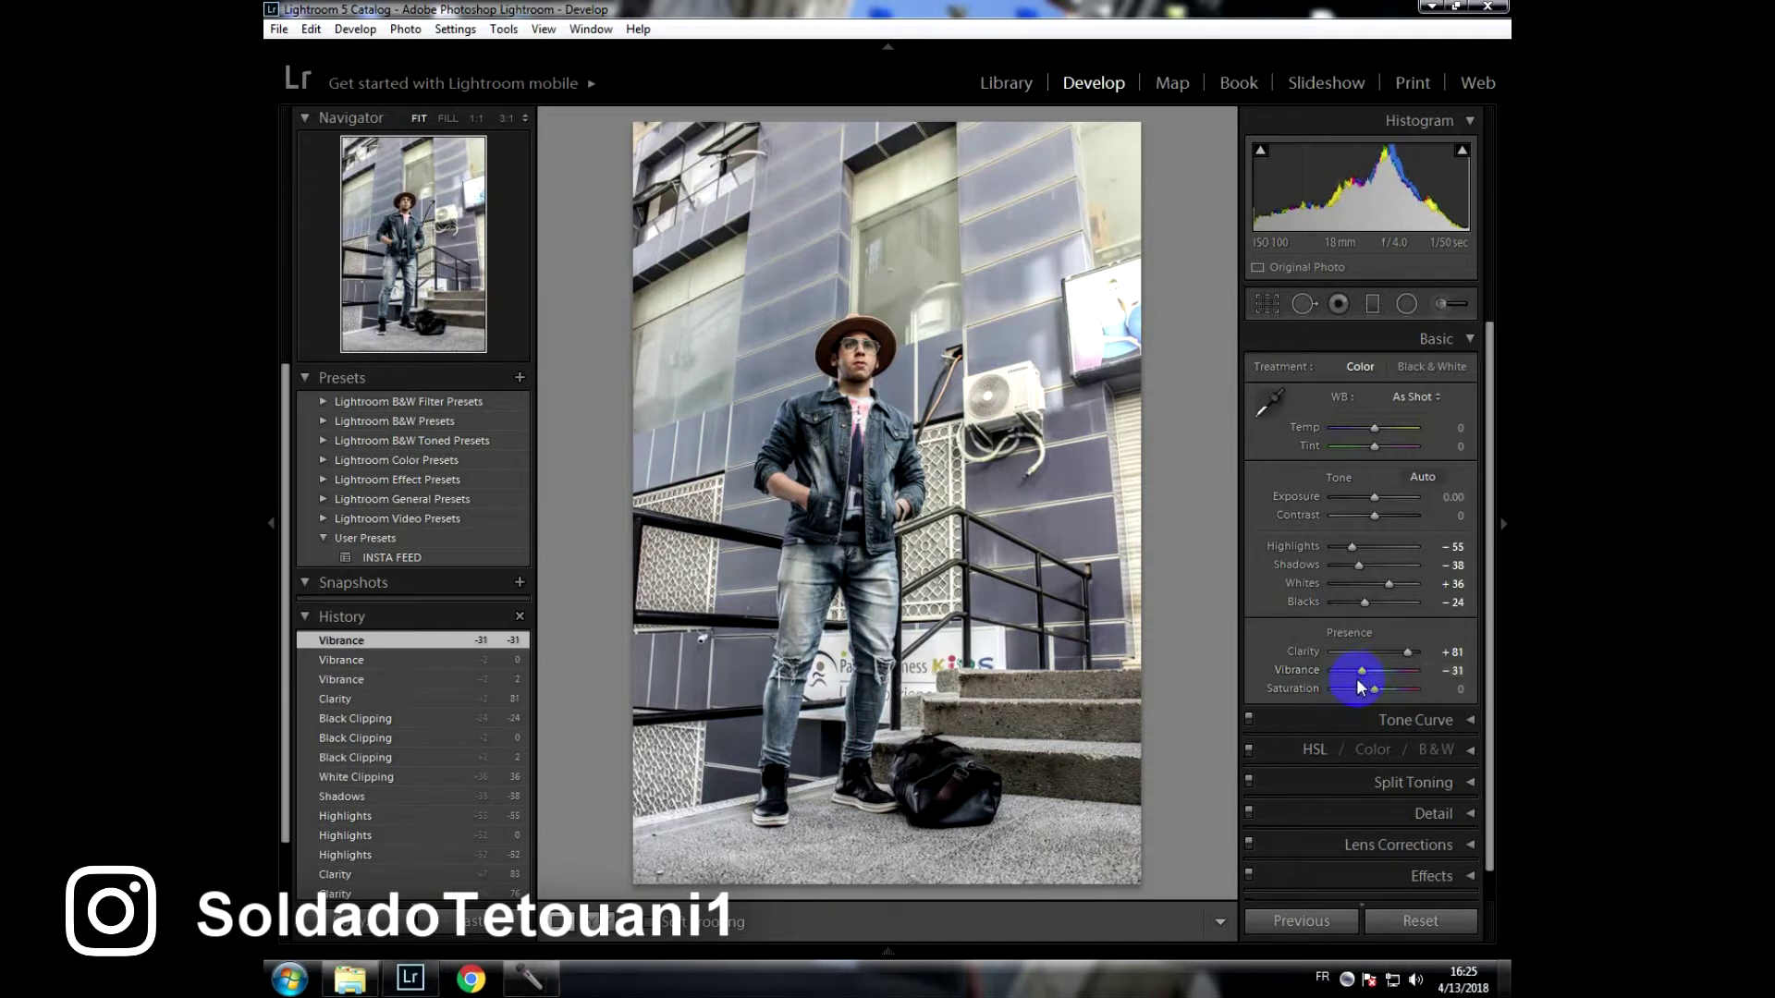
Lower Saturation to -12 for a muted look.
left_click_drag(1357, 684, 1376, 697)
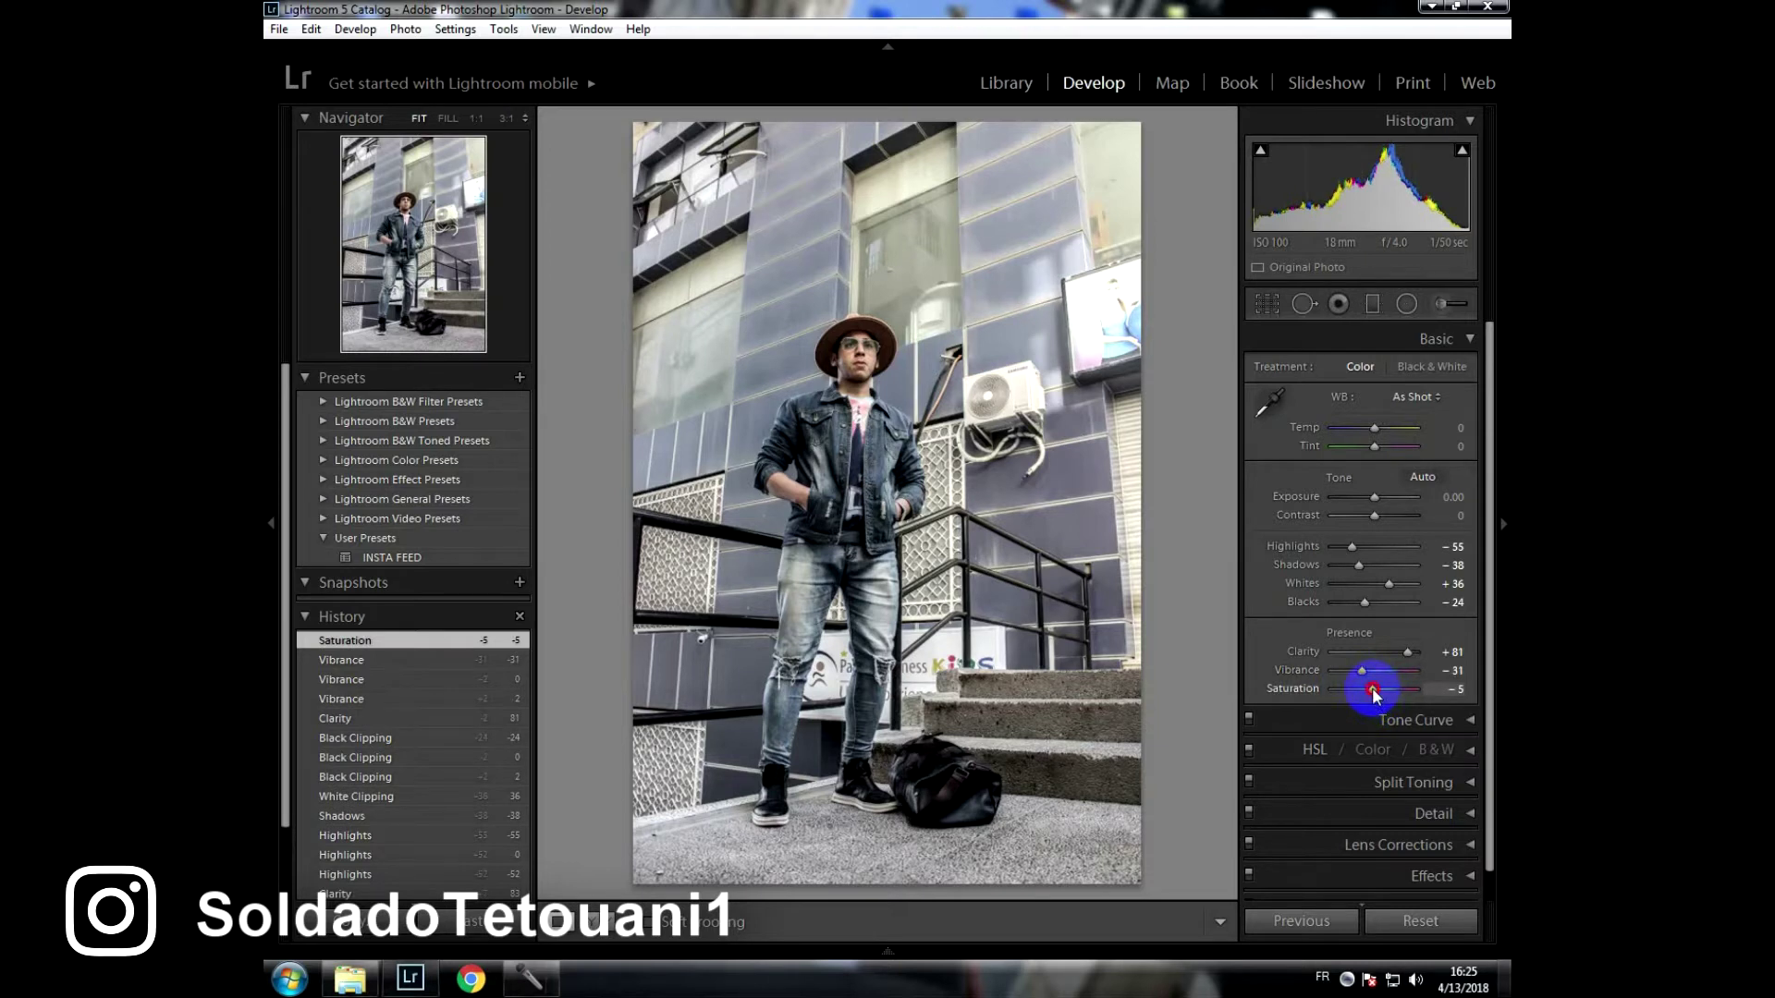
left_click_drag(1374, 695, 1372, 695)
left_click_drag(1368, 690, 1368, 690)
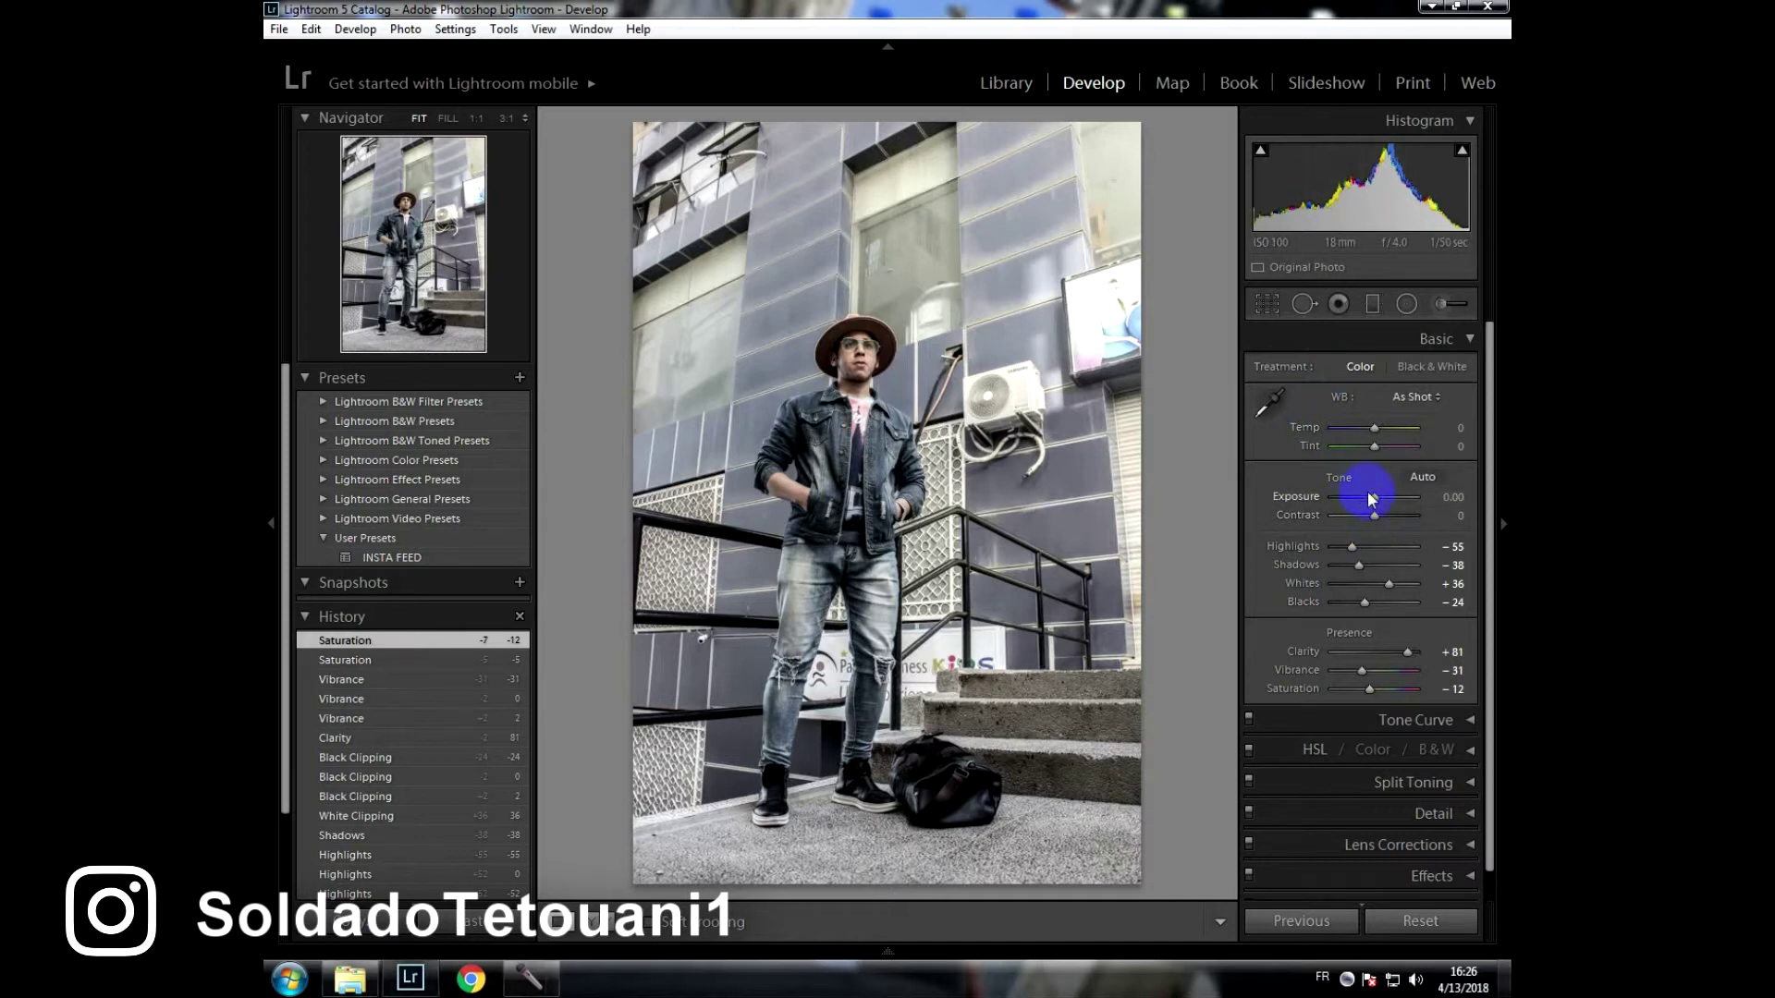
Raise Contrast to +43 and reset Exposure to 0.00.
left_click_drag(1375, 518, 1365, 521)
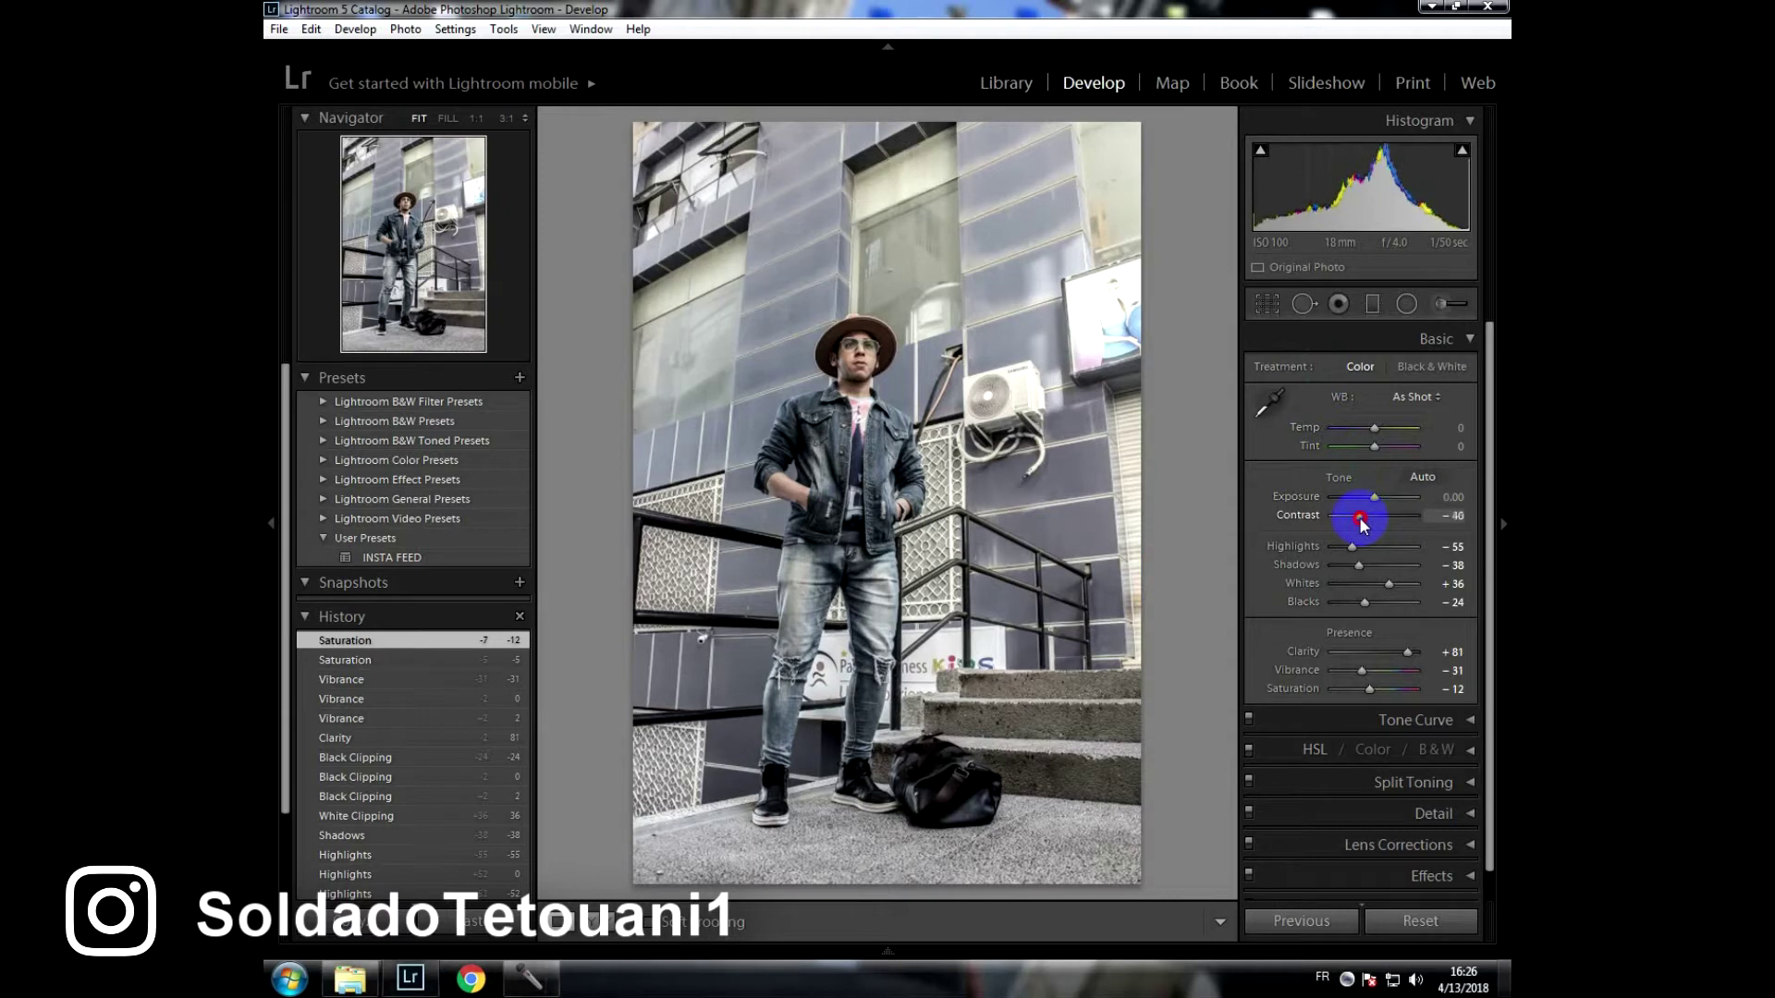
left_click_drag(1365, 520, 1391, 527)
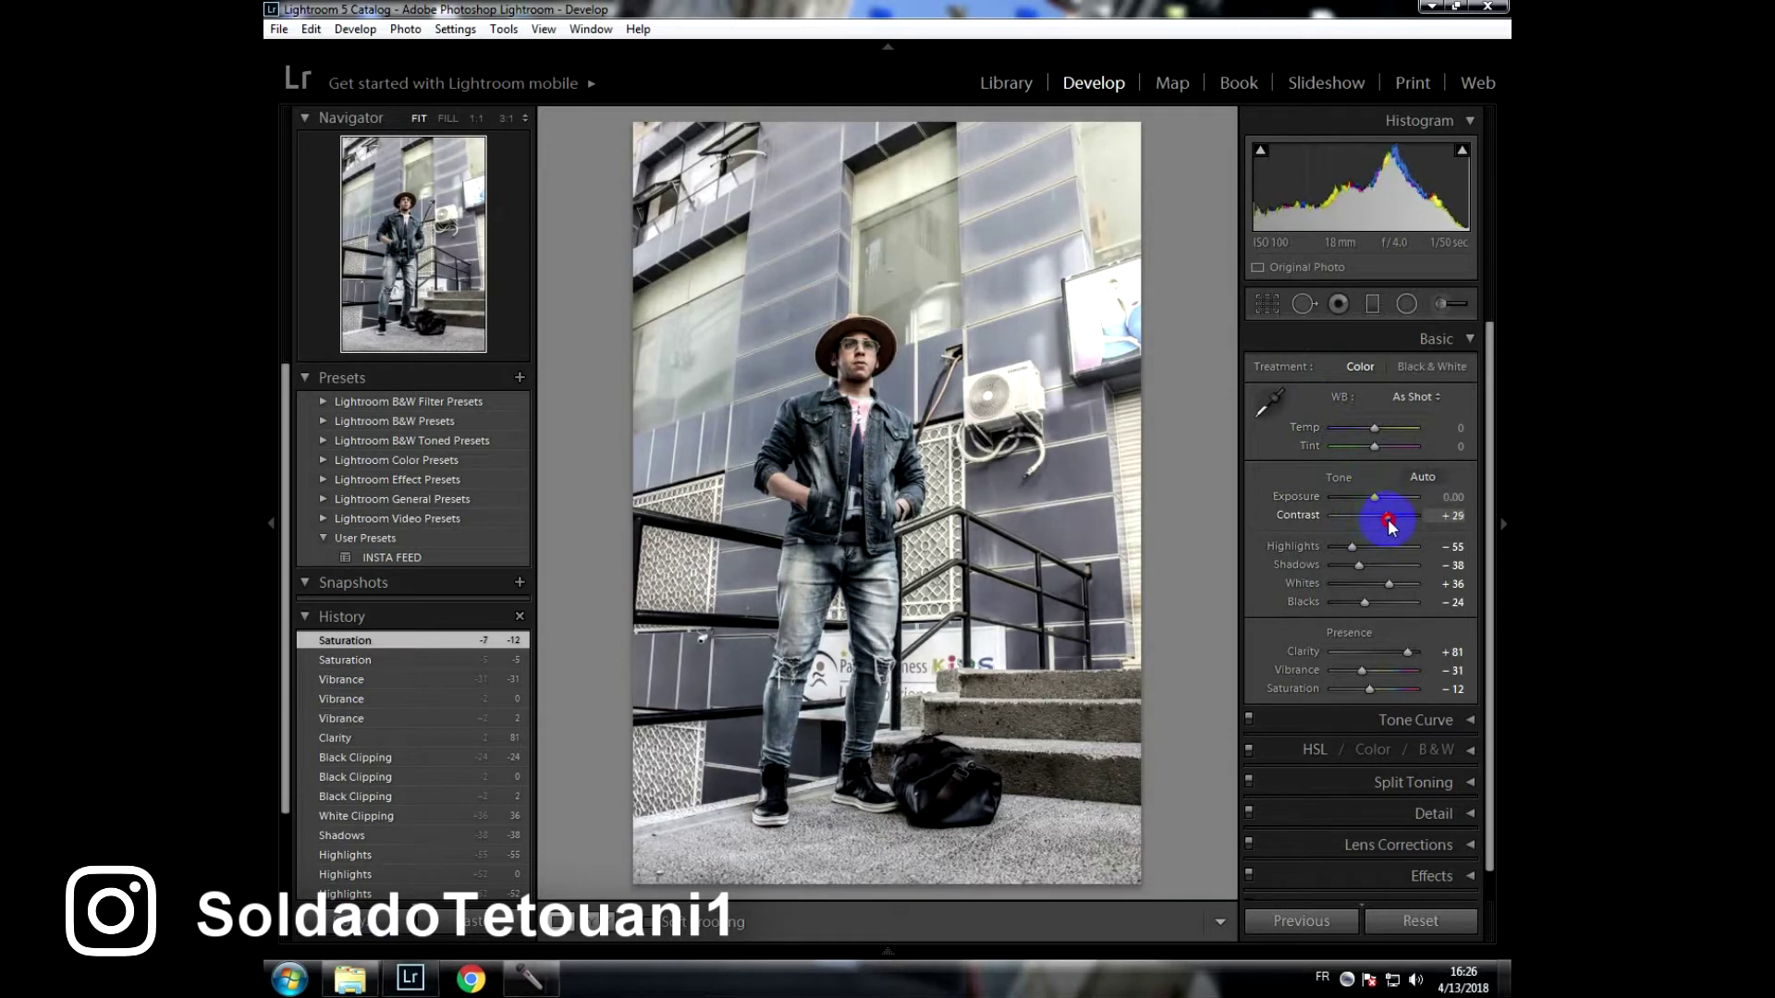
left_click_drag(1391, 527, 1396, 529)
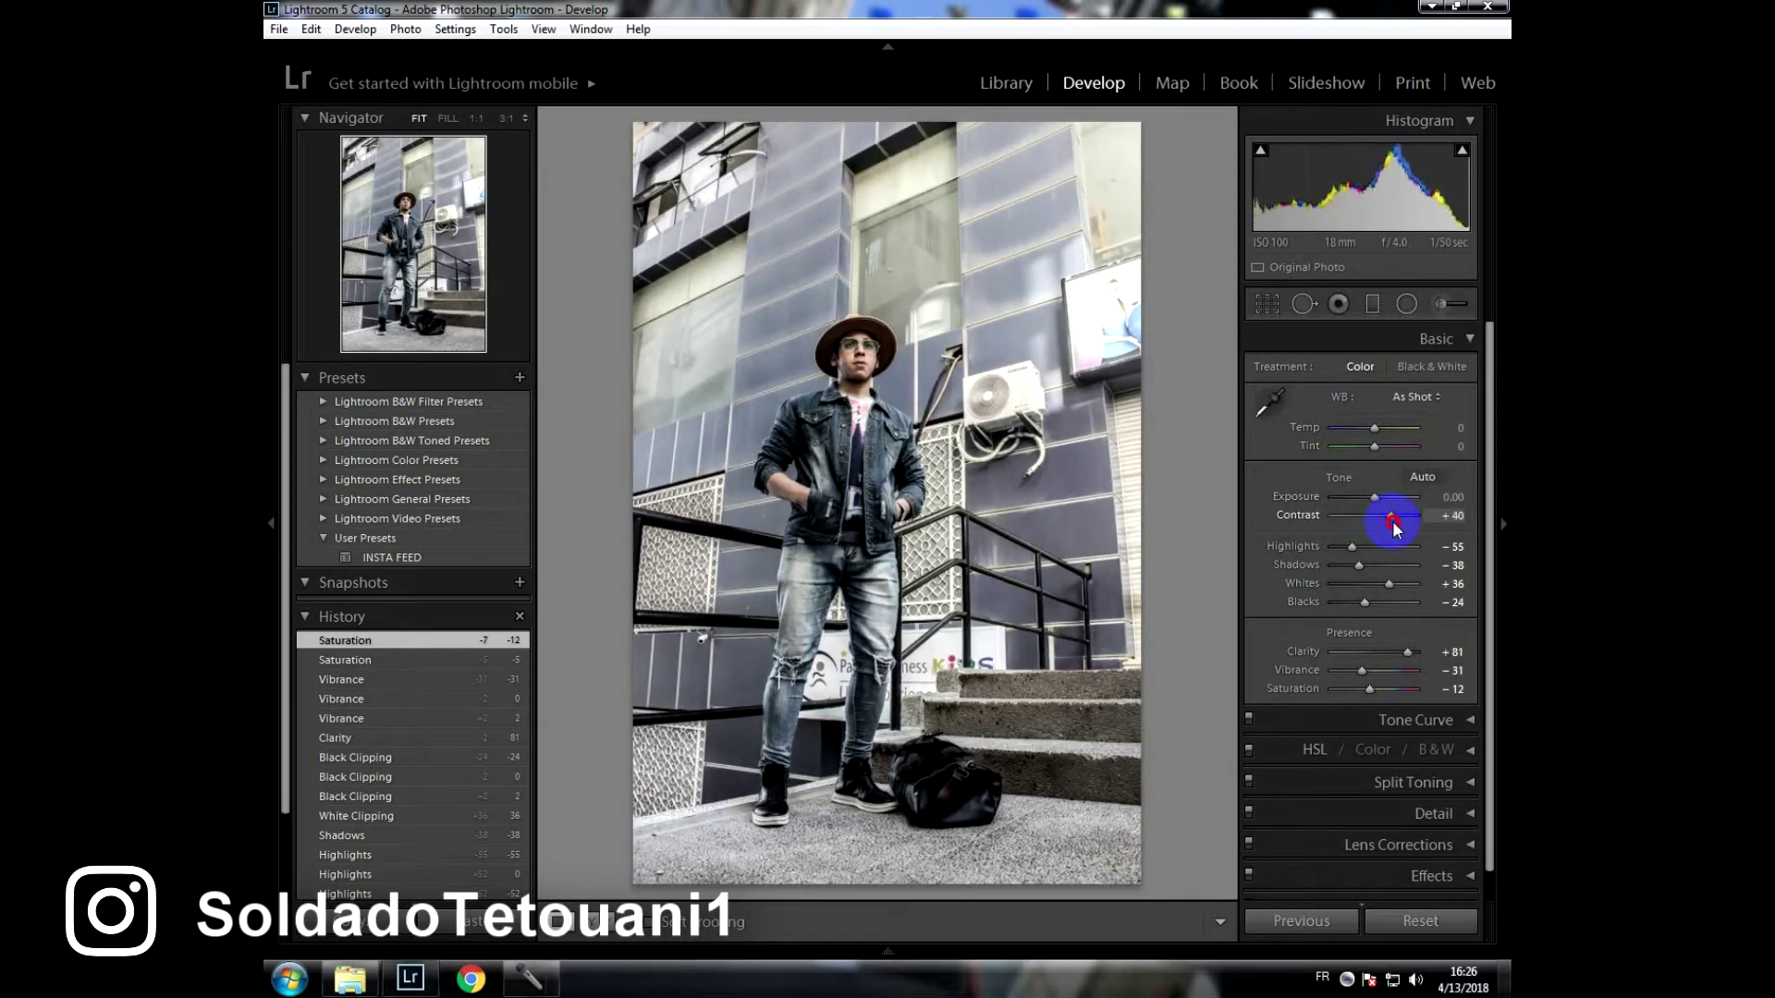
left_click_drag(1394, 527, 1376, 504)
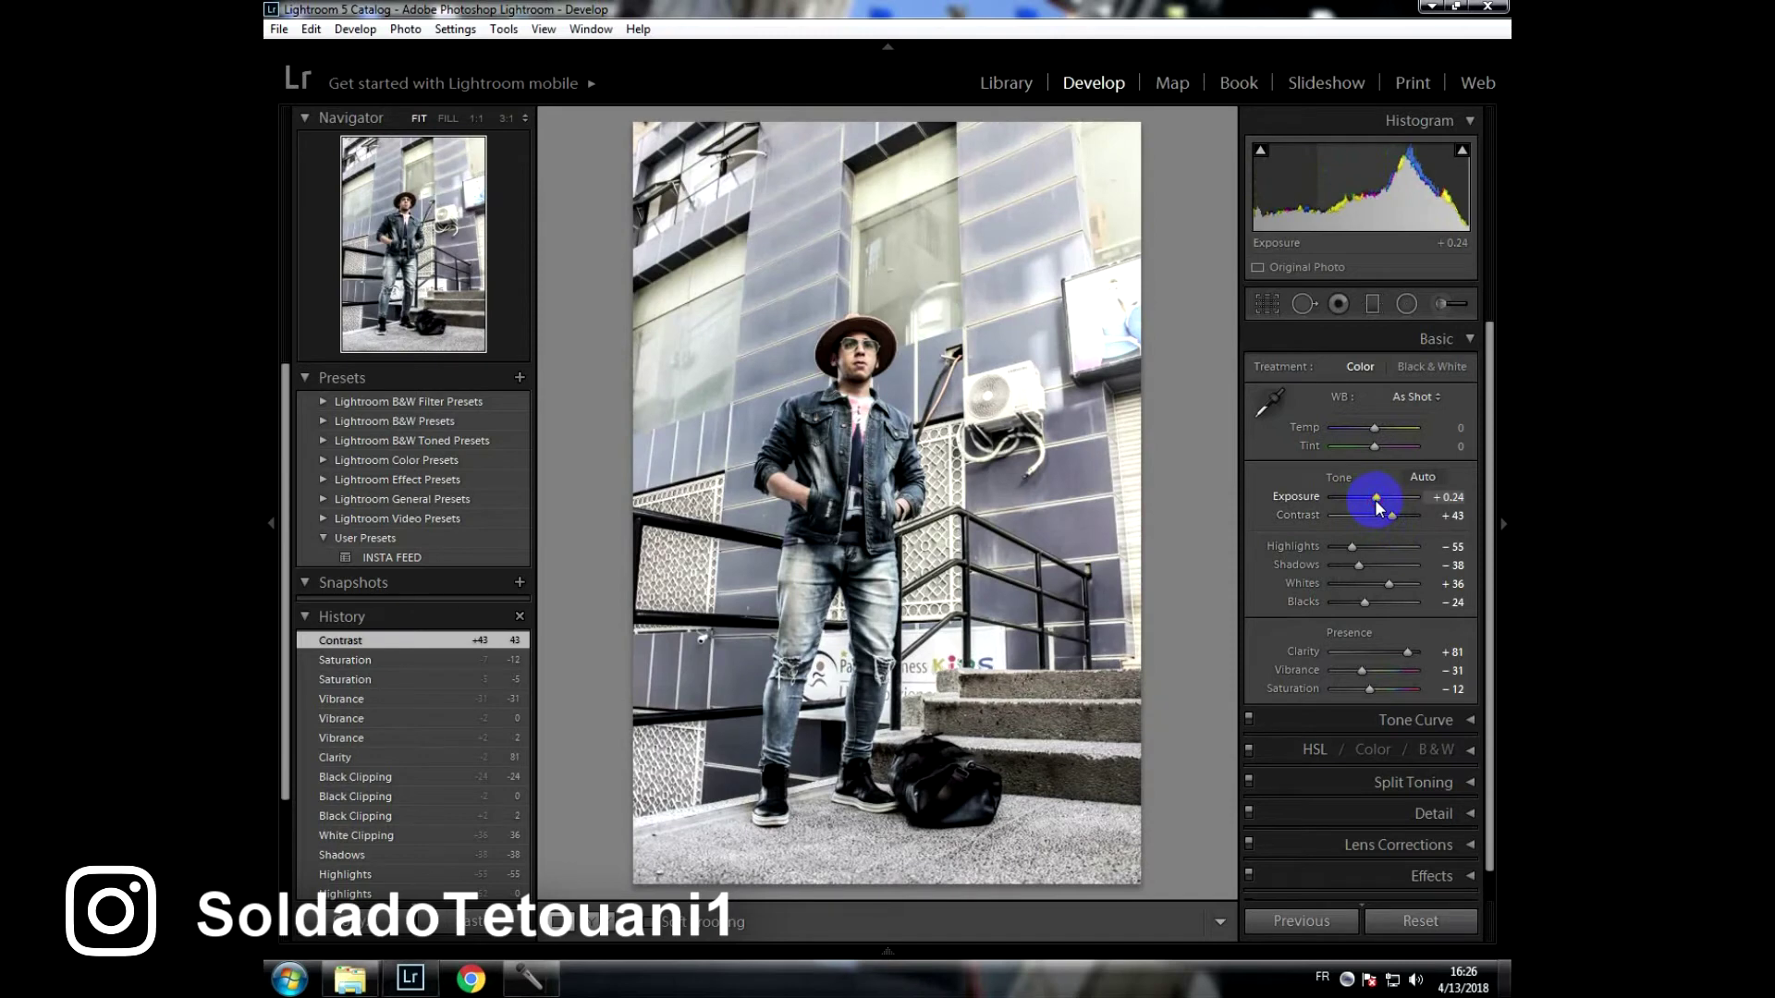
double_click(1376, 499)
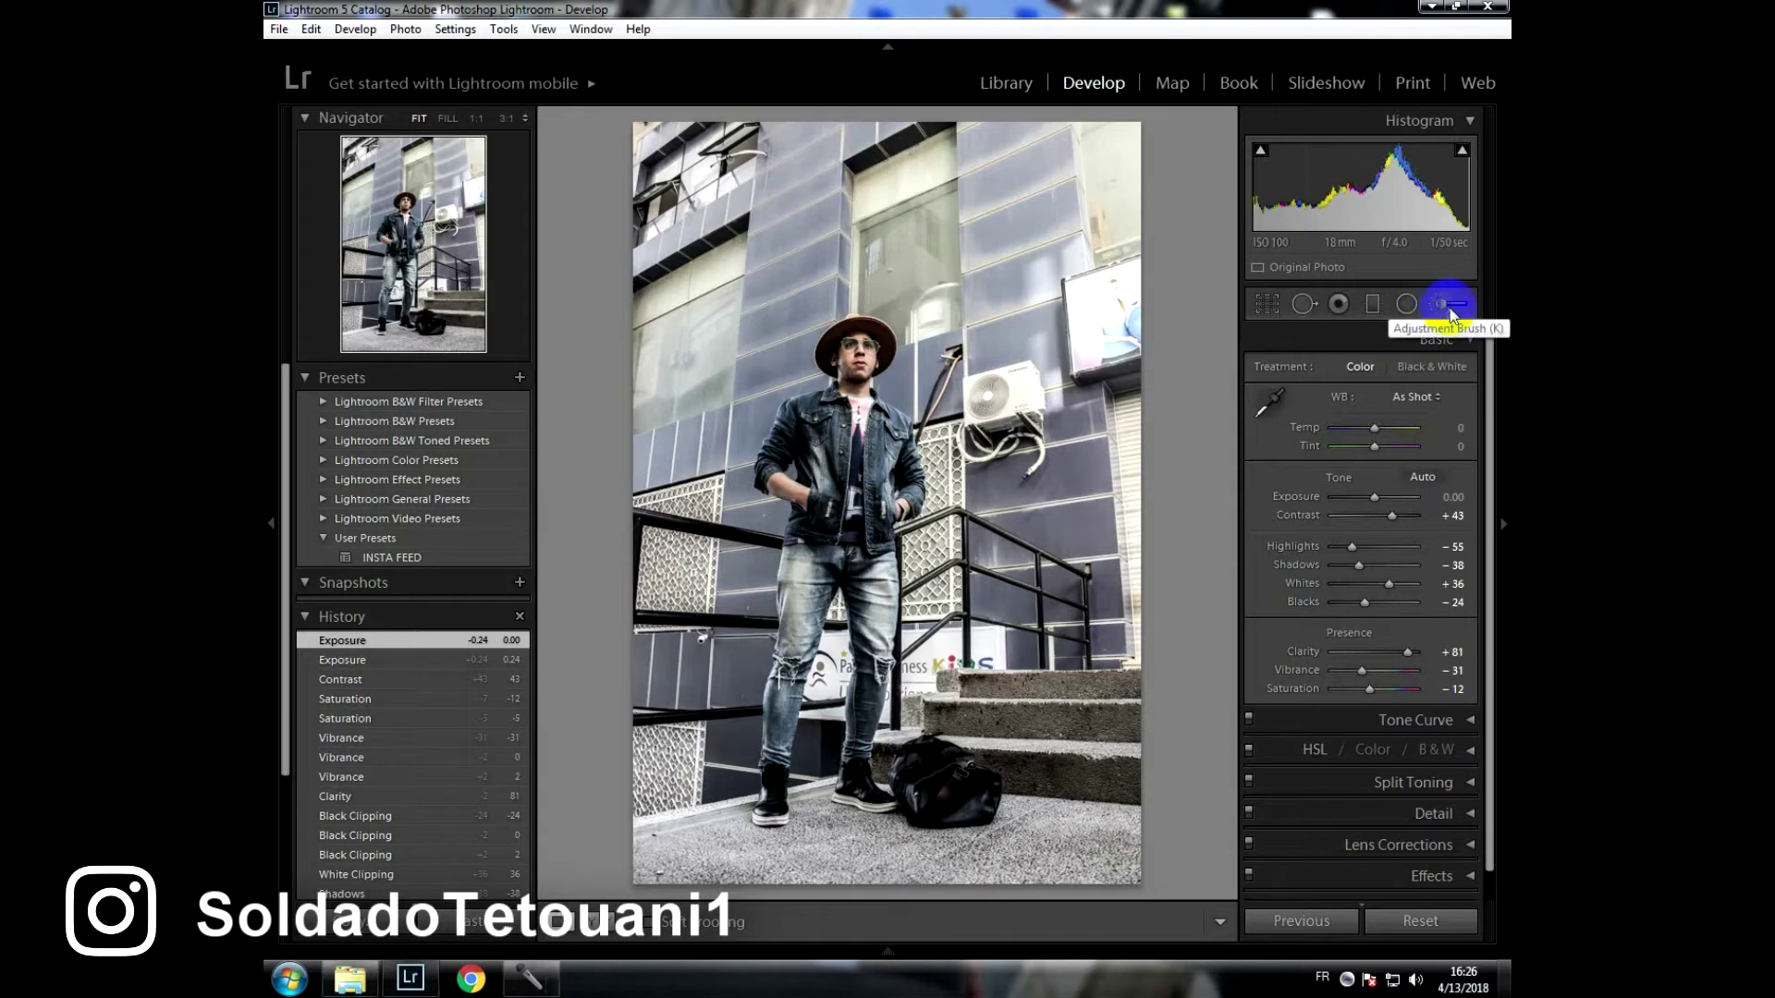
left_click(1444, 306)
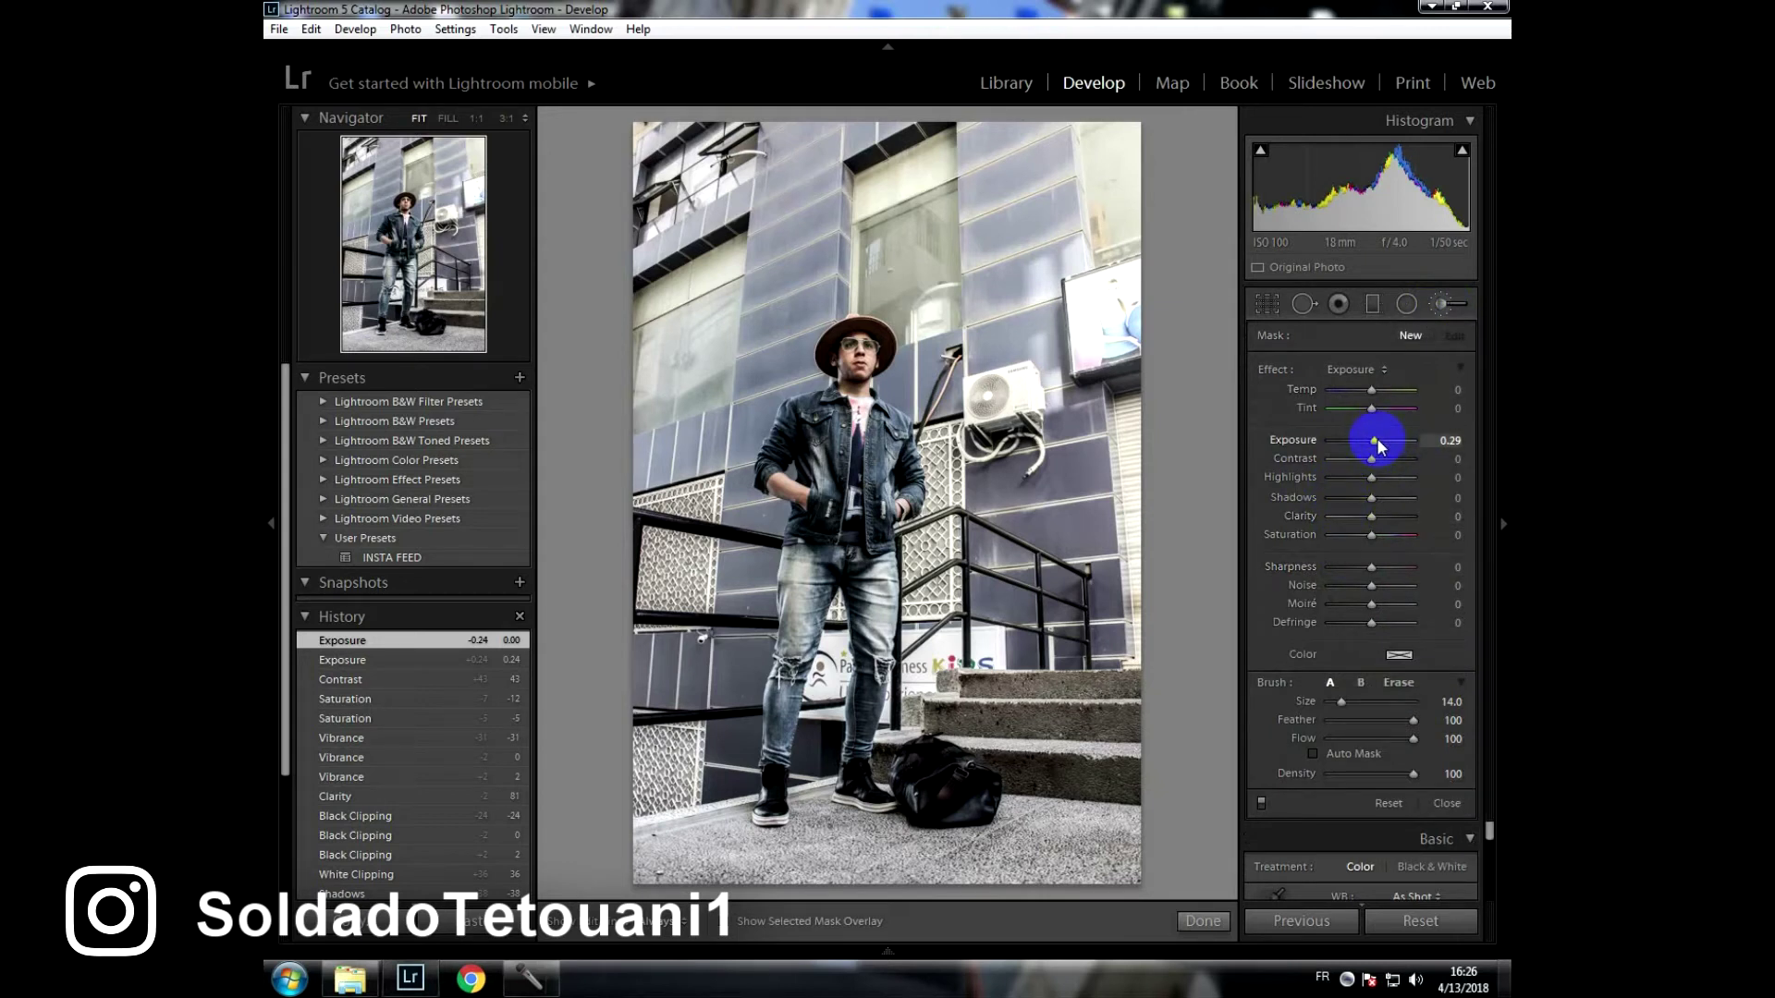
Paint a 0.76 exposure brush over the bag, left shoe and railing.
mouse_move(951, 765)
left_mouse_down()
mouse_move(941, 791)
mouse_move(792, 753)
left_mouse_up()
left_click_drag(1378, 440, 1383, 440)
mouse_move(926, 752)
left_mouse_down()
mouse_move(916, 784)
mouse_move(1003, 791)
mouse_move(896, 777)
left_mouse_up()
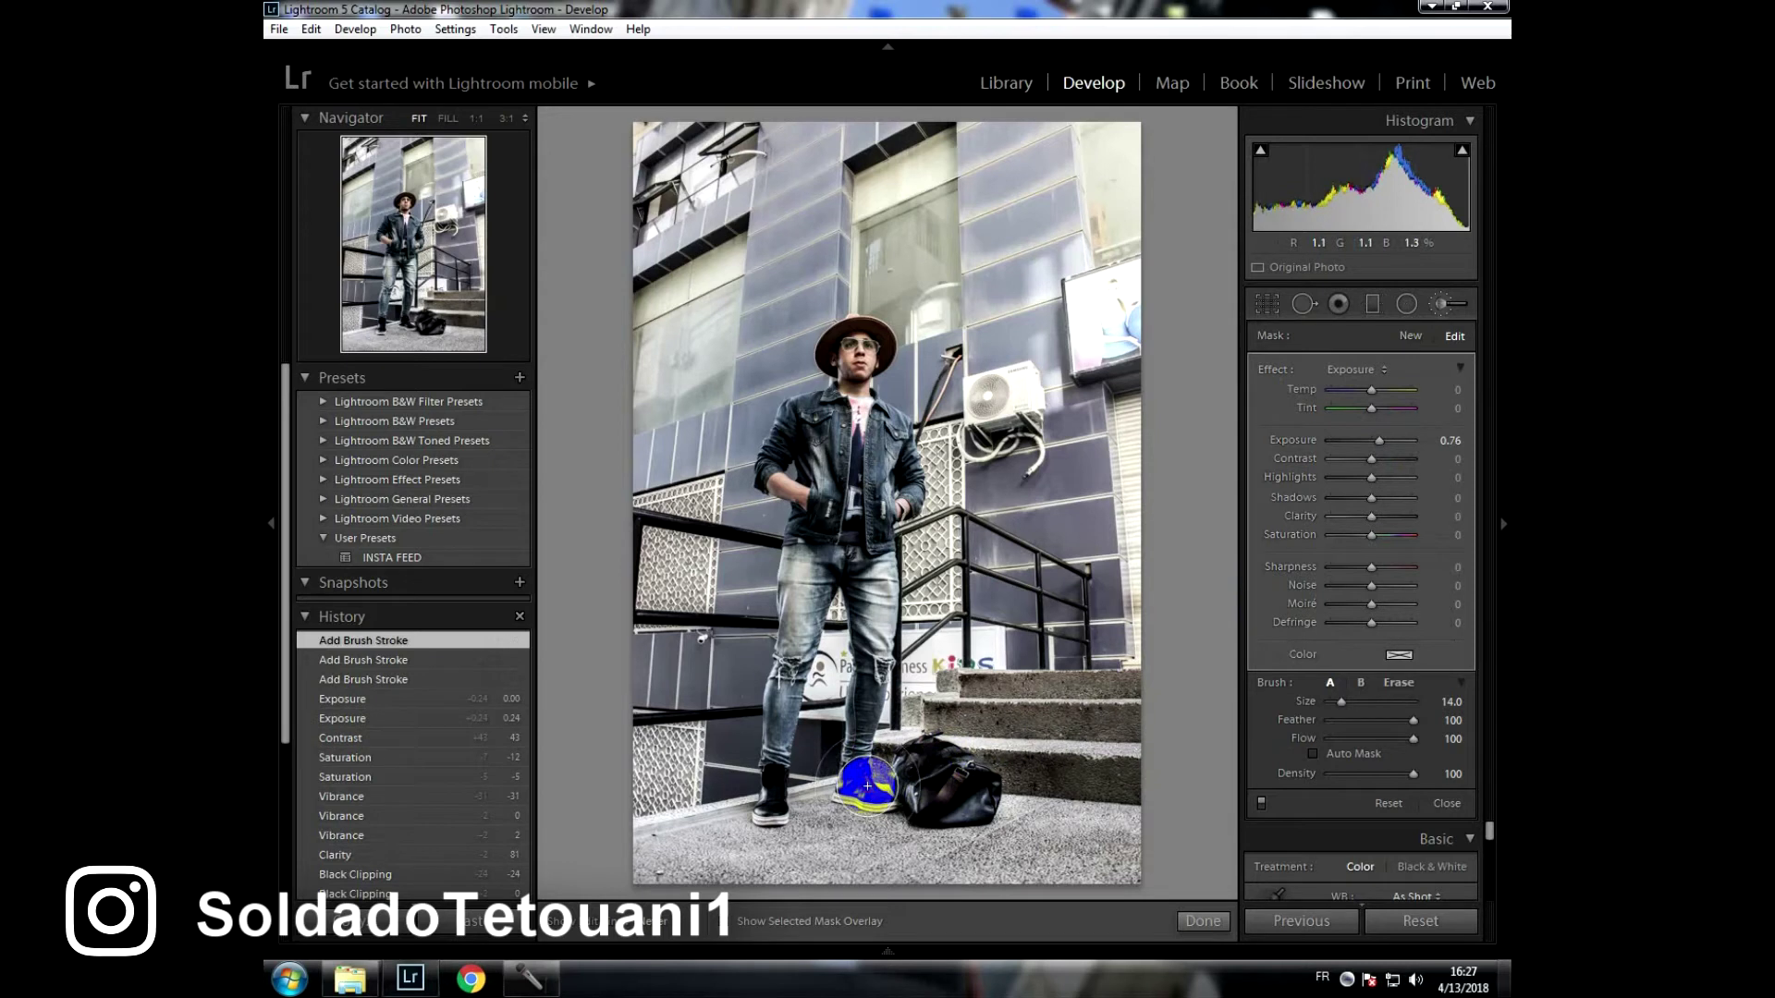
mouse_move(863, 781)
left_mouse_down()
mouse_move(769, 783)
mouse_move(770, 818)
left_mouse_up()
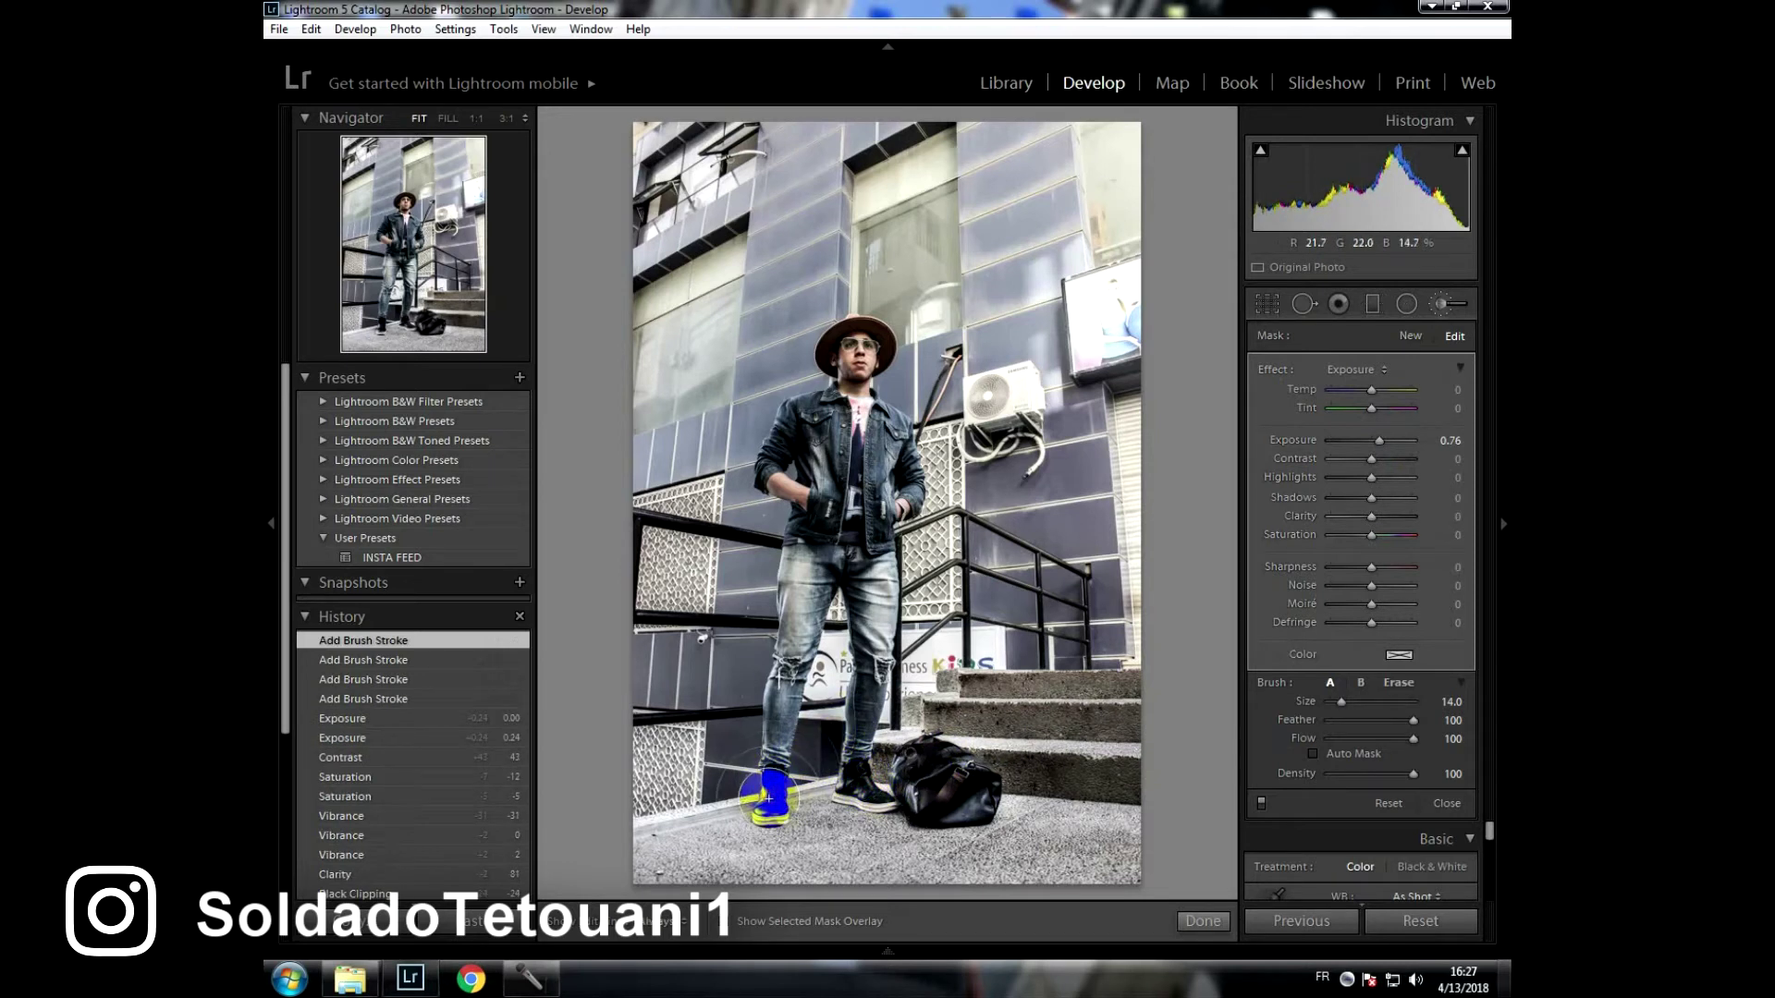
left_click_drag(938, 785, 933, 767)
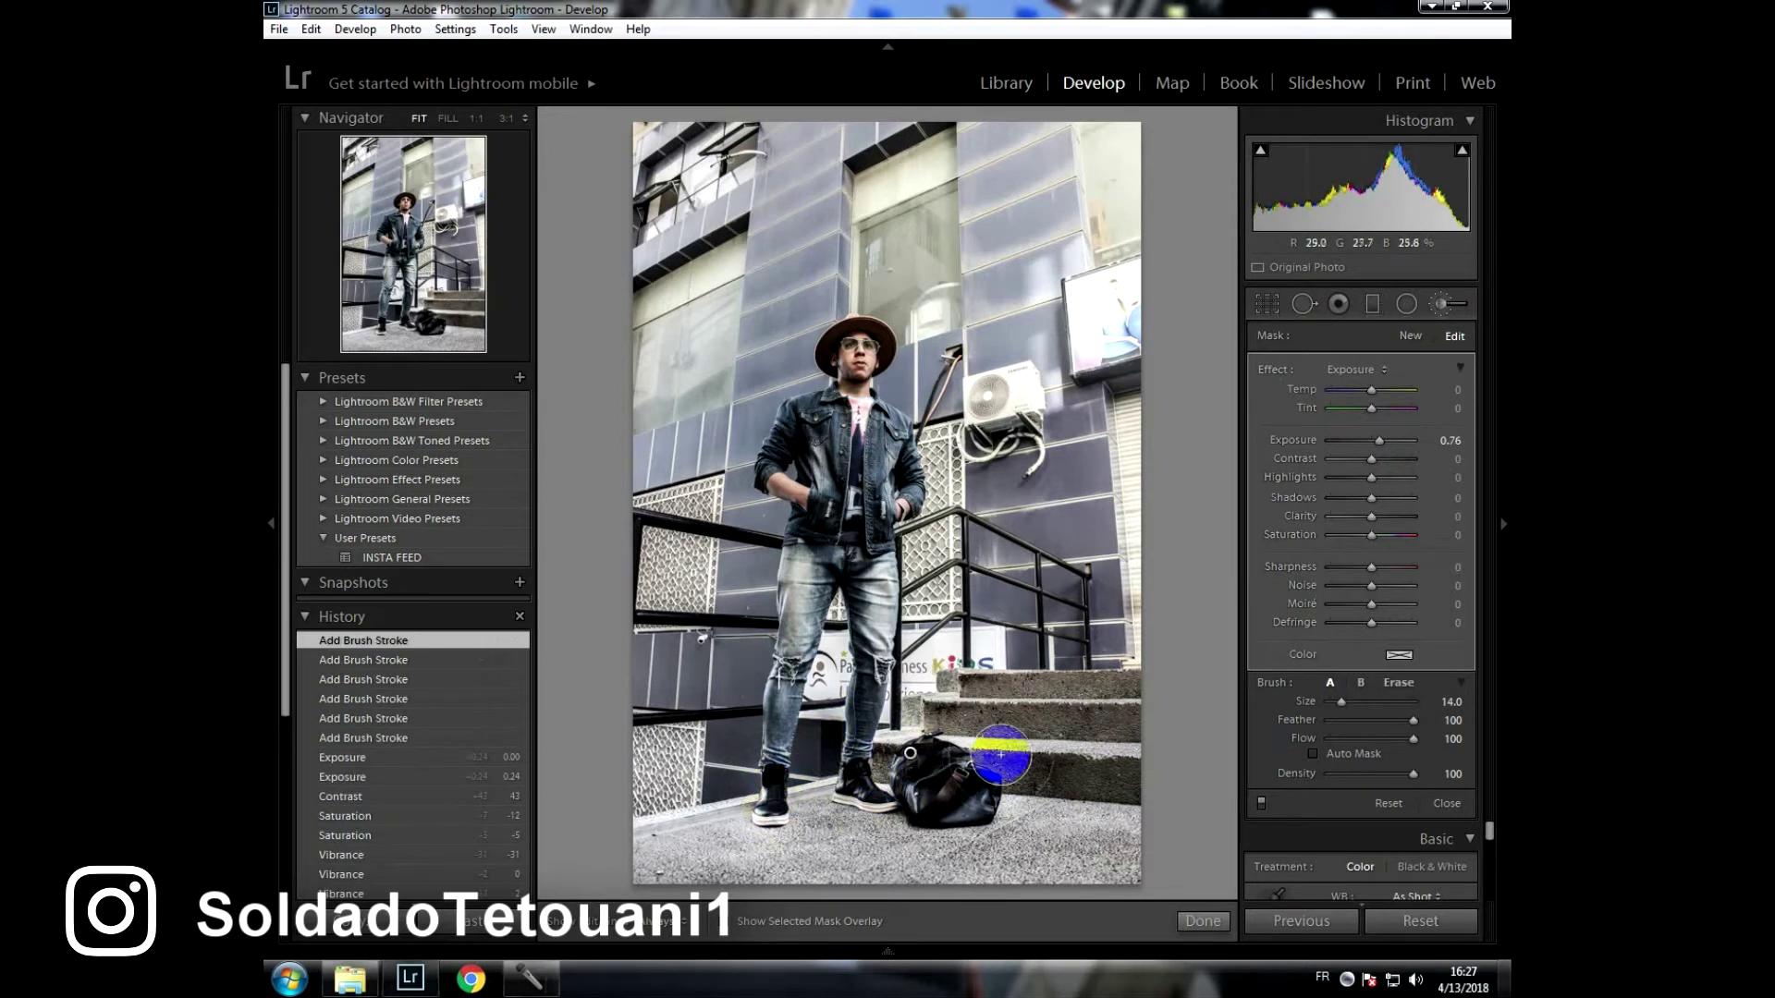
left_click_drag(901, 642, 960, 565)
Brush the hat, chest and step, revert via History, repaint, and close the brush.
left_click_drag(846, 397, 834, 408)
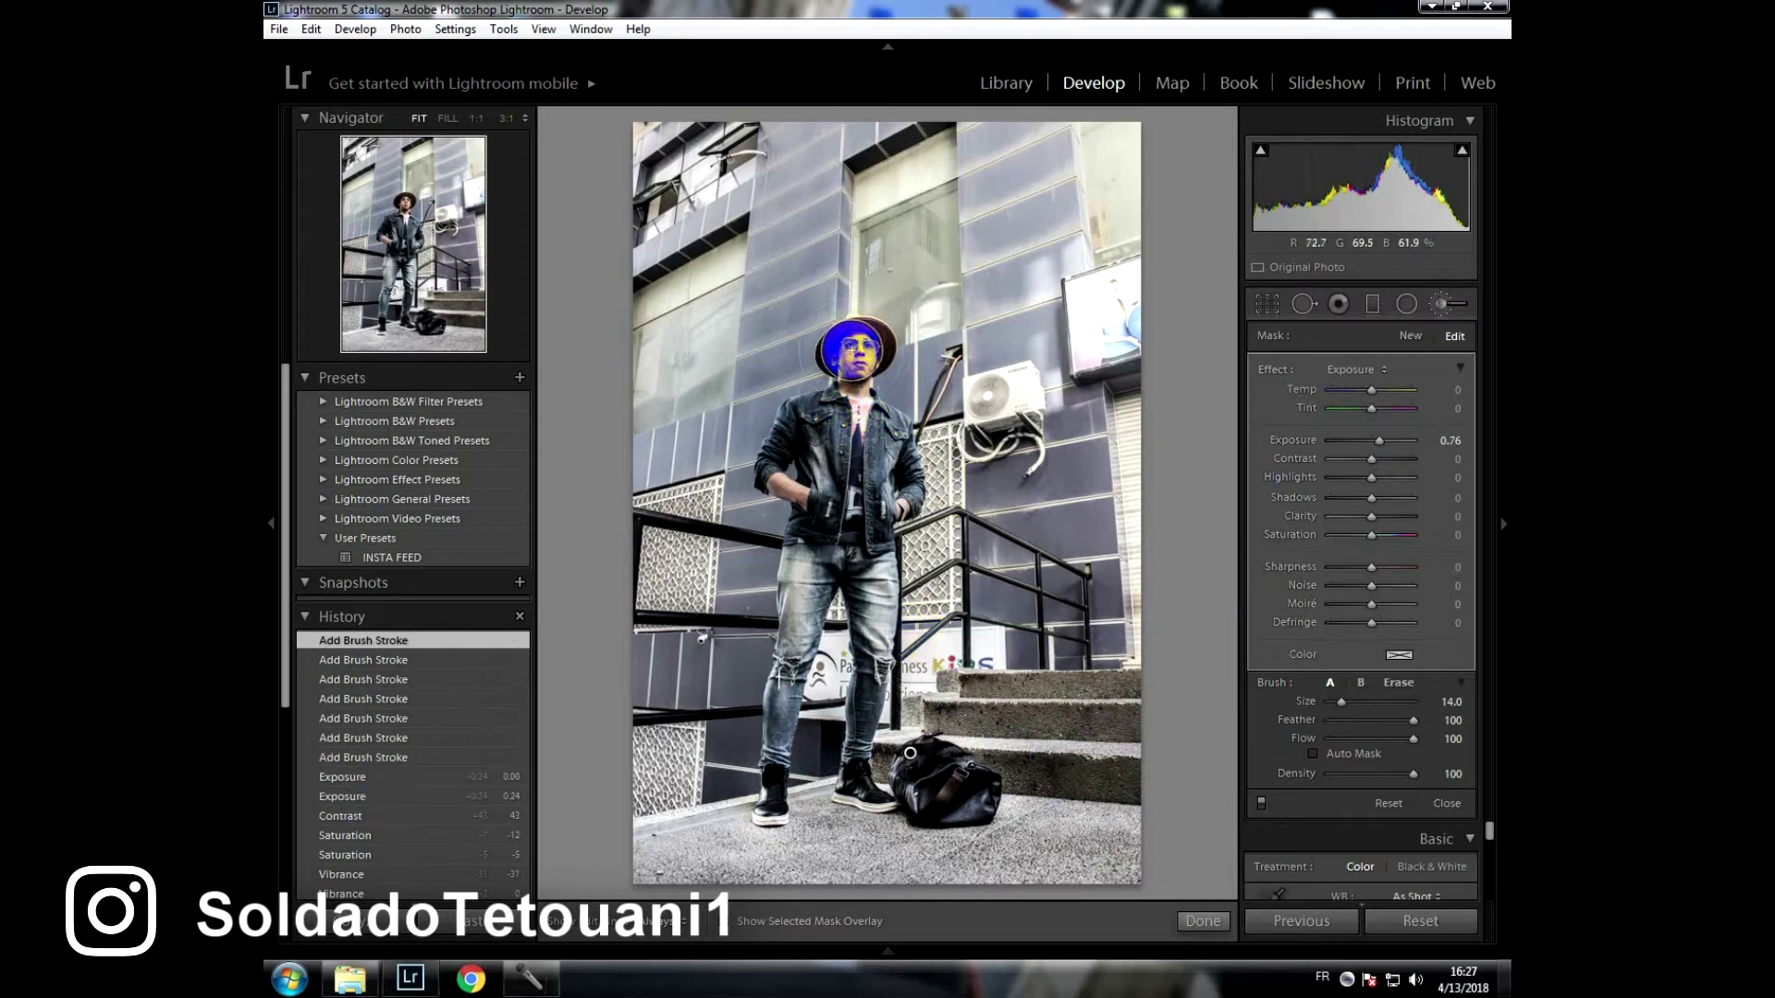
mouse_move(833, 407)
left_mouse_down()
mouse_move(837, 365)
mouse_move(791, 407)
mouse_move(881, 353)
mouse_move(860, 350)
left_mouse_up()
key("bracketleft")
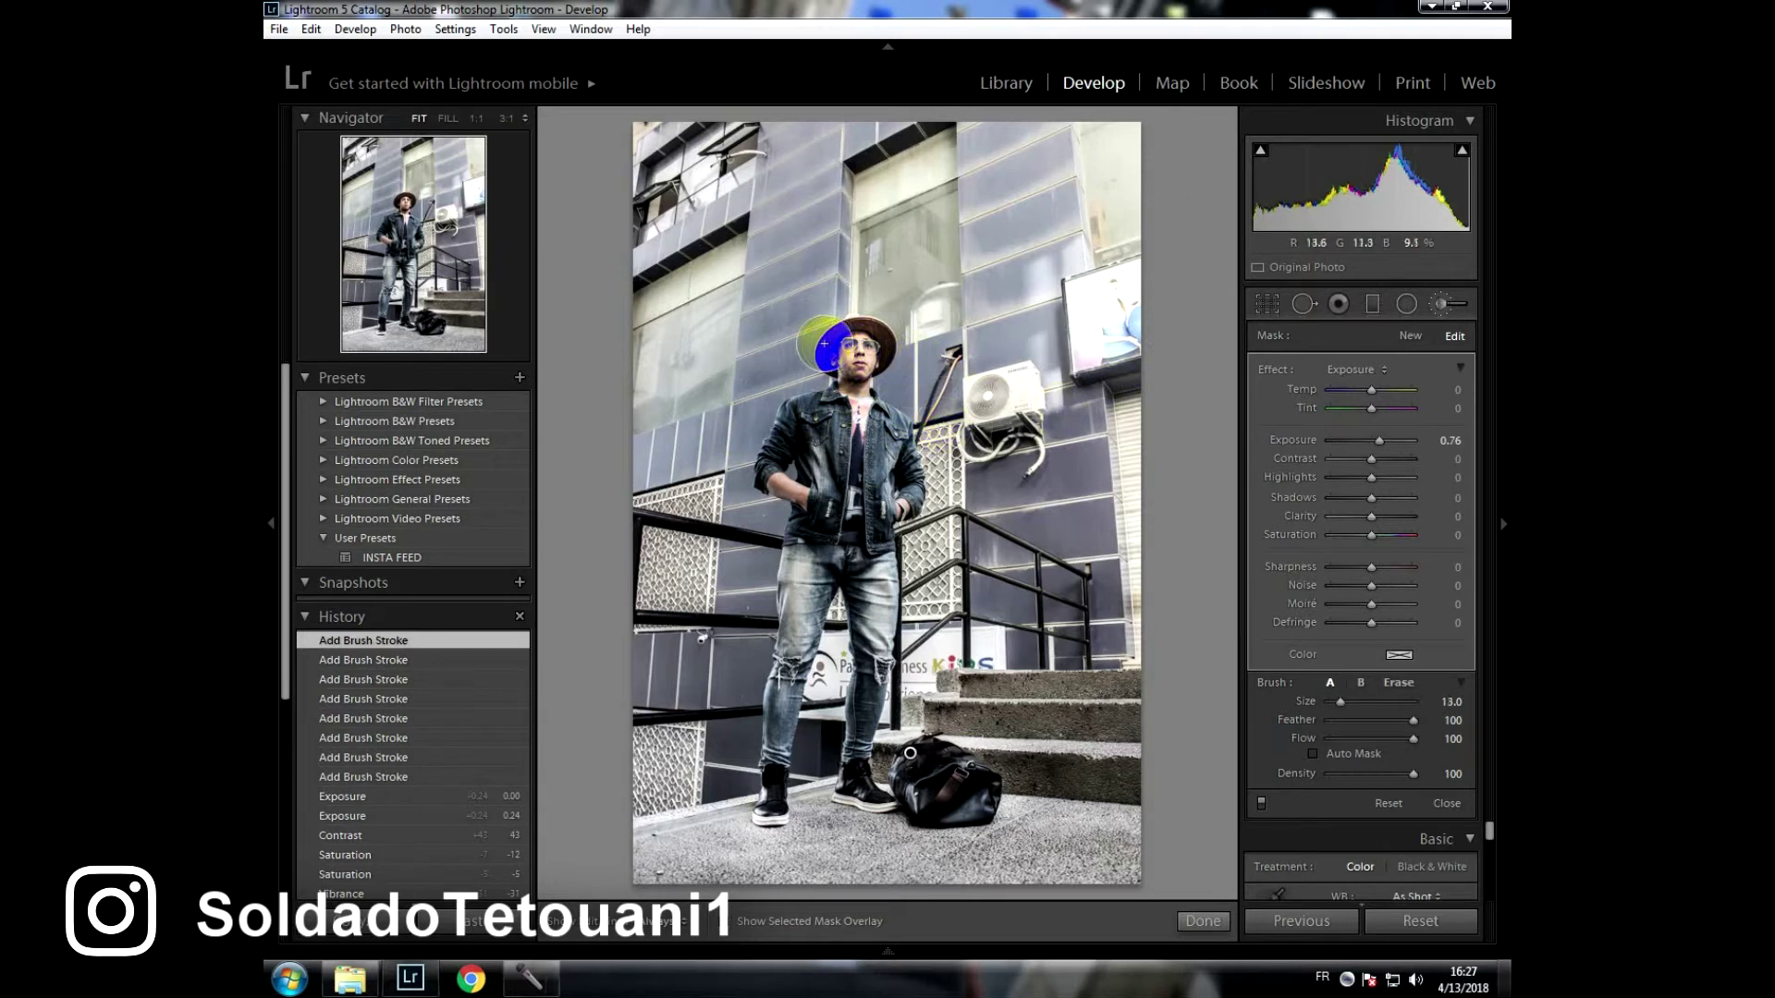
left_click_drag(865, 412, 883, 430)
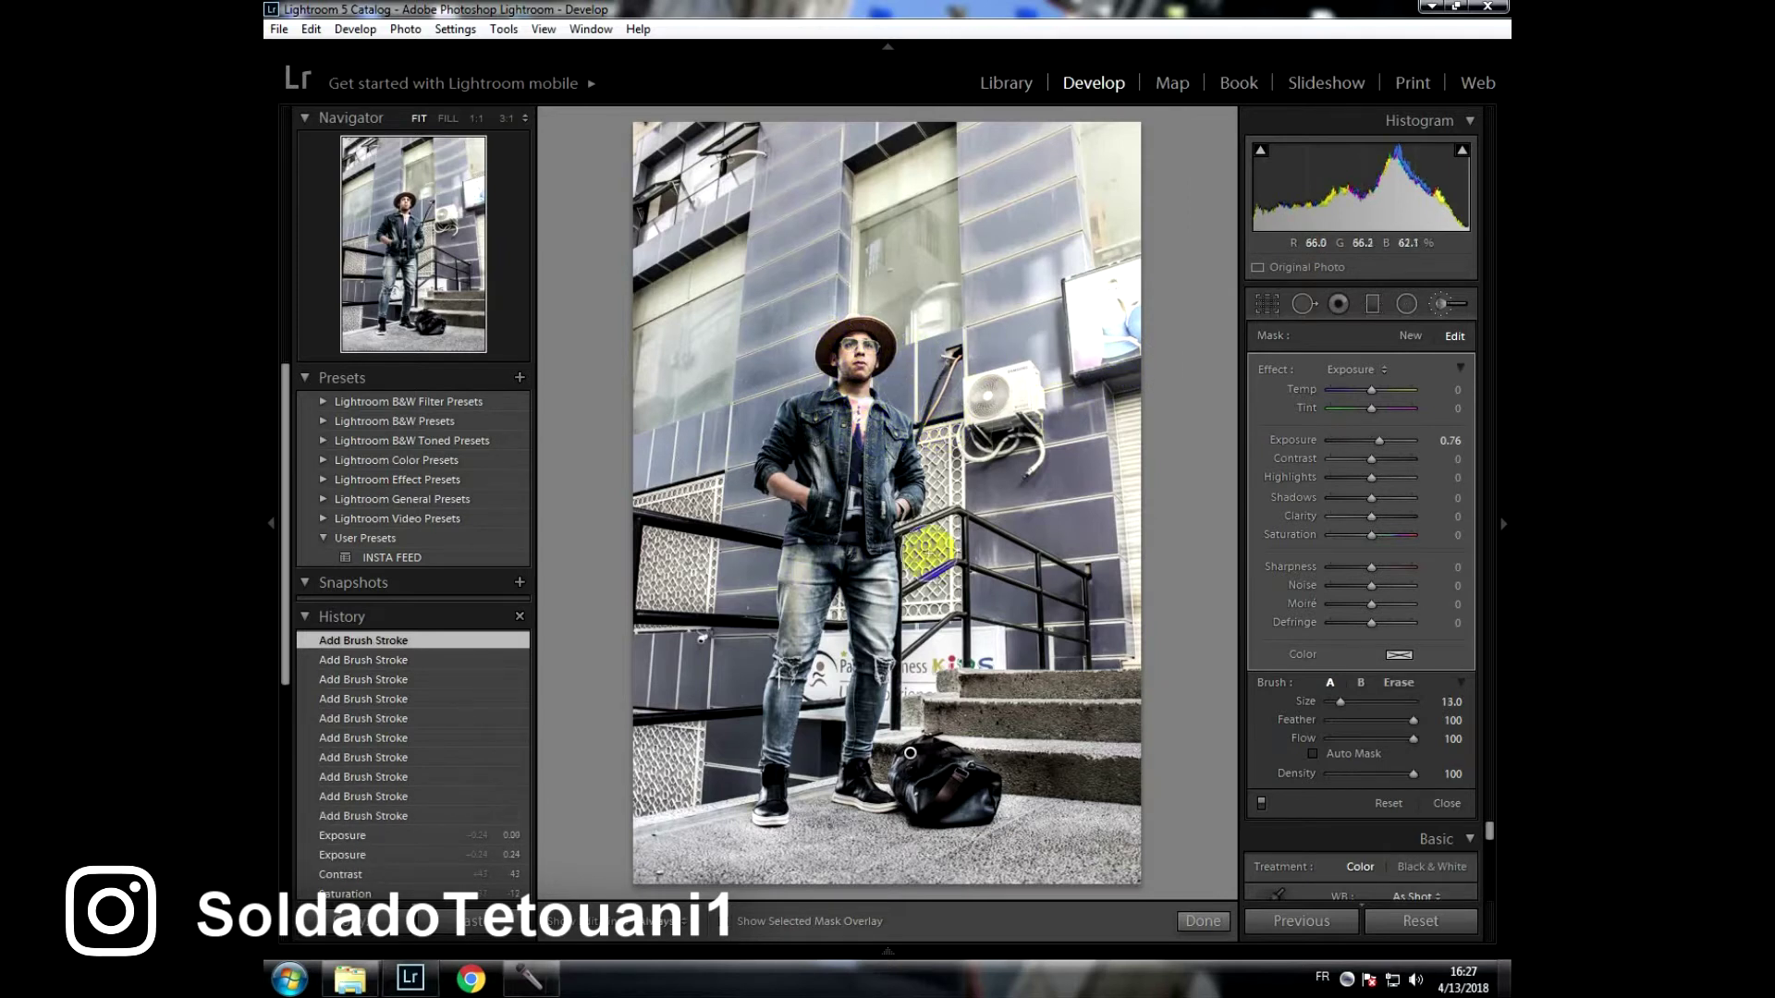
mouse_move(1052, 760)
left_mouse_down()
mouse_move(1022, 752)
mouse_move(1101, 773)
mouse_move(1022, 777)
mouse_move(1128, 686)
mouse_move(1041, 709)
left_mouse_up()
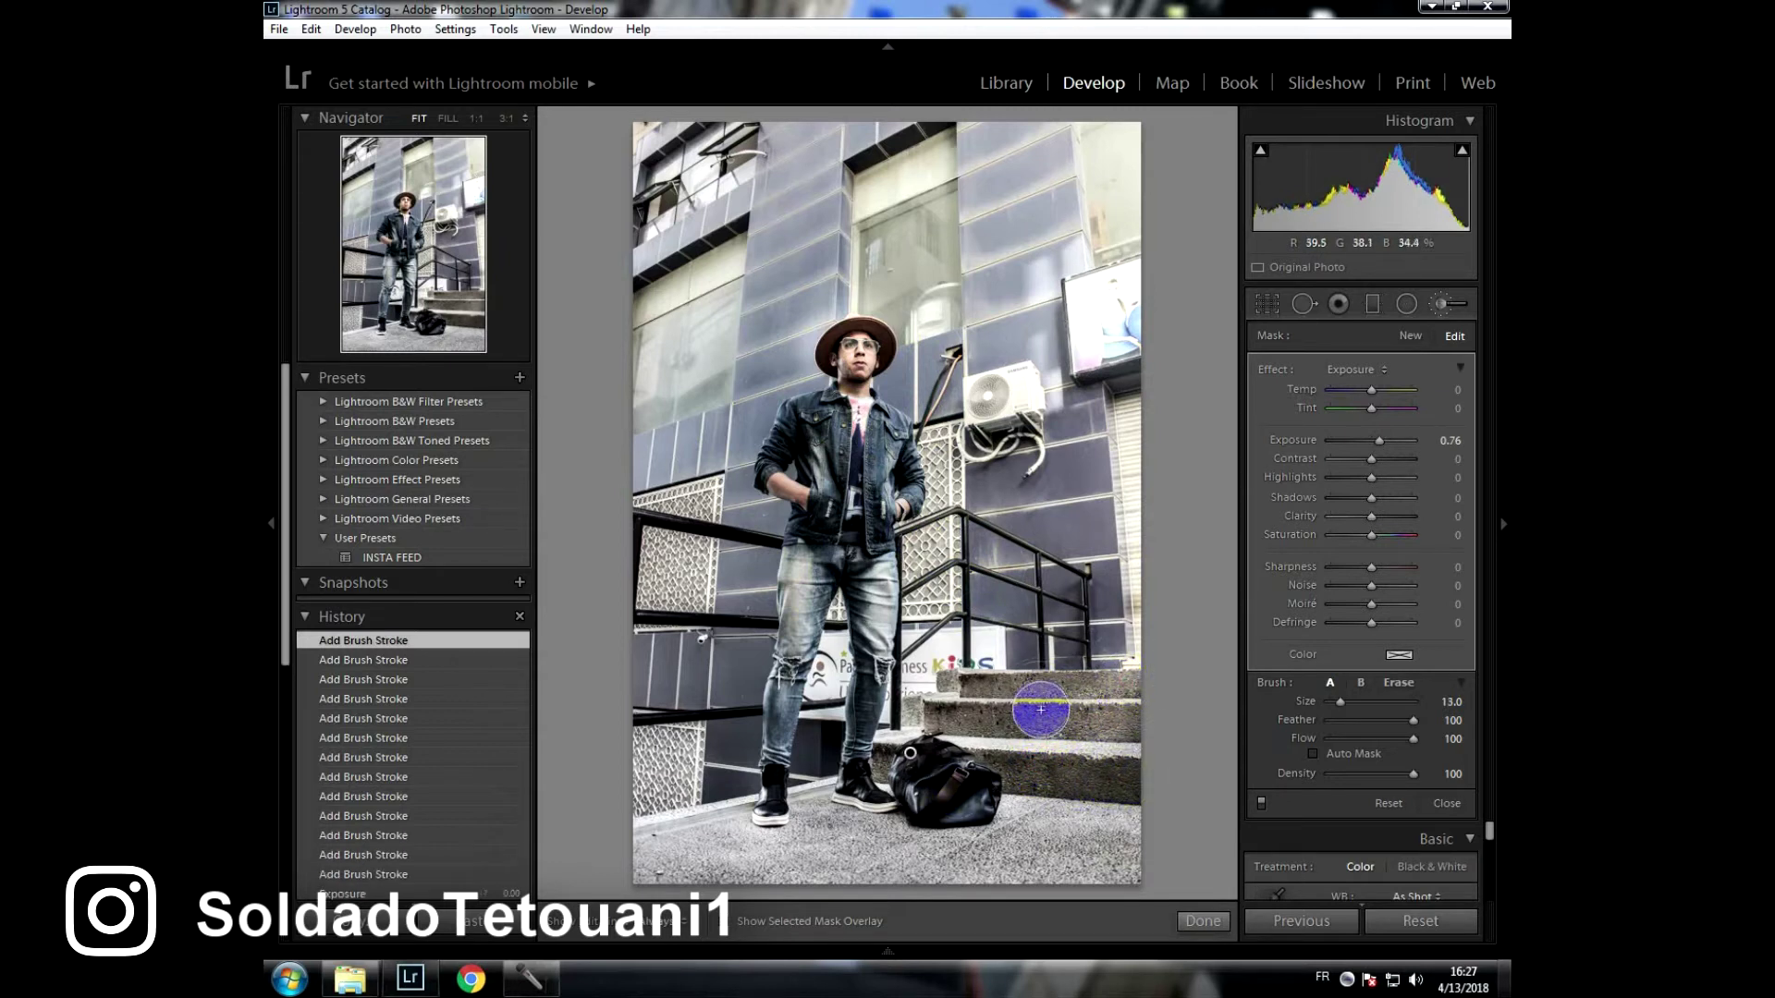
left_click(459, 718)
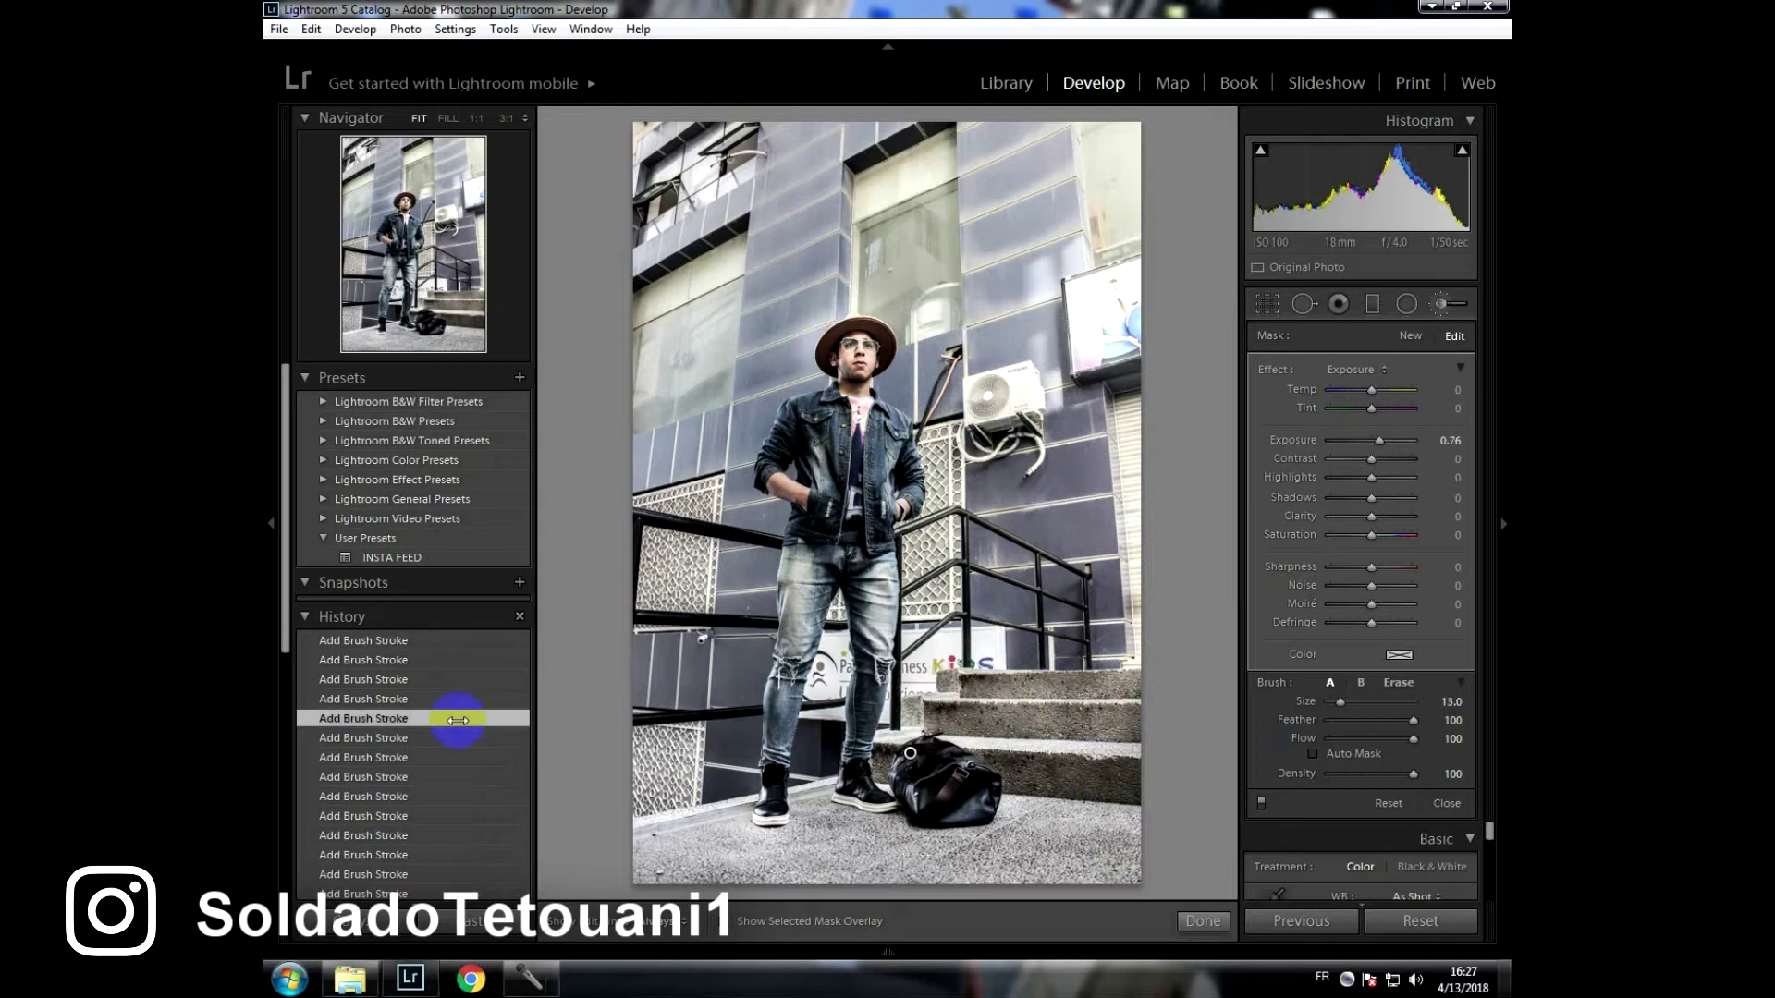
left_click_drag(931, 792, 705, 832)
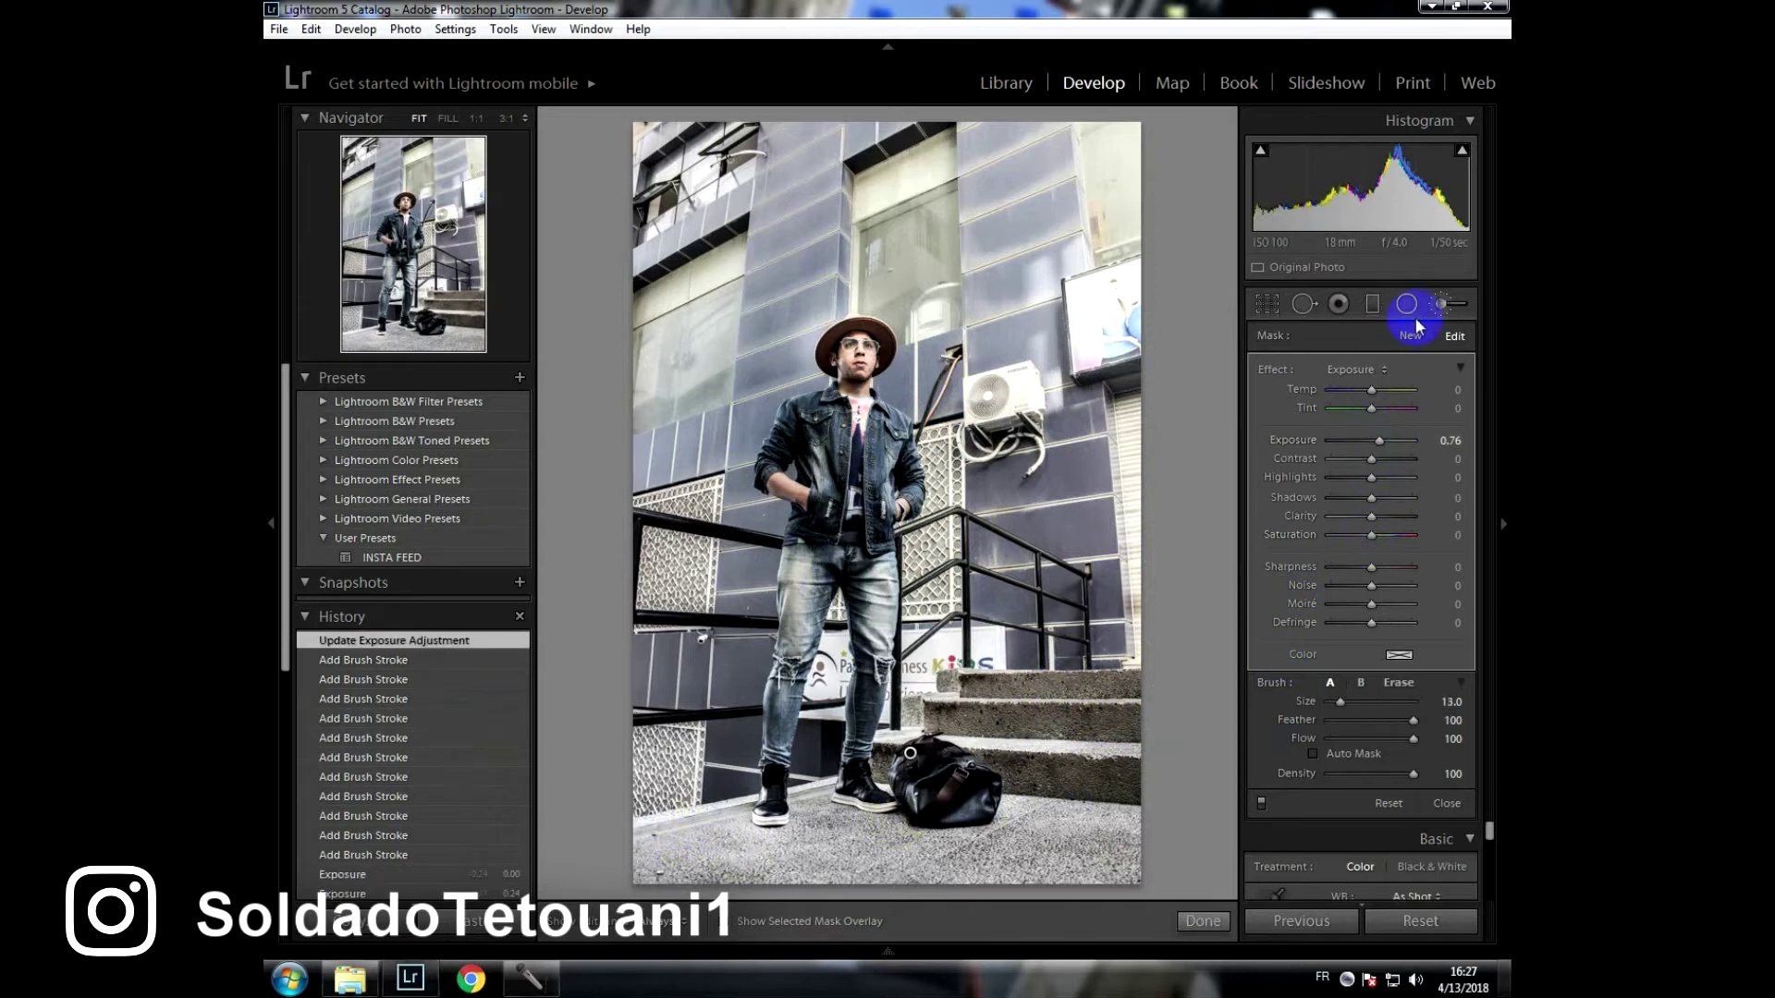
left_click(1339, 305)
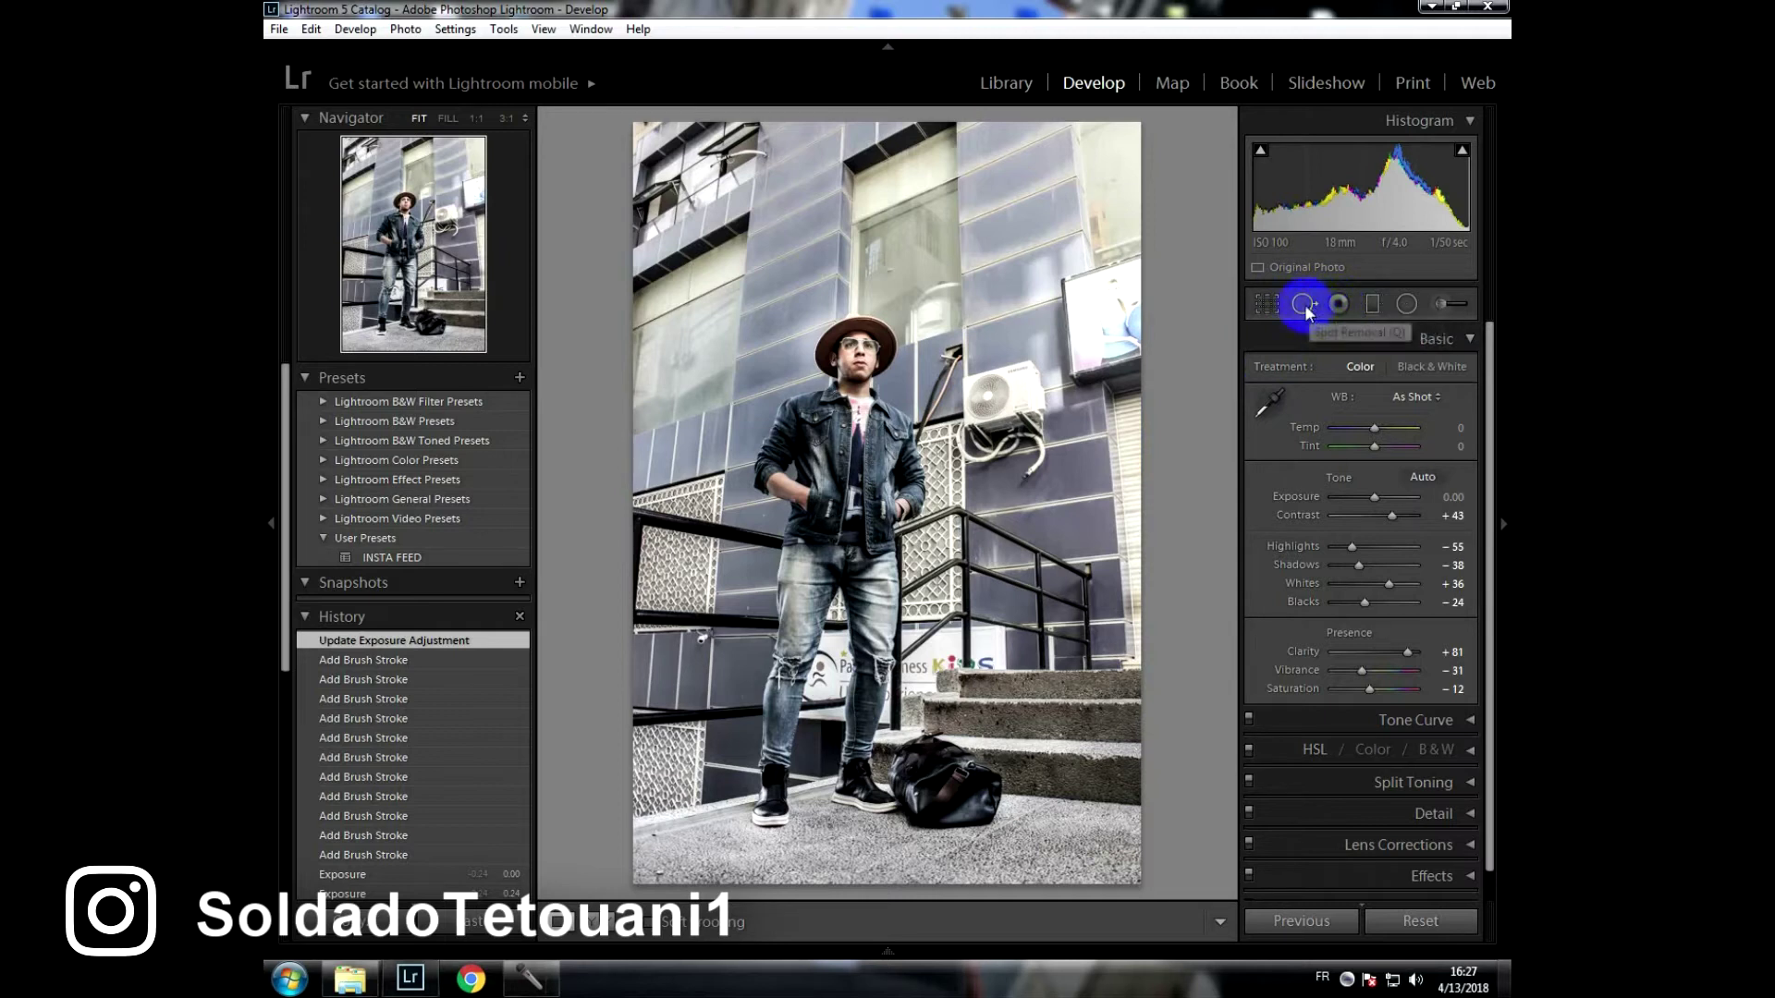
Zoom to 1:1 on the lower-left pavement near the photo's bottom-left corner.
left_click(1303, 305)
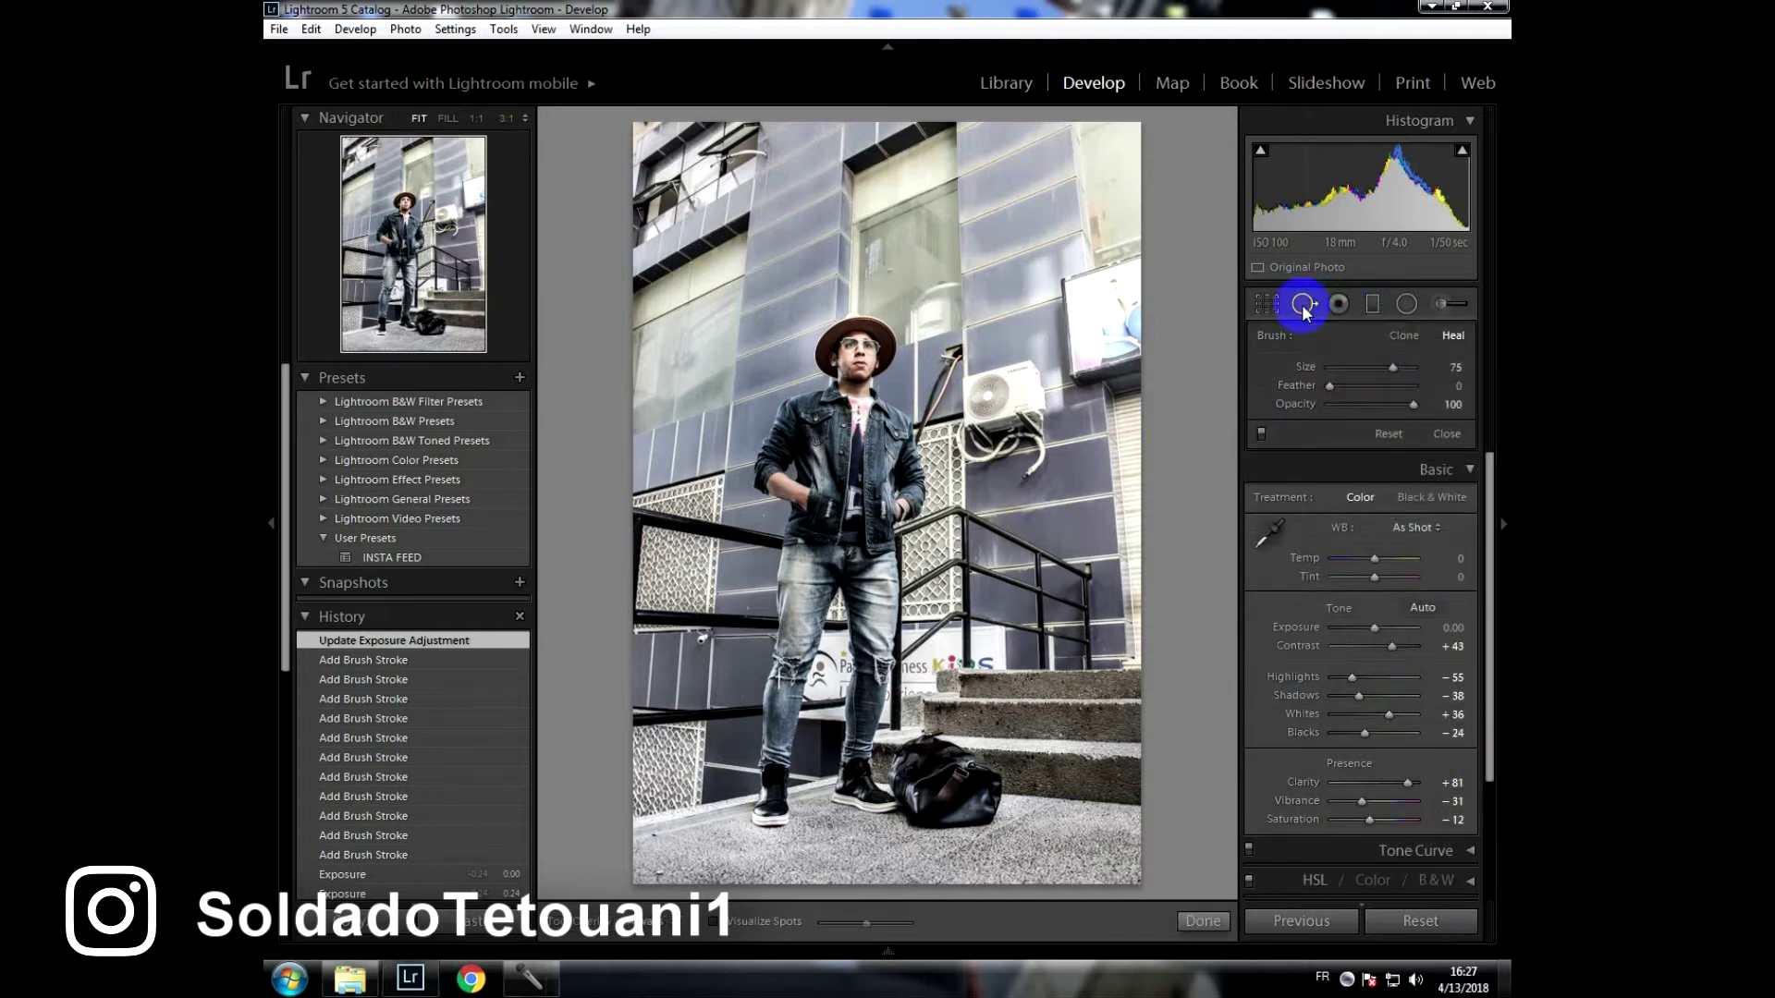
left_click(1316, 308)
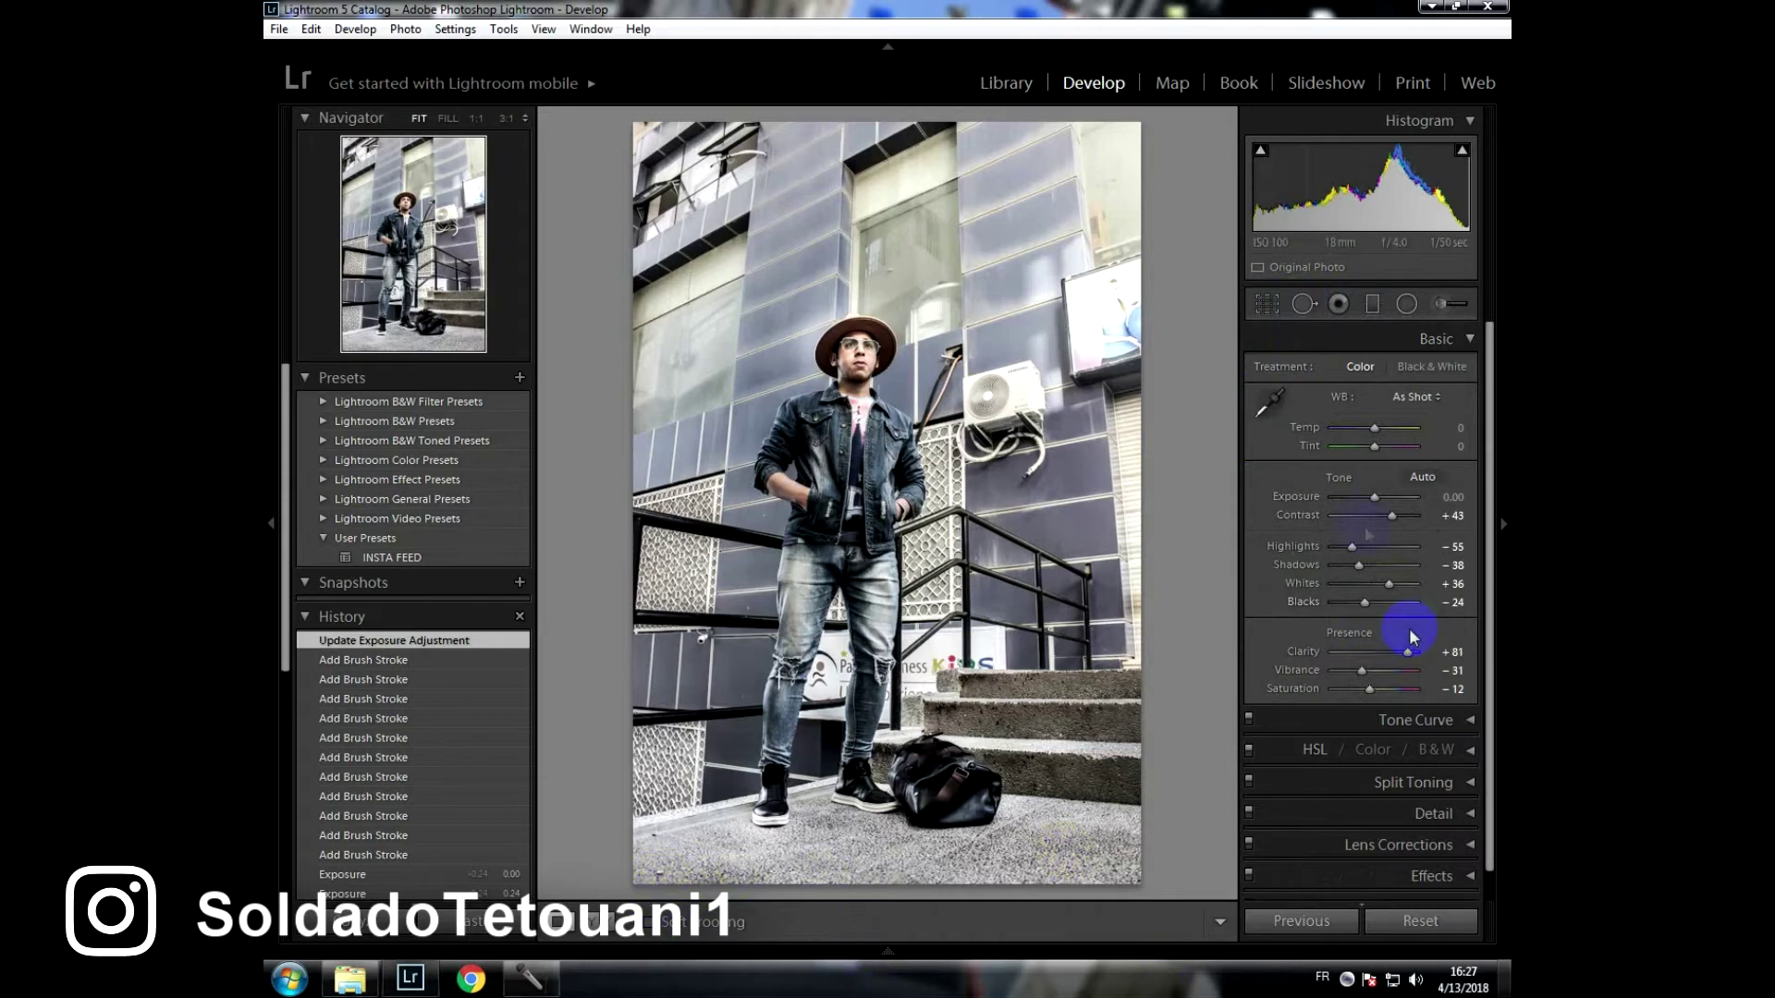
left_click(1266, 303)
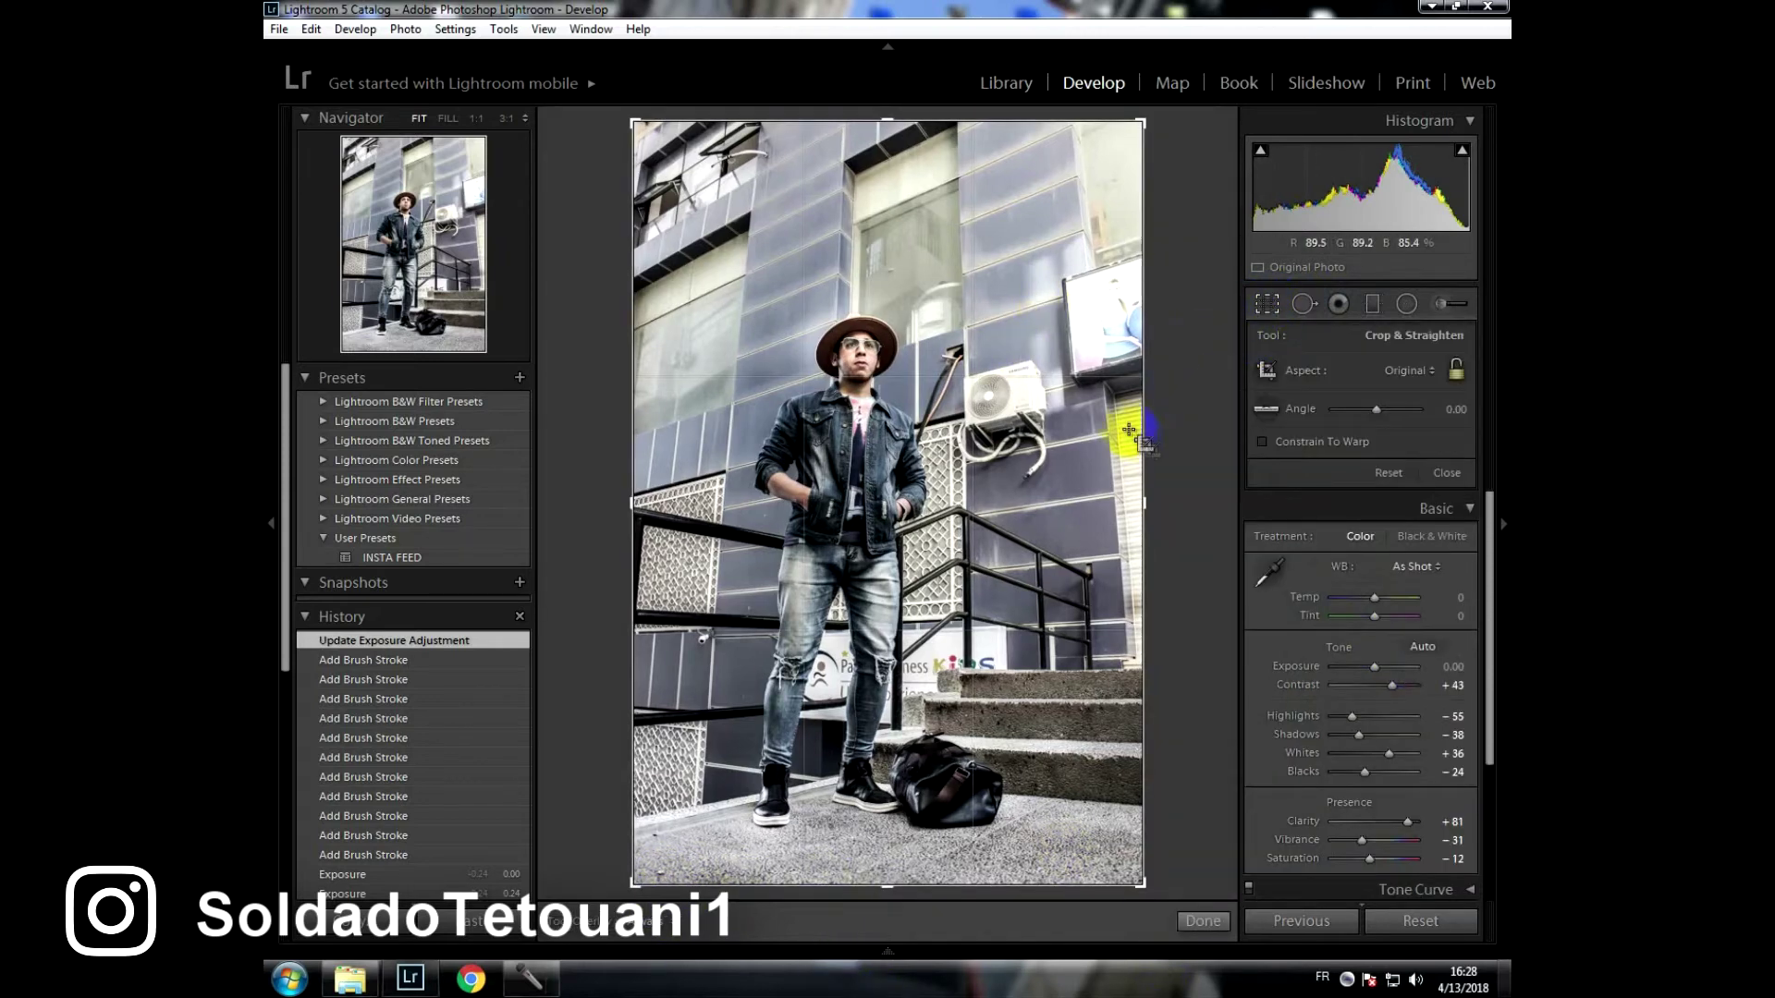
left_click(1266, 303)
left_click(708, 819)
mouse_move(709, 823)
left_mouse_down()
mouse_move(872, 424)
mouse_move(900, 443)
mouse_move(959, 364)
left_mouse_up()
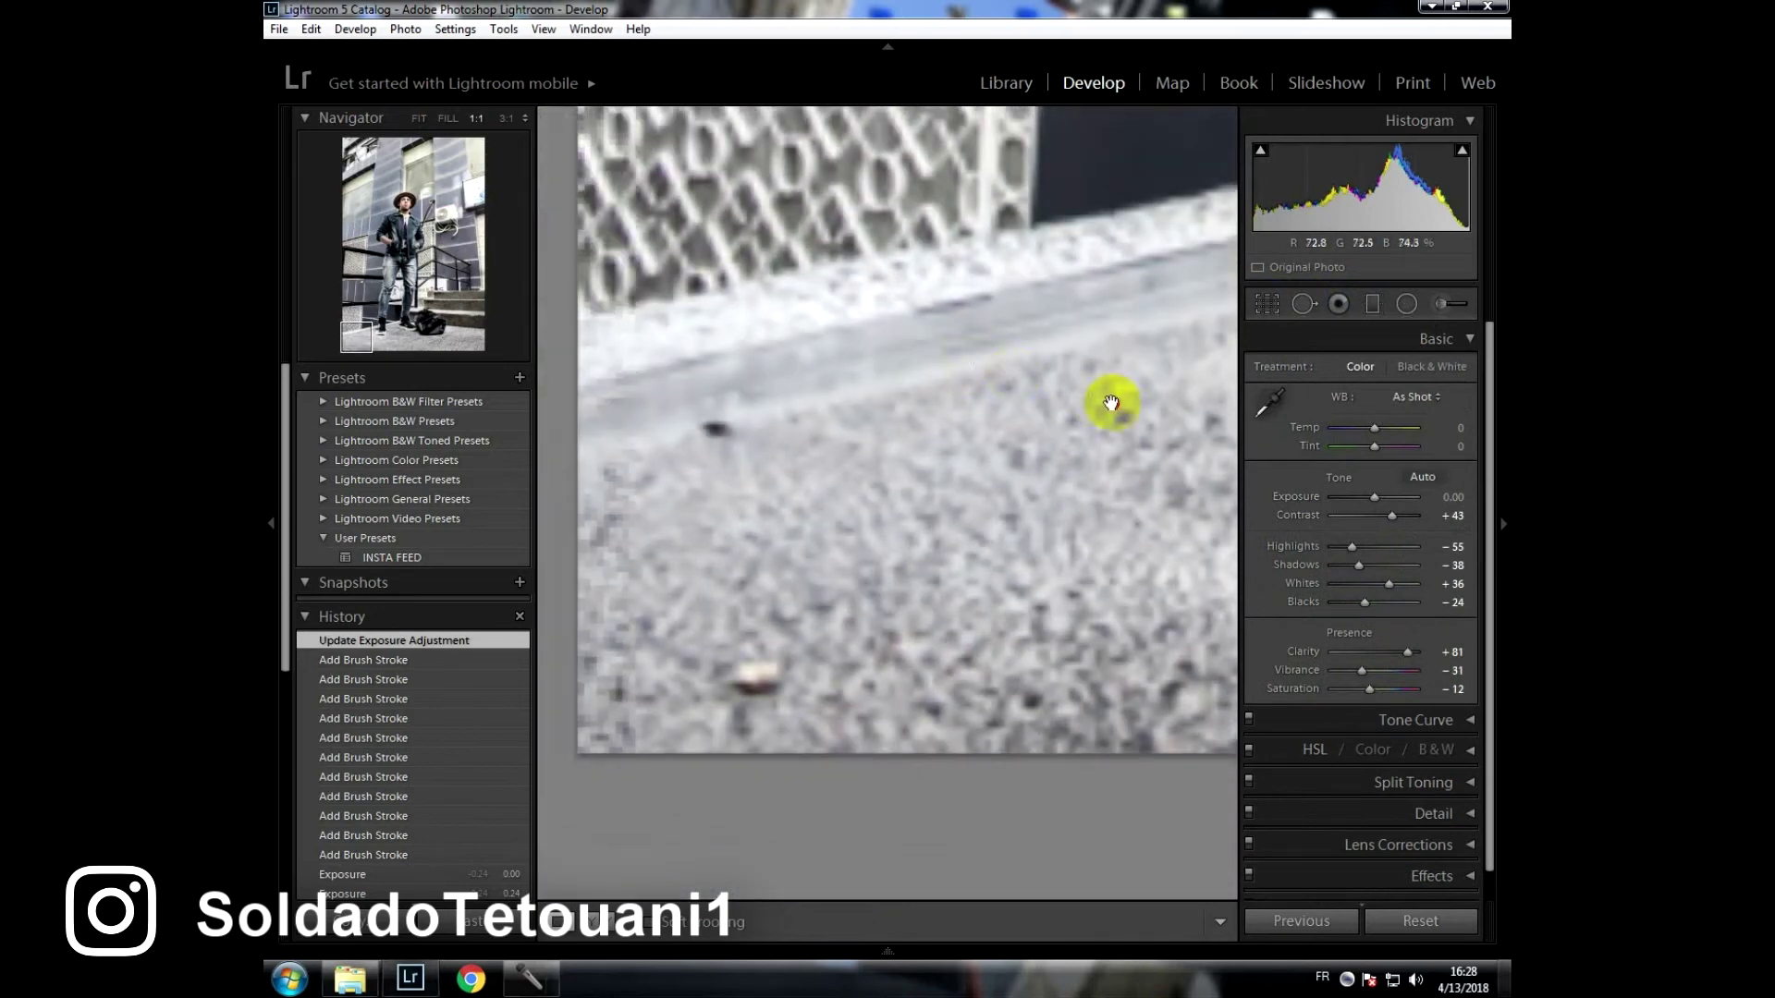
left_click_drag(1110, 403, 867, 579)
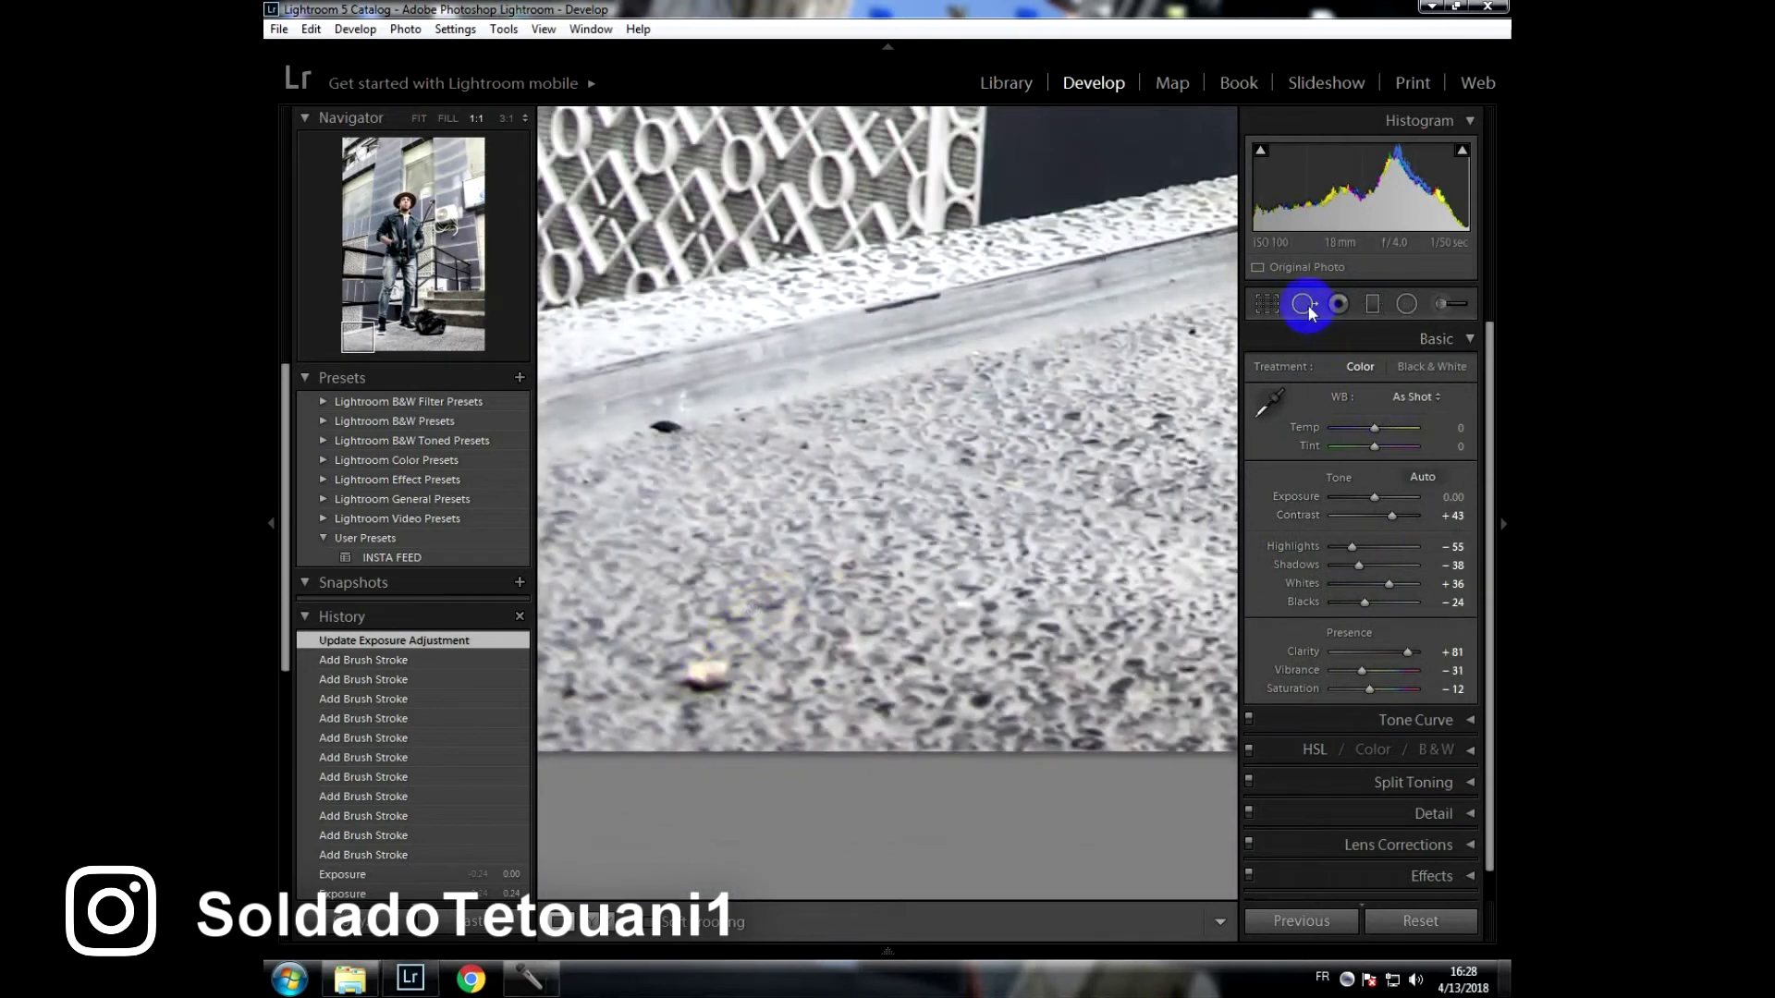
Heal four specks on the pavement and near the curb with Spot Removal.
left_click(1303, 304)
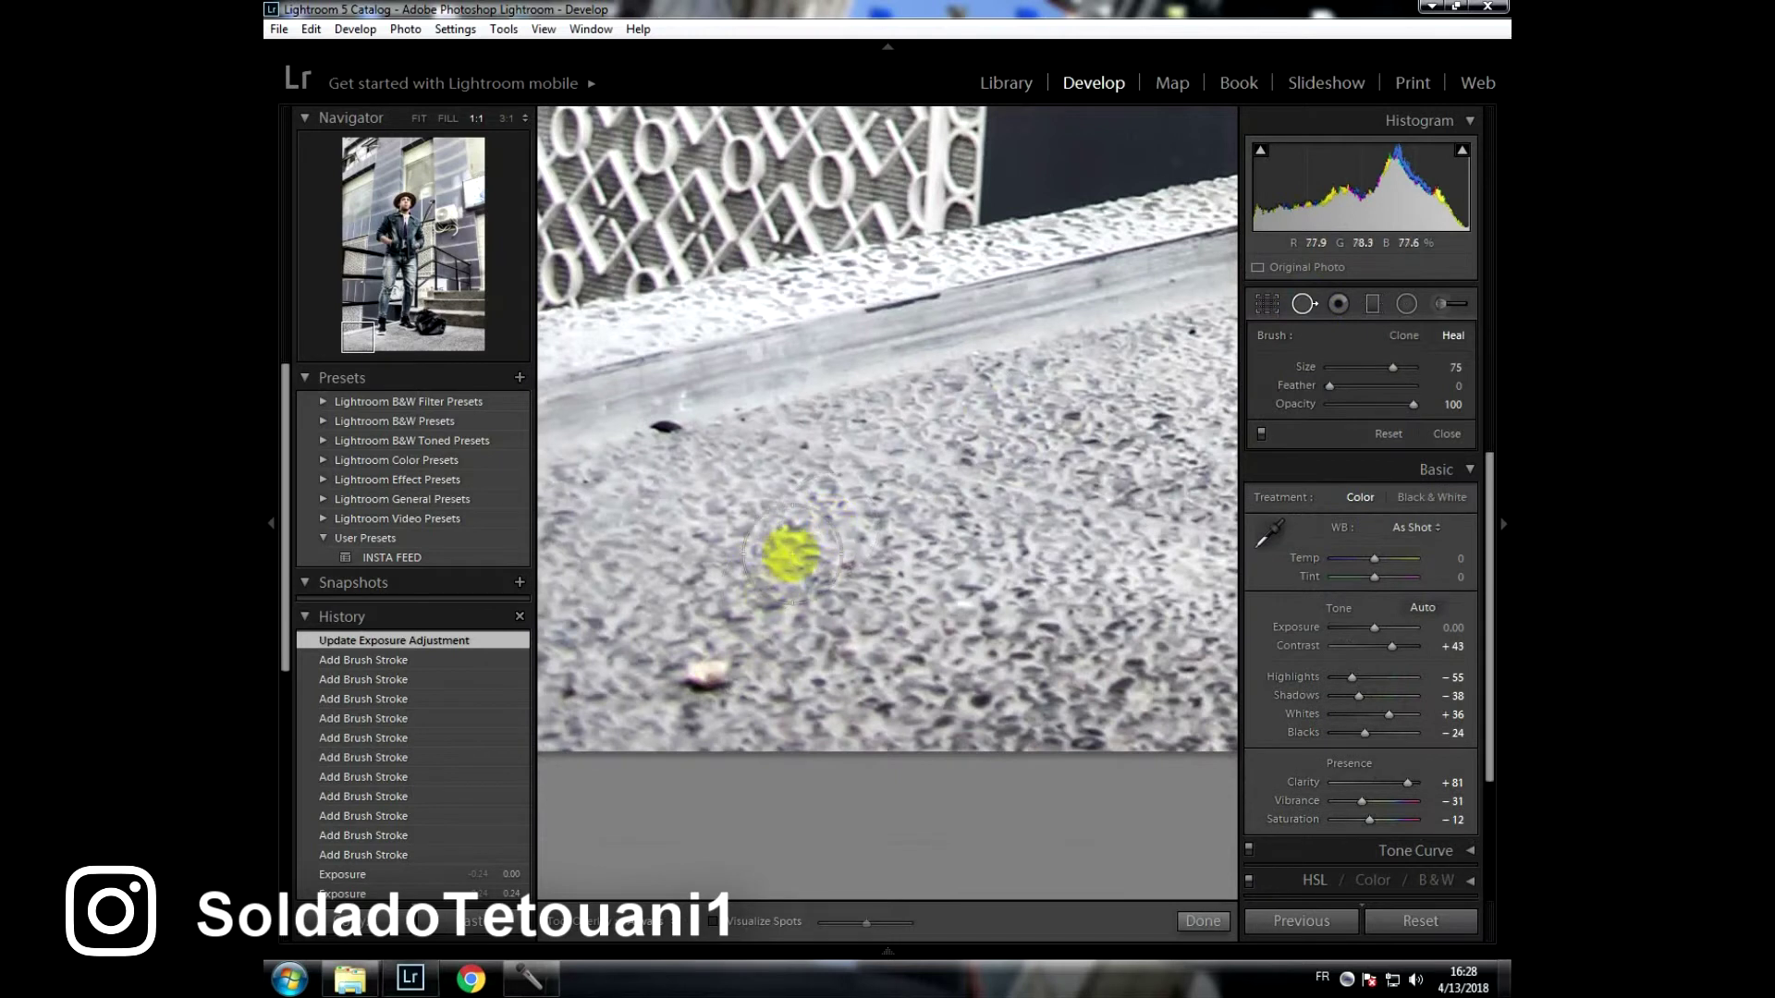
left_click(812, 555)
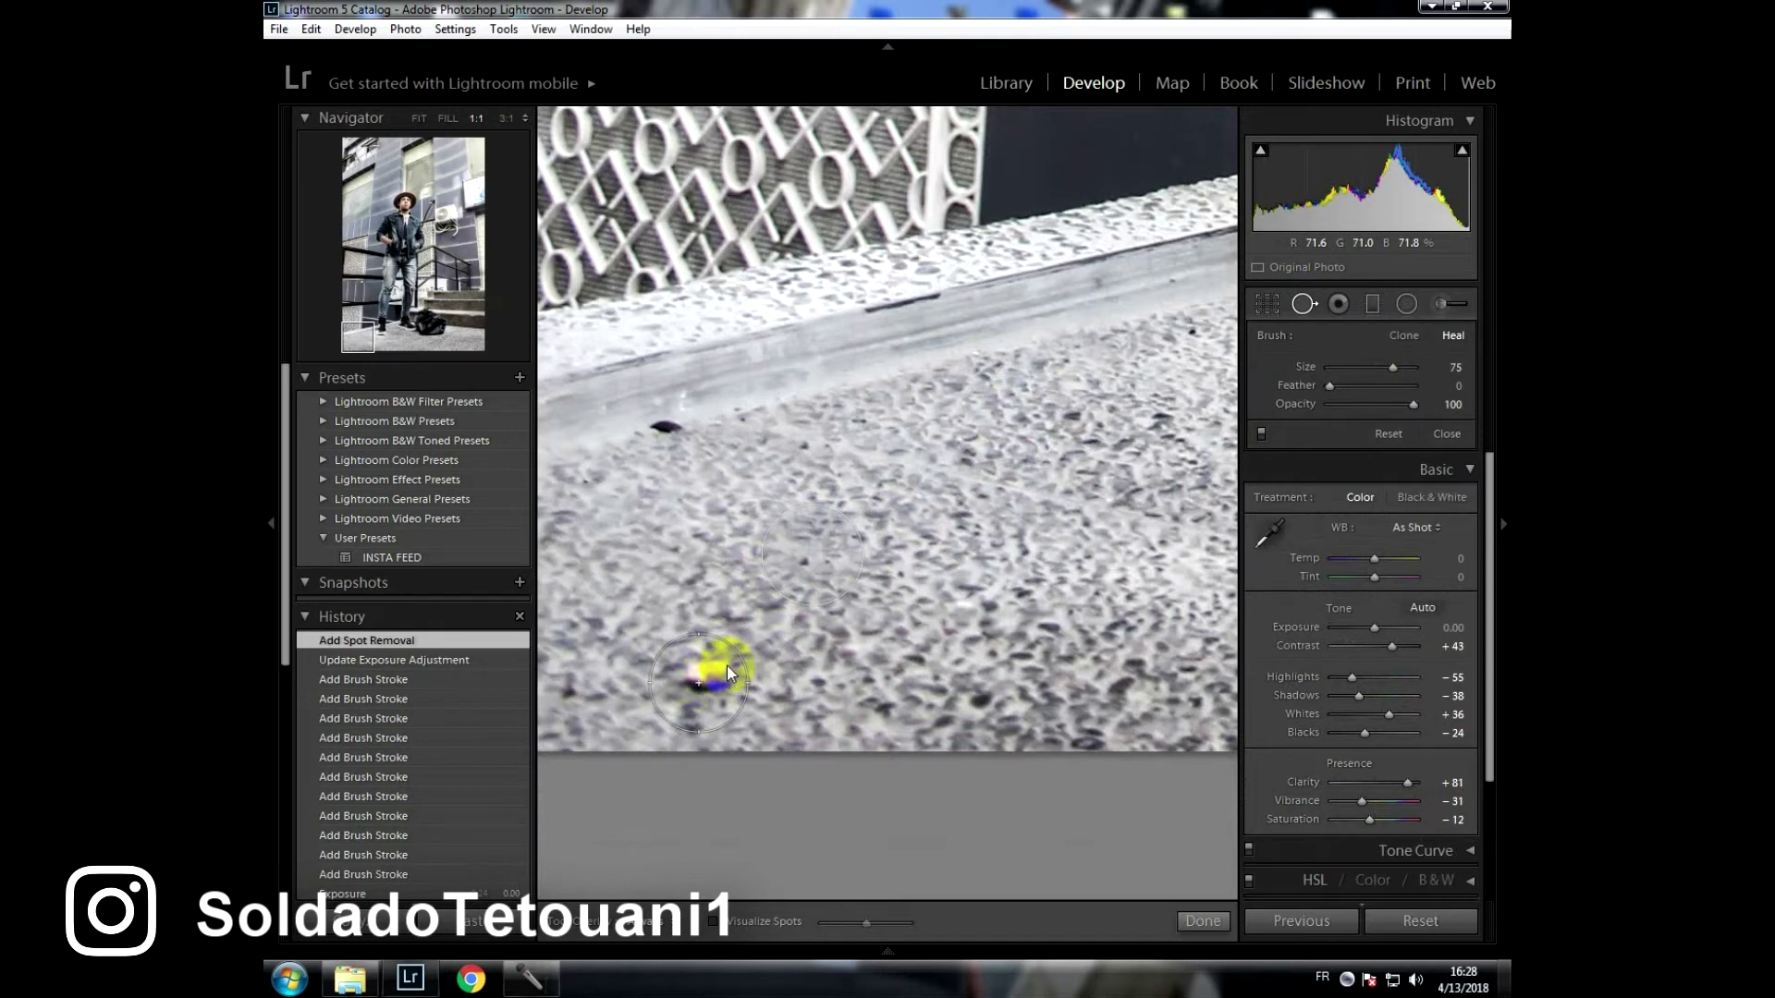
left_click_drag(725, 676, 726, 666)
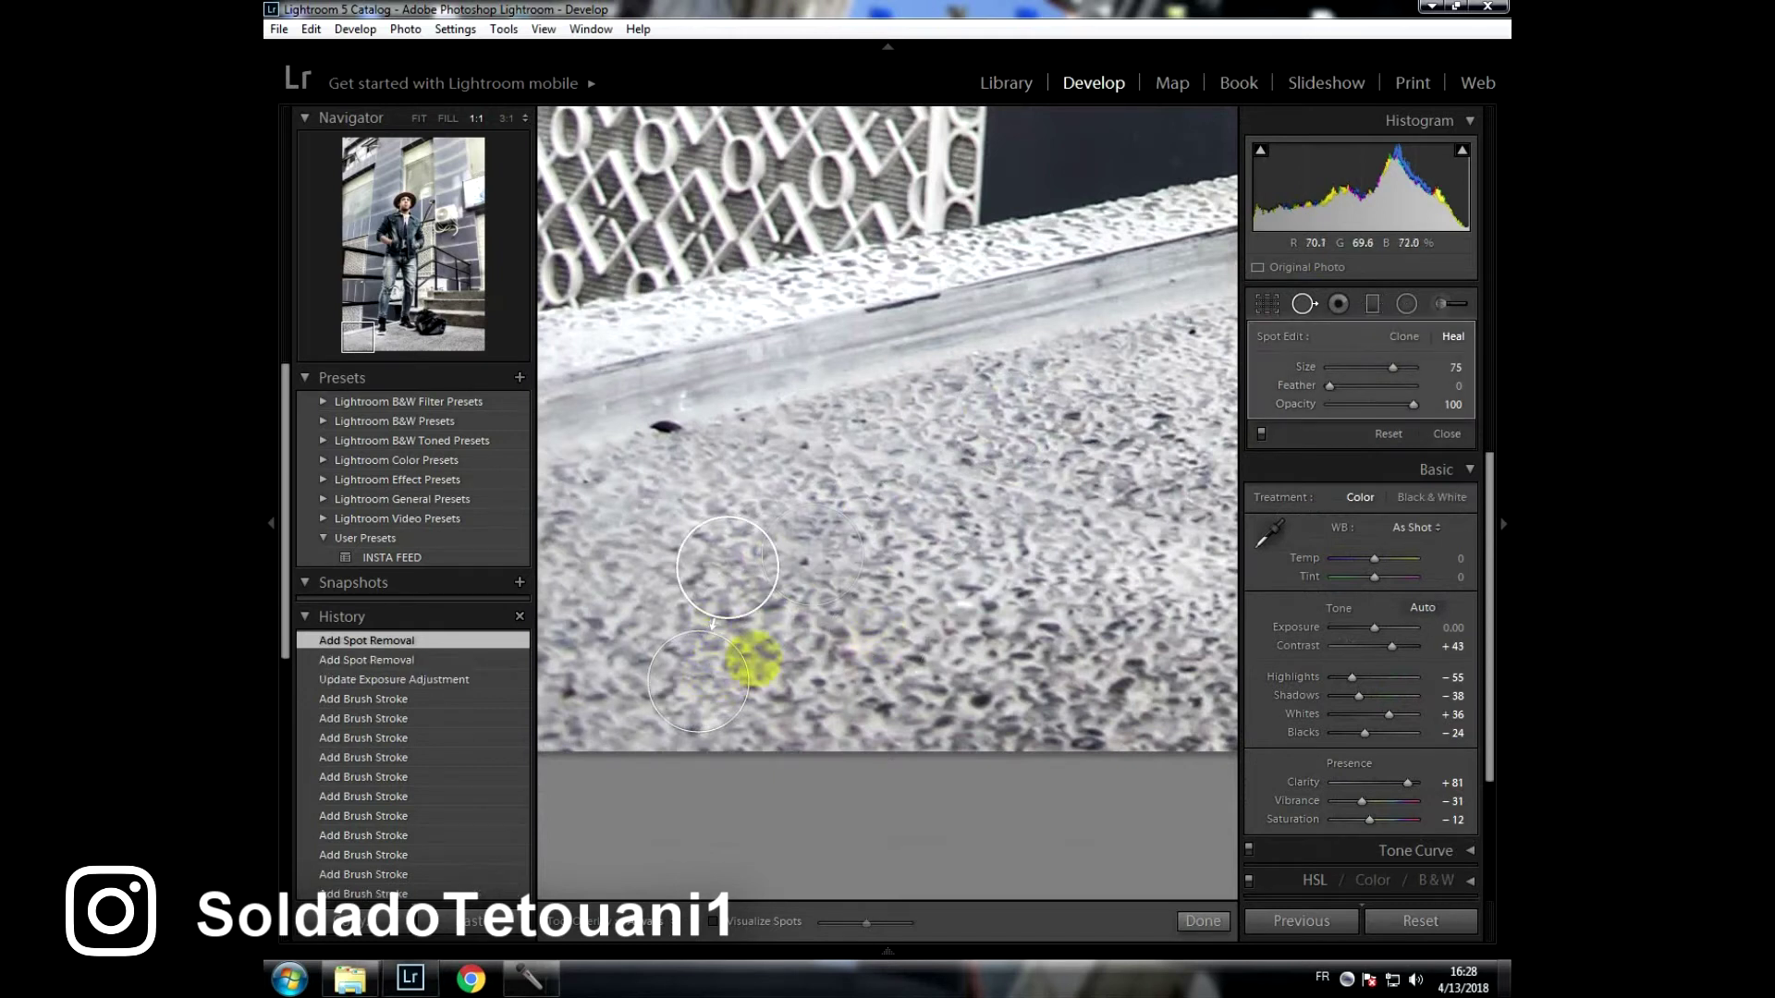
left_click(888, 425)
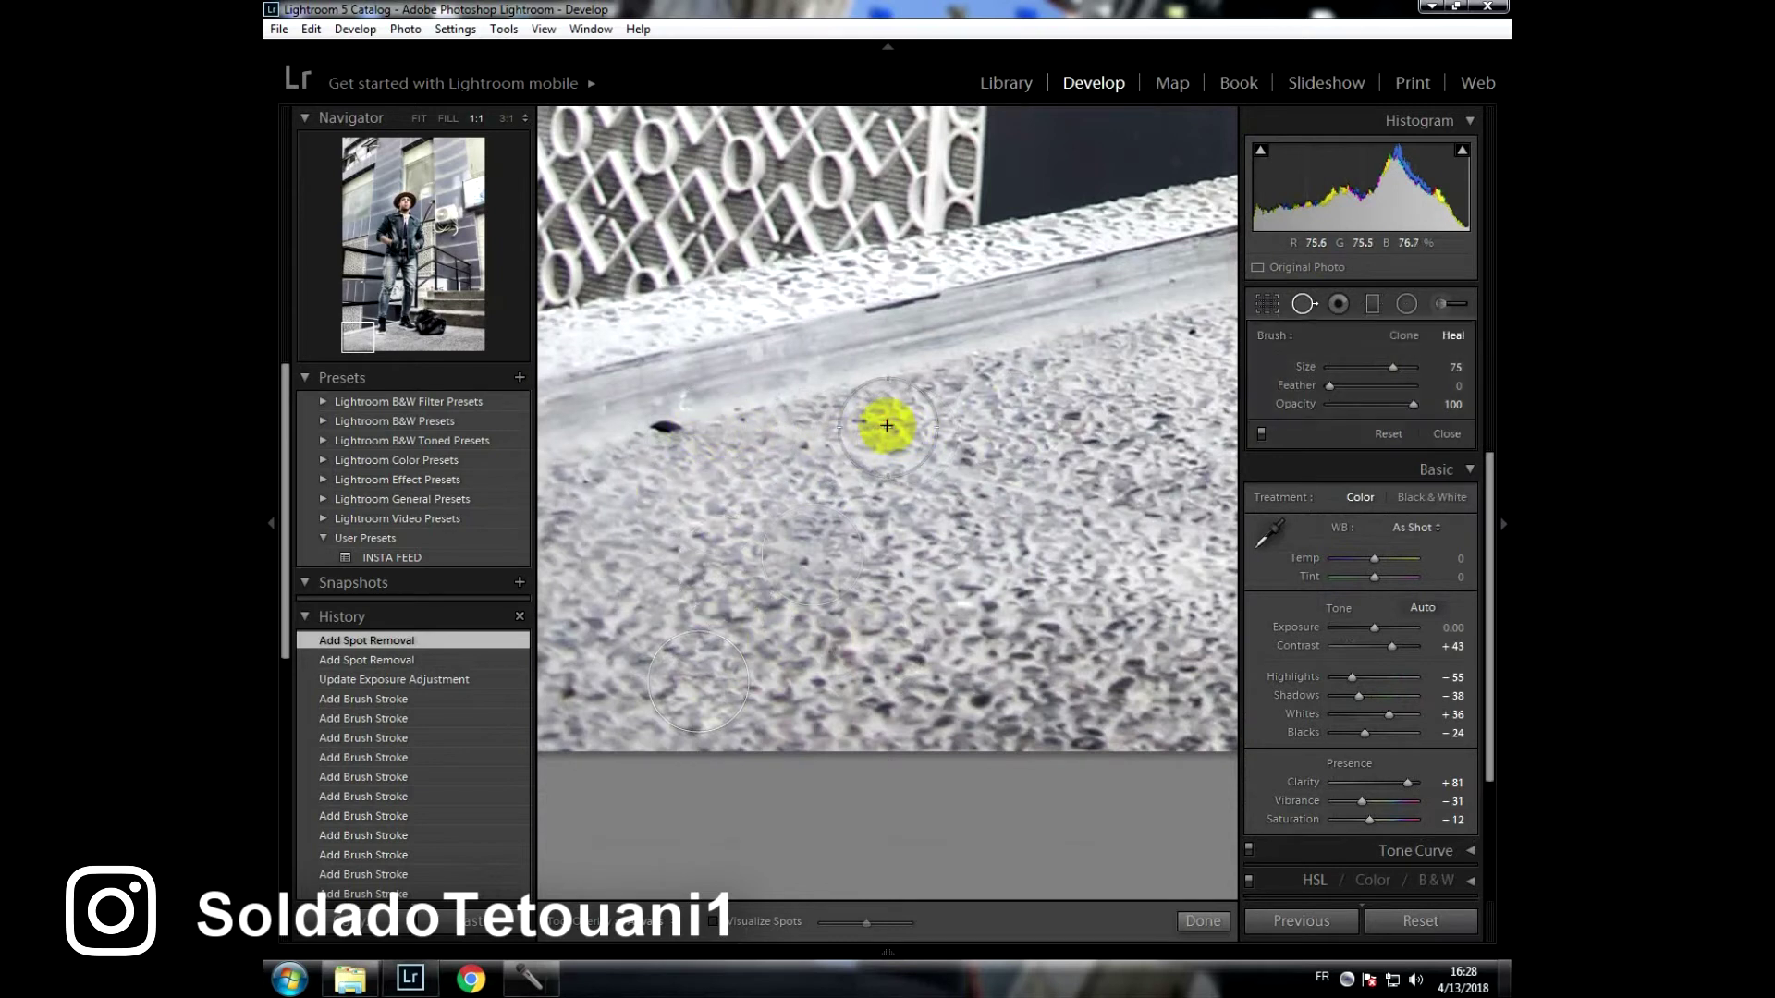
left_click(687, 437)
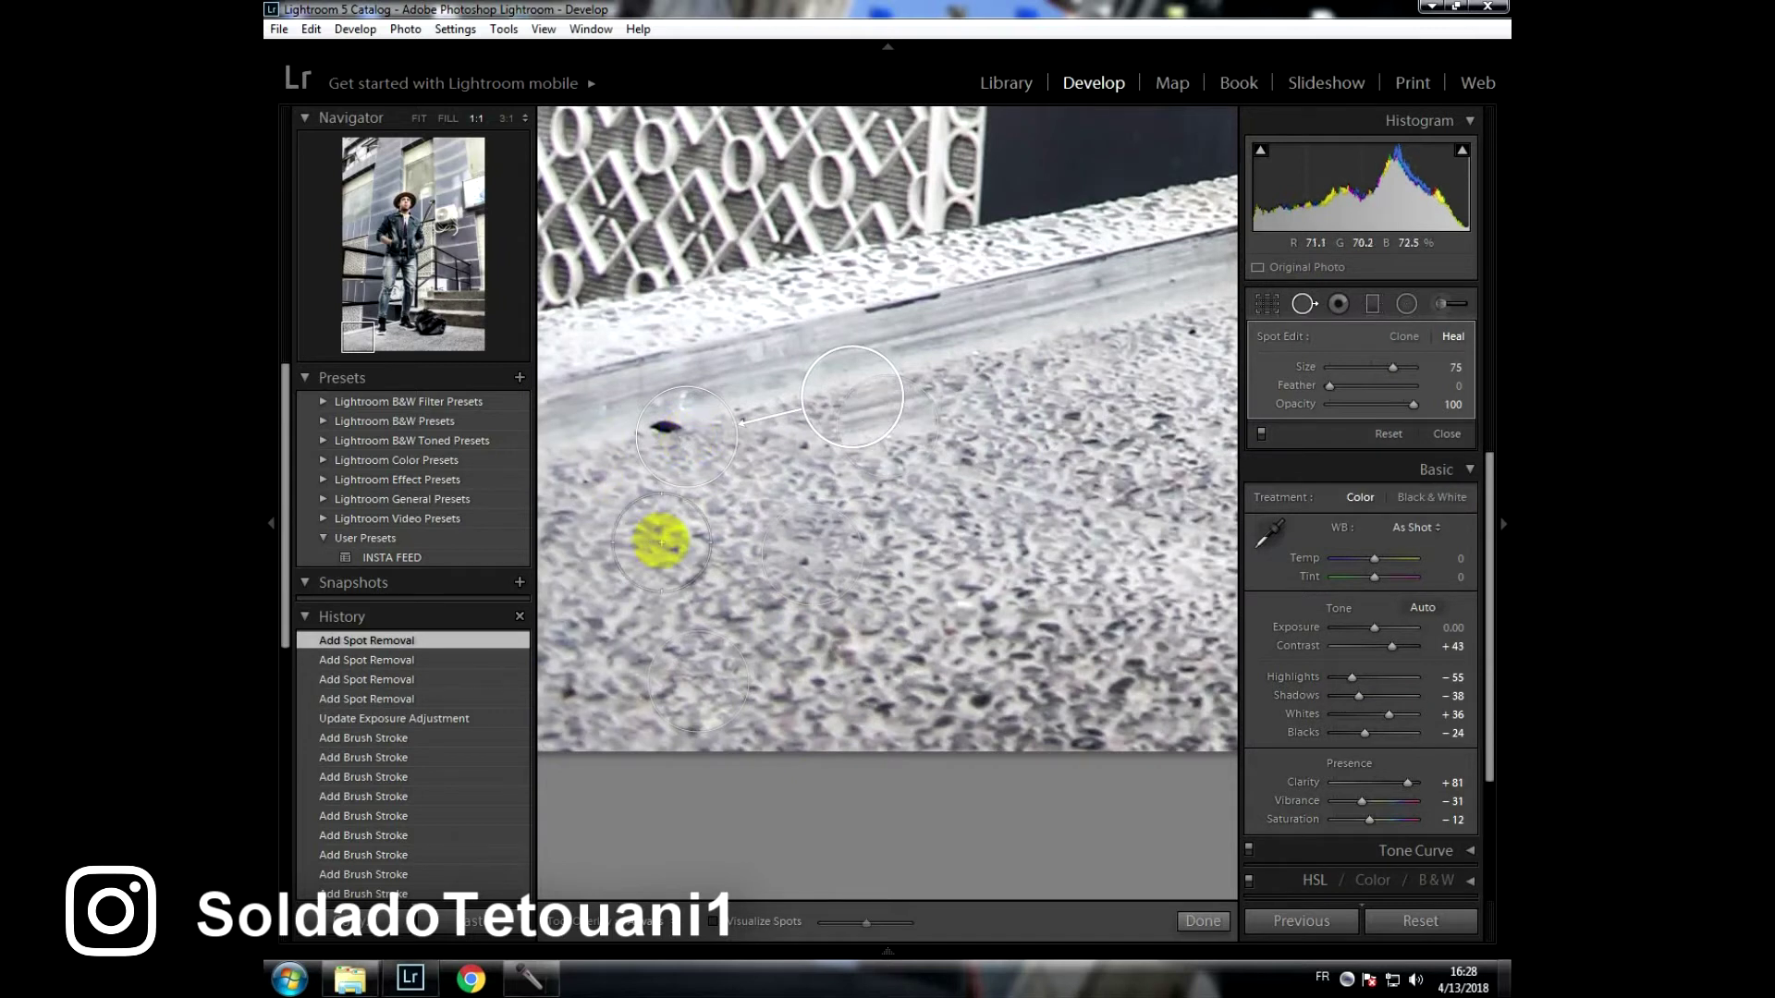
left_click(1268, 314)
left_click(1296, 305)
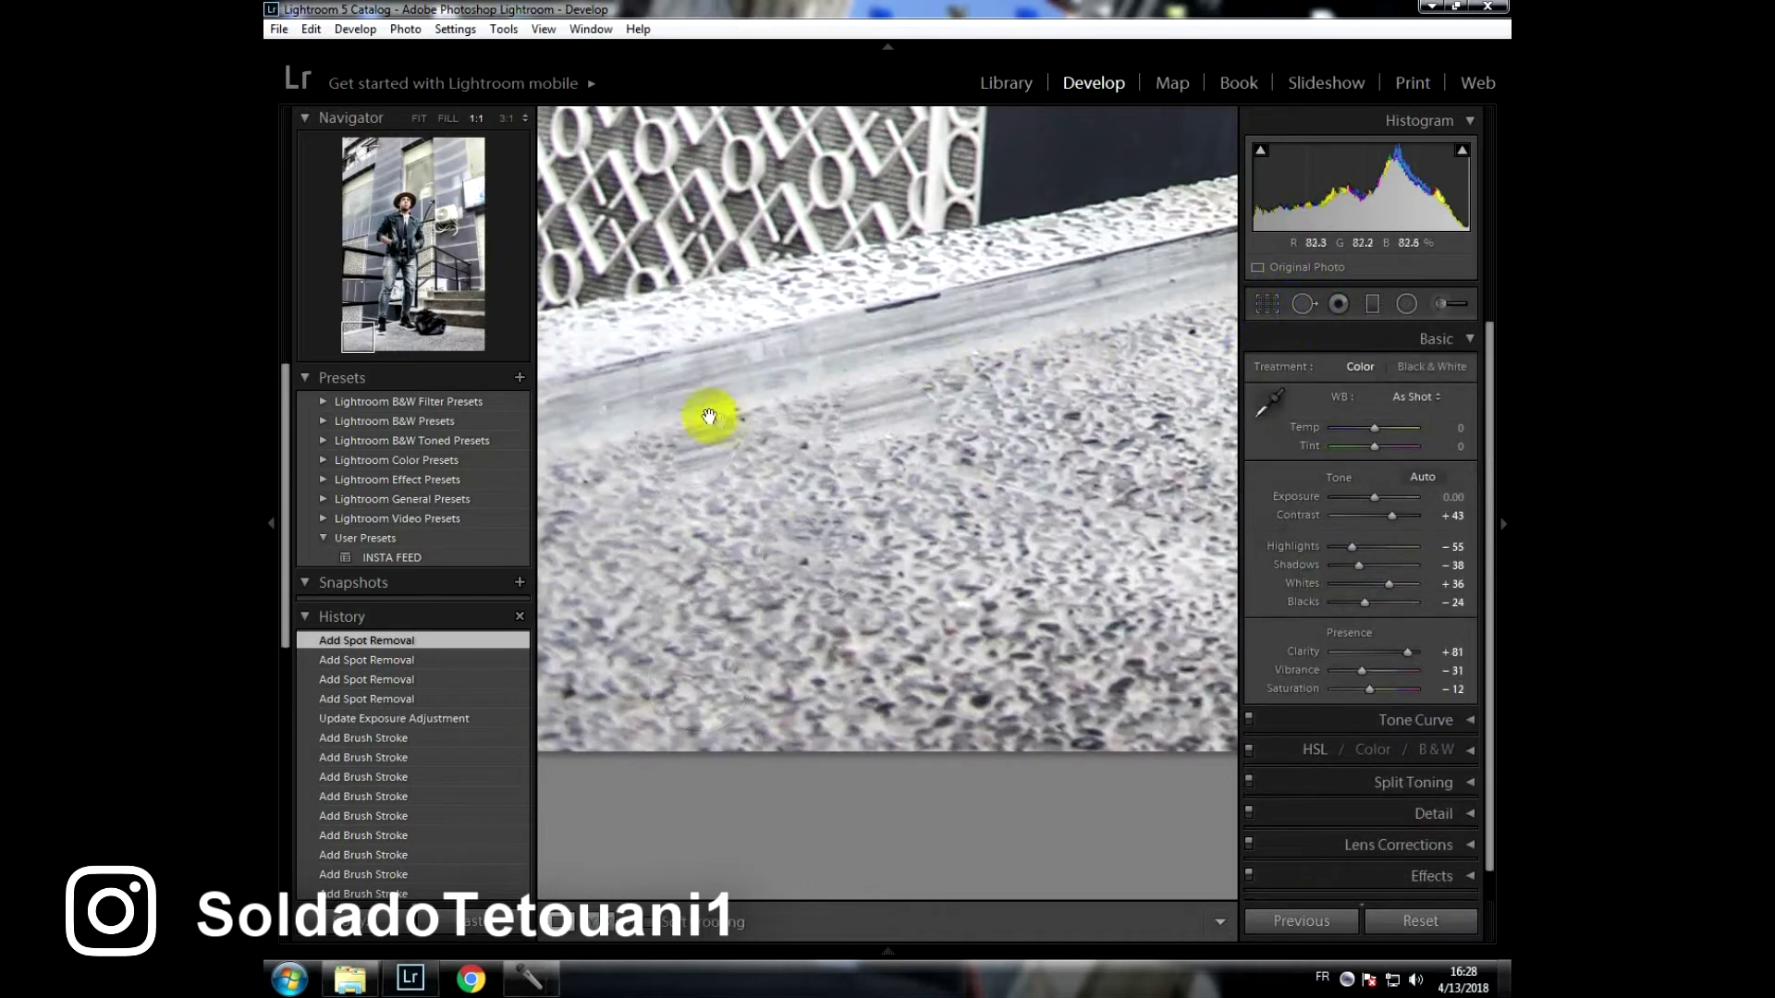
left_click(1280, 317)
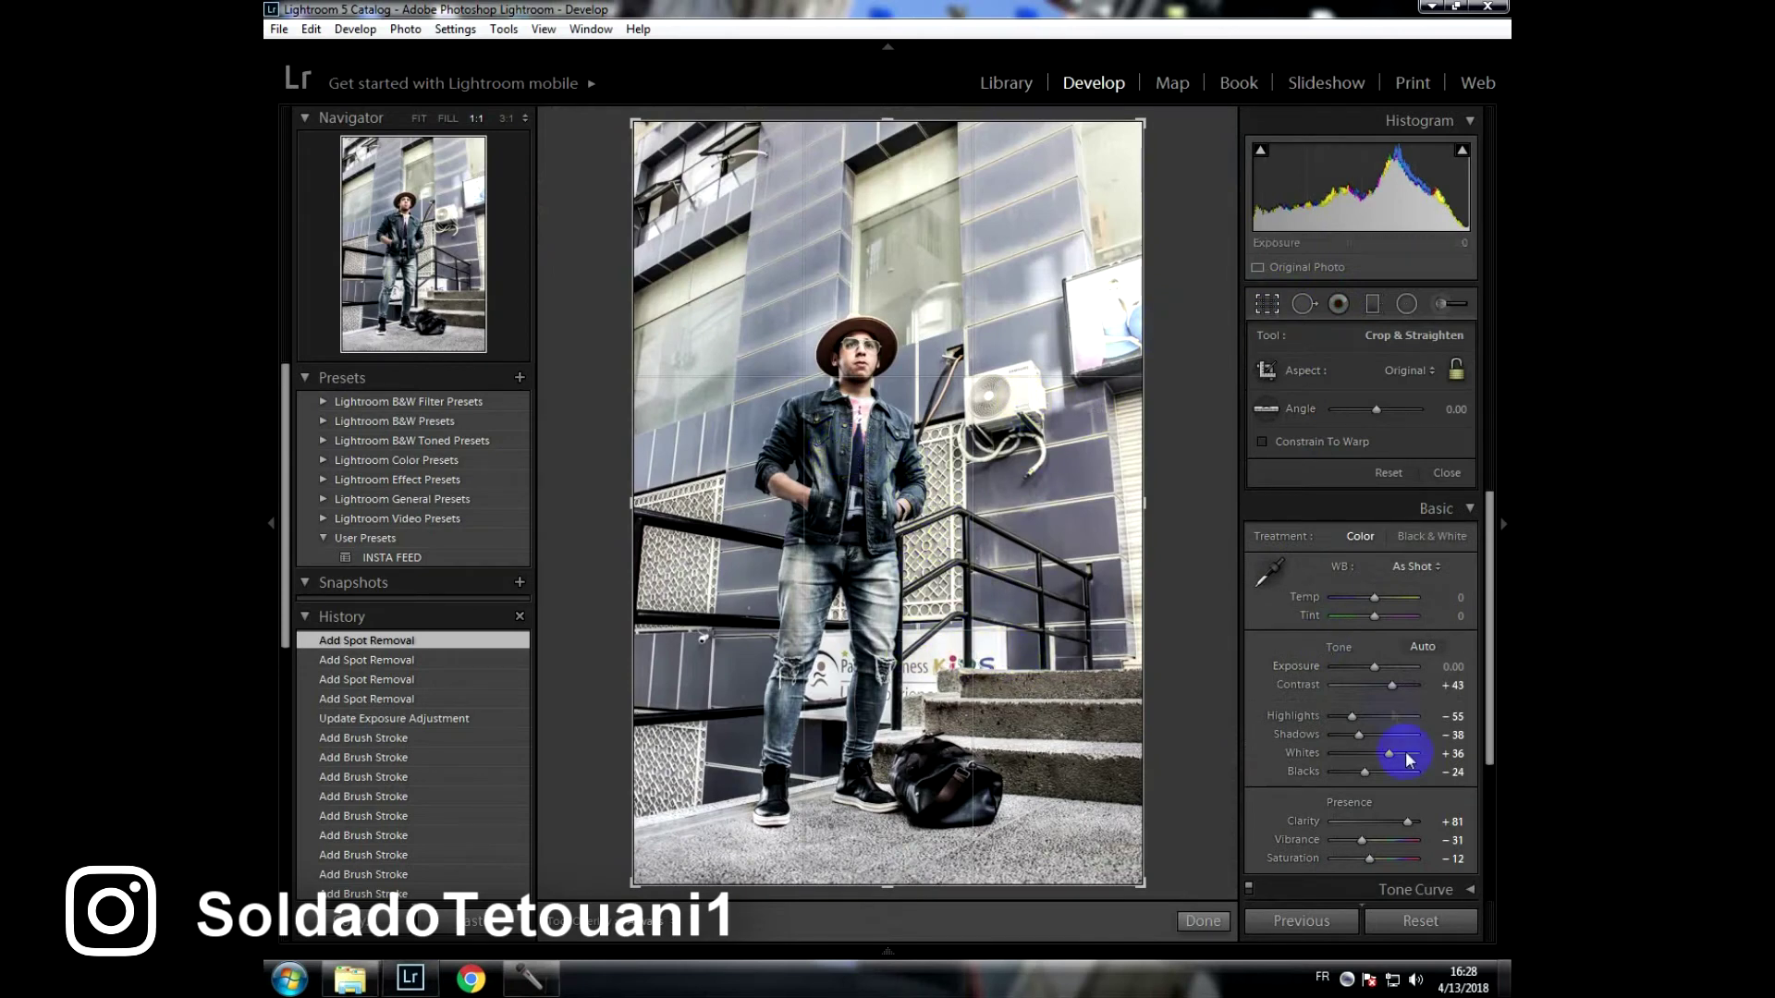
Set the Tone Curve to Darks −11 and Shadows +22, with Highlights and Lights at 0.
scroll(1387, 735, "down", 2)
scroll(1394, 707, "down", 2)
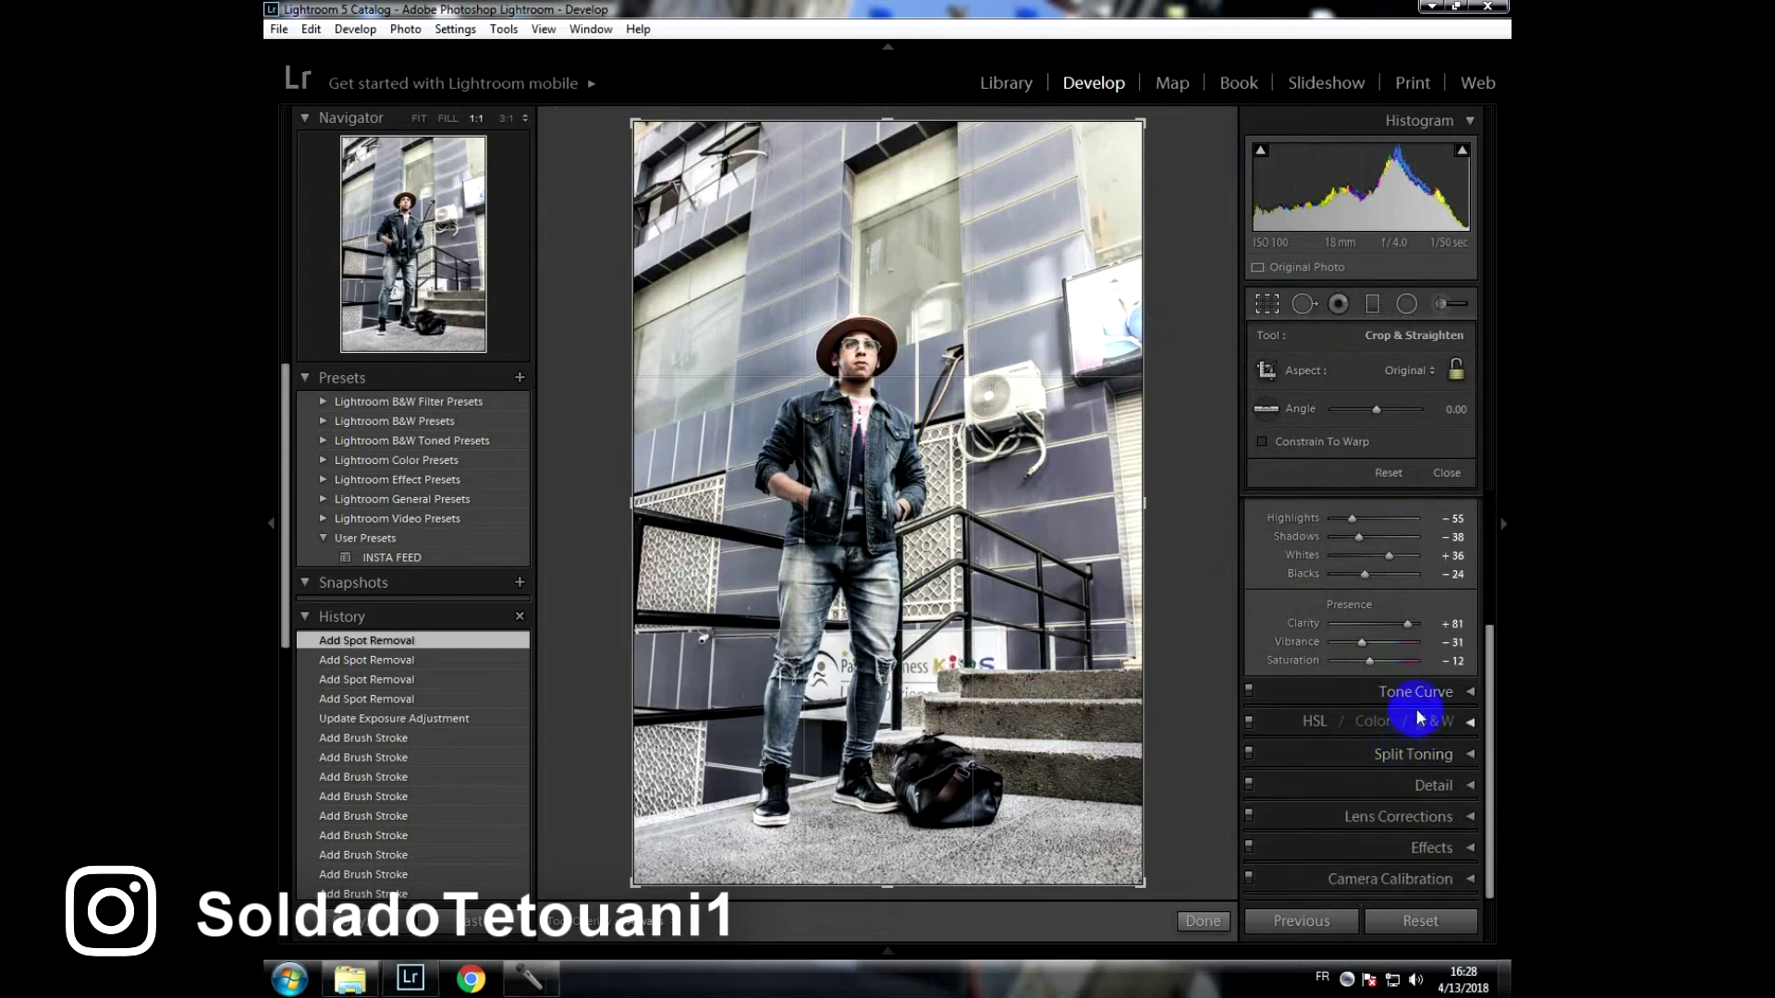
left_click(1423, 697)
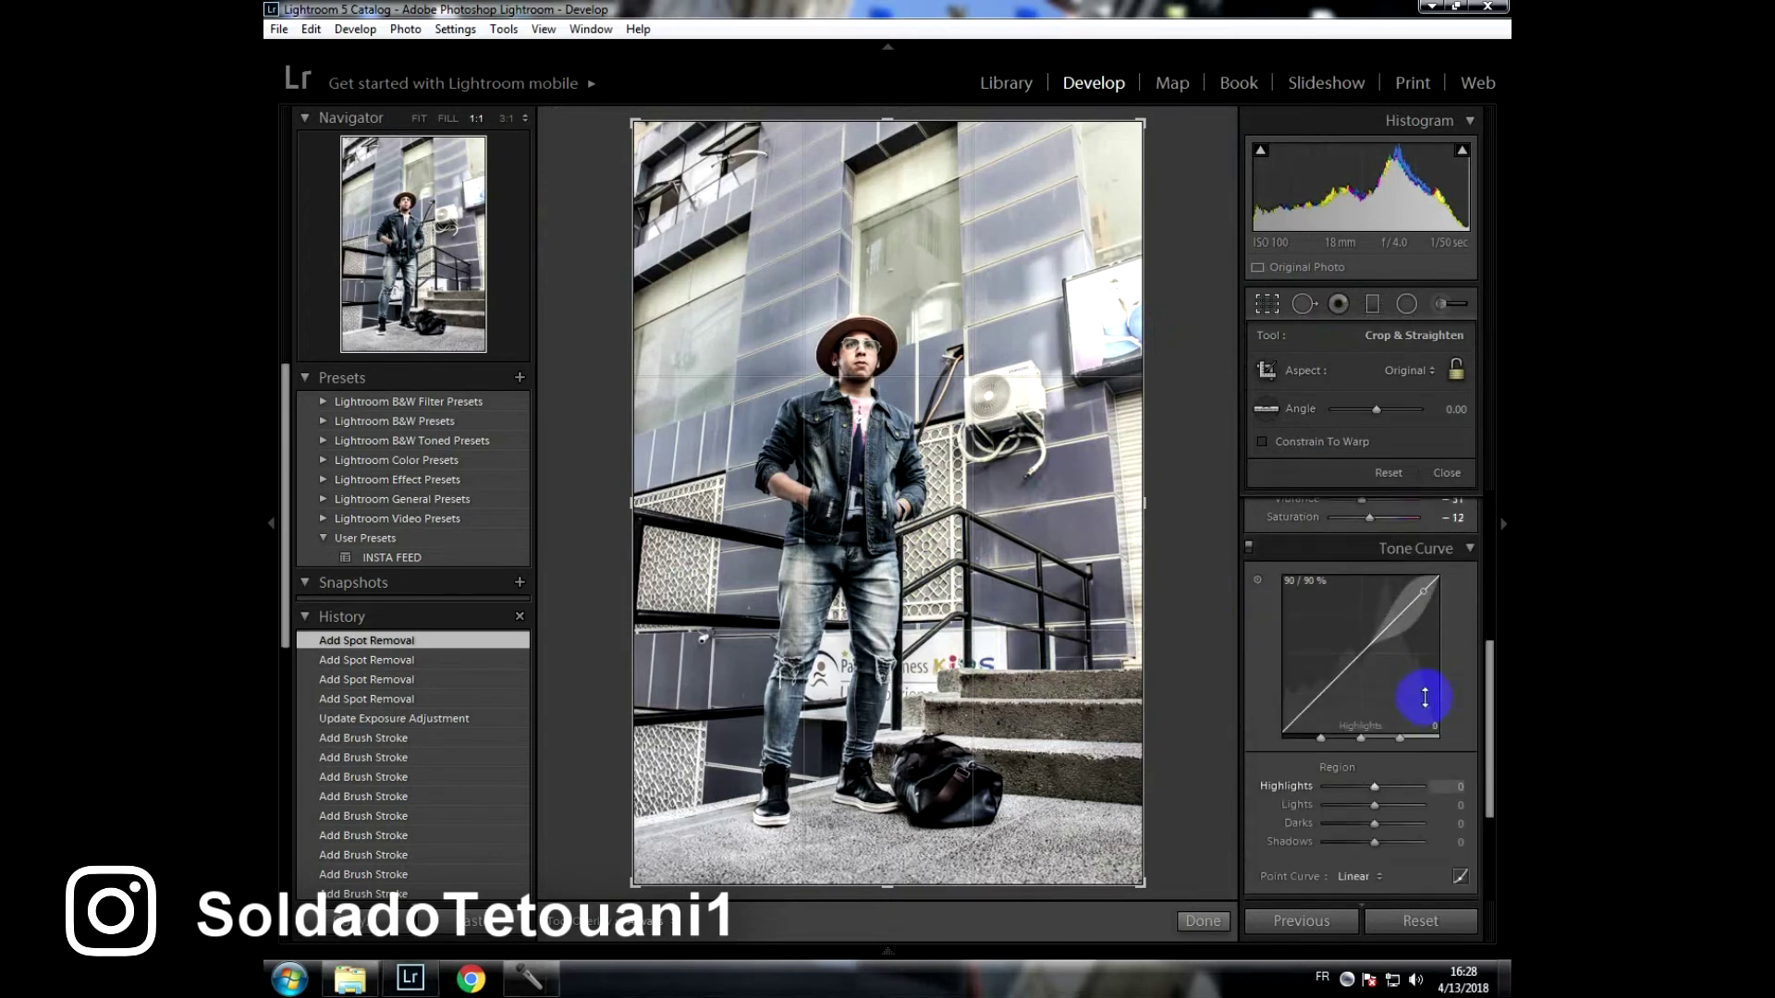
left_click_drag(1375, 786, 1379, 791)
double_click(1380, 791)
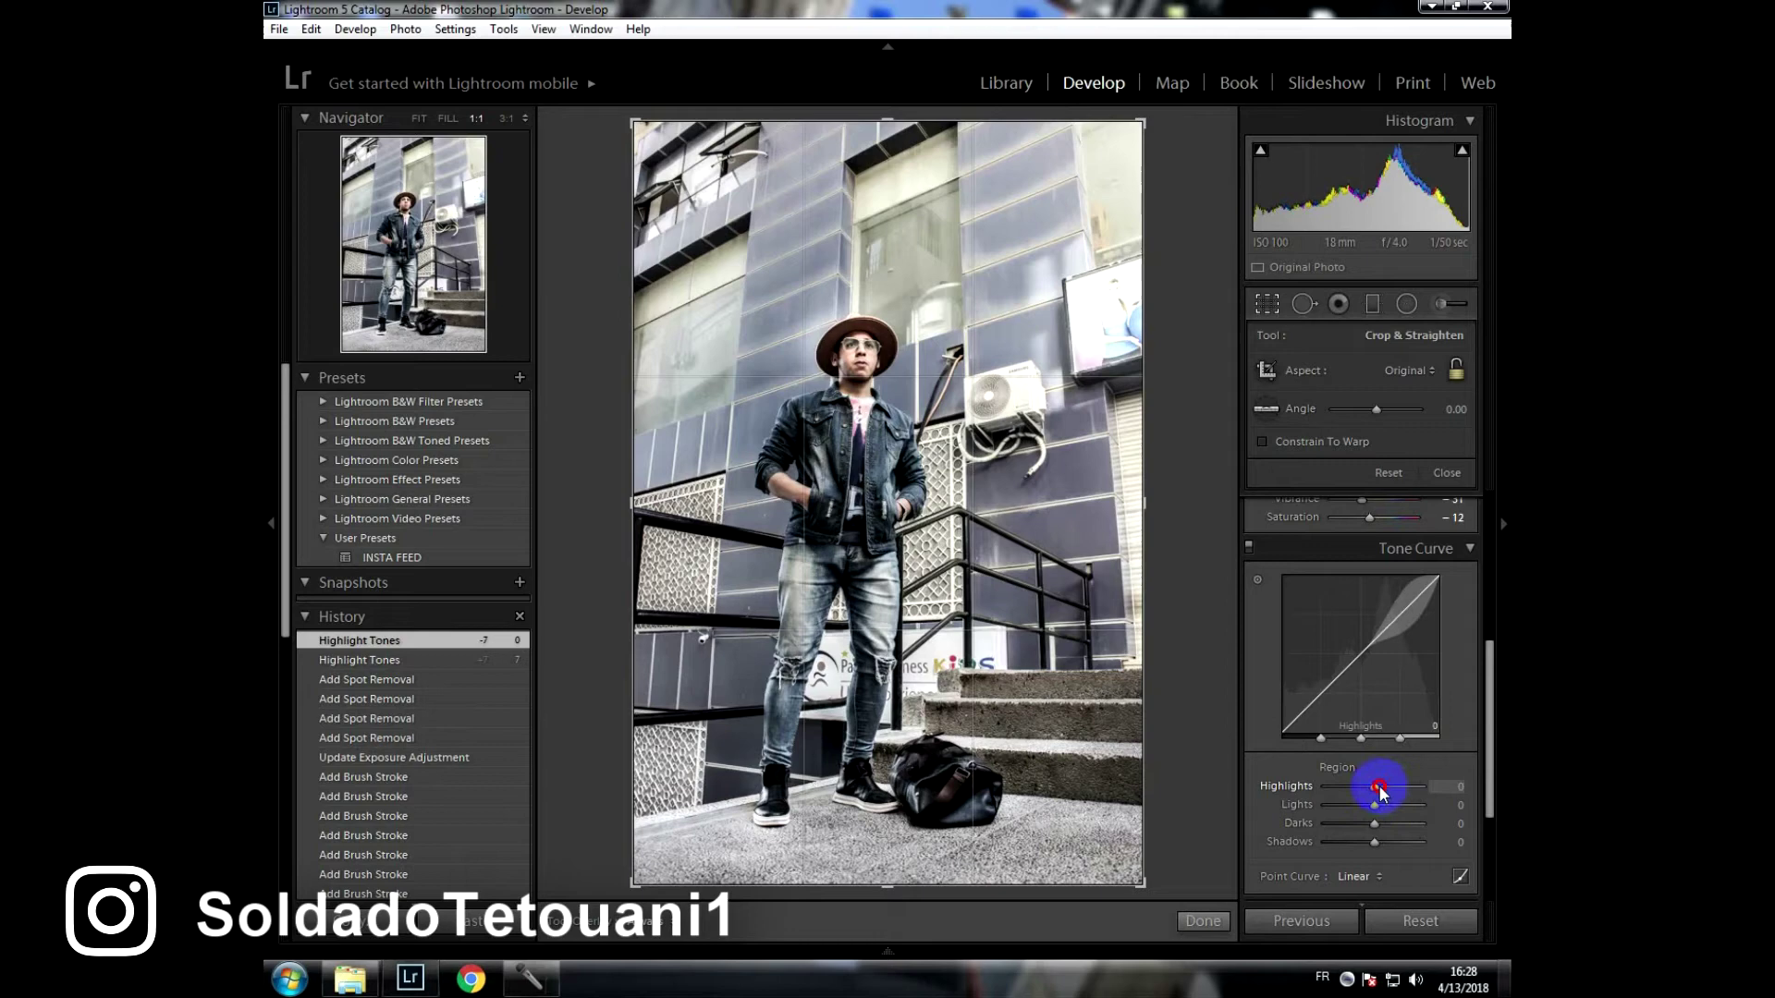
left_click_drag(1379, 792, 1383, 793)
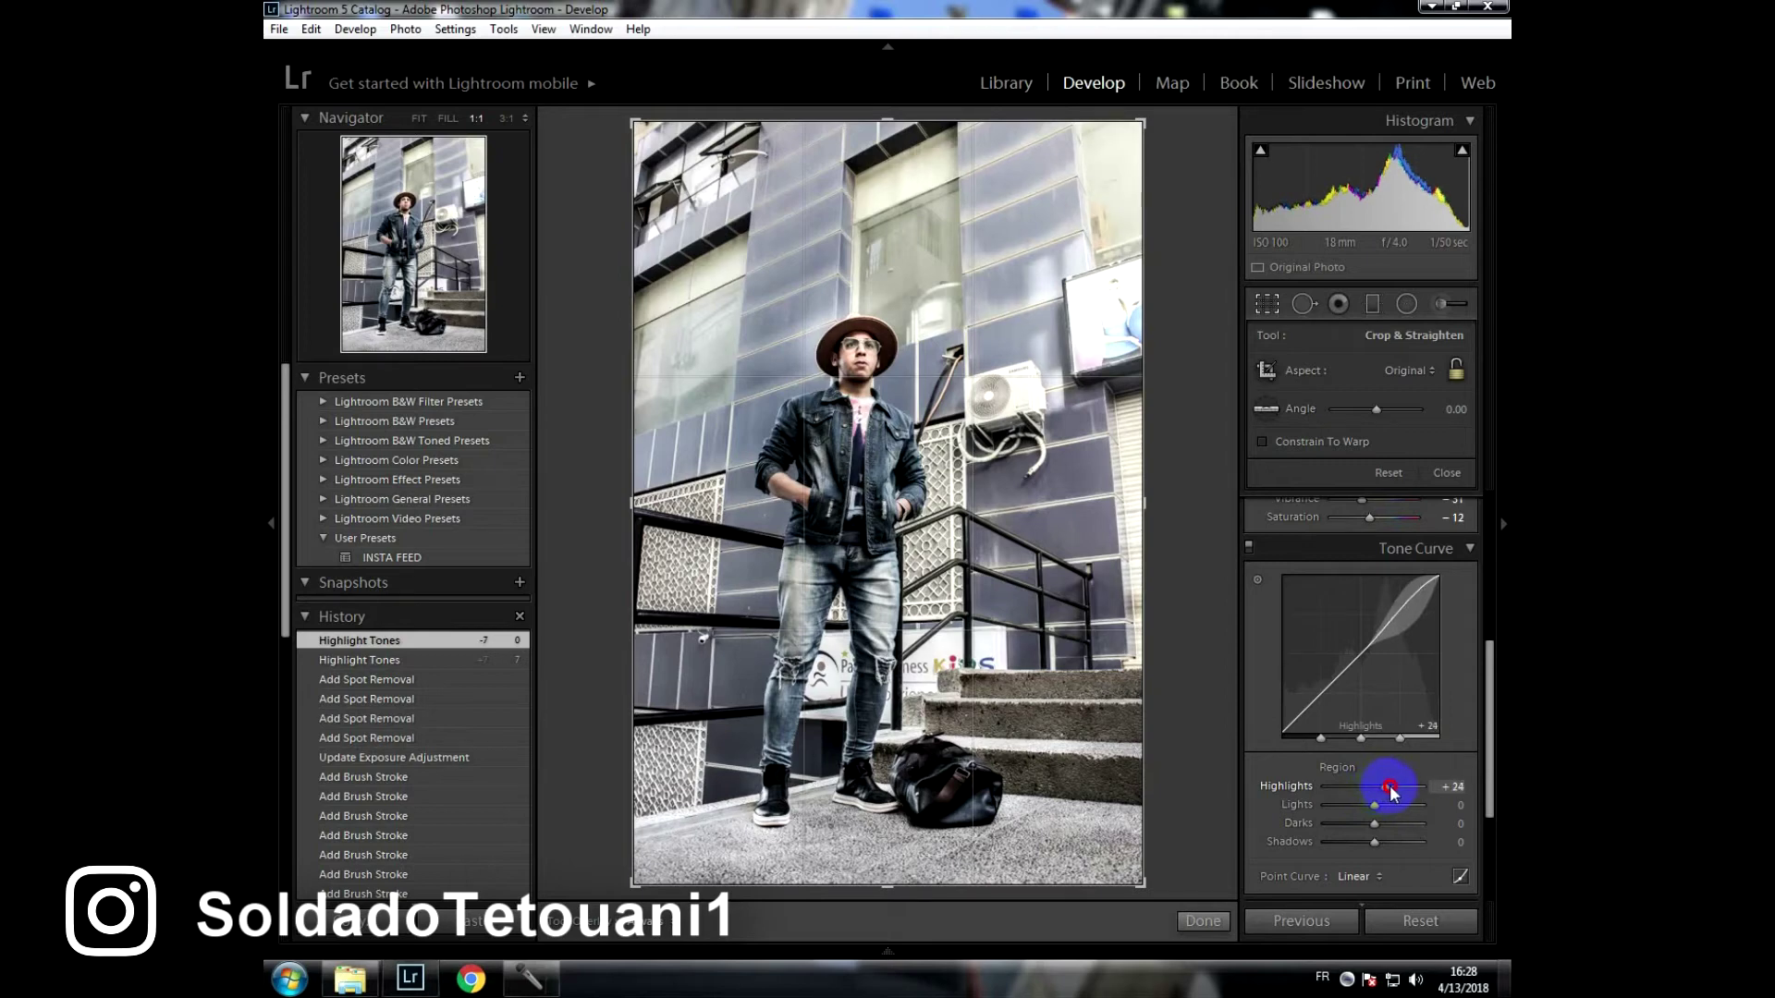
double_click(1389, 785)
left_click_drag(1378, 804, 1365, 826)
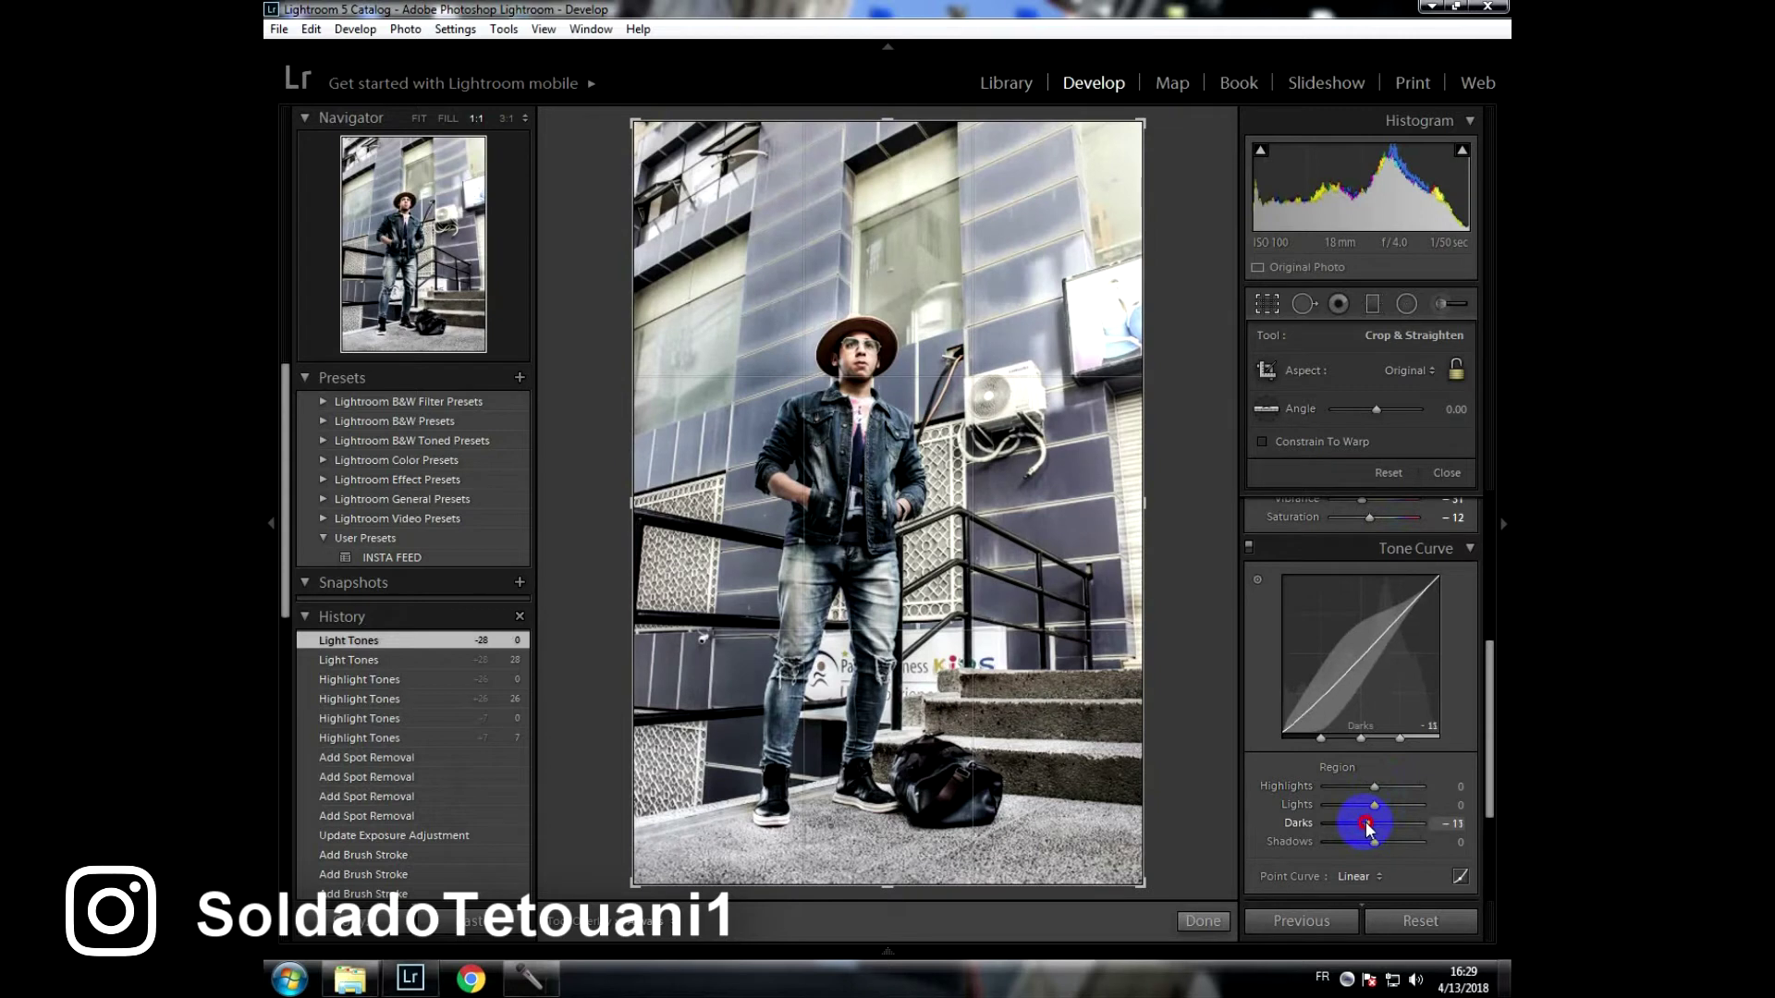
left_click_drag(1366, 822, 1370, 843)
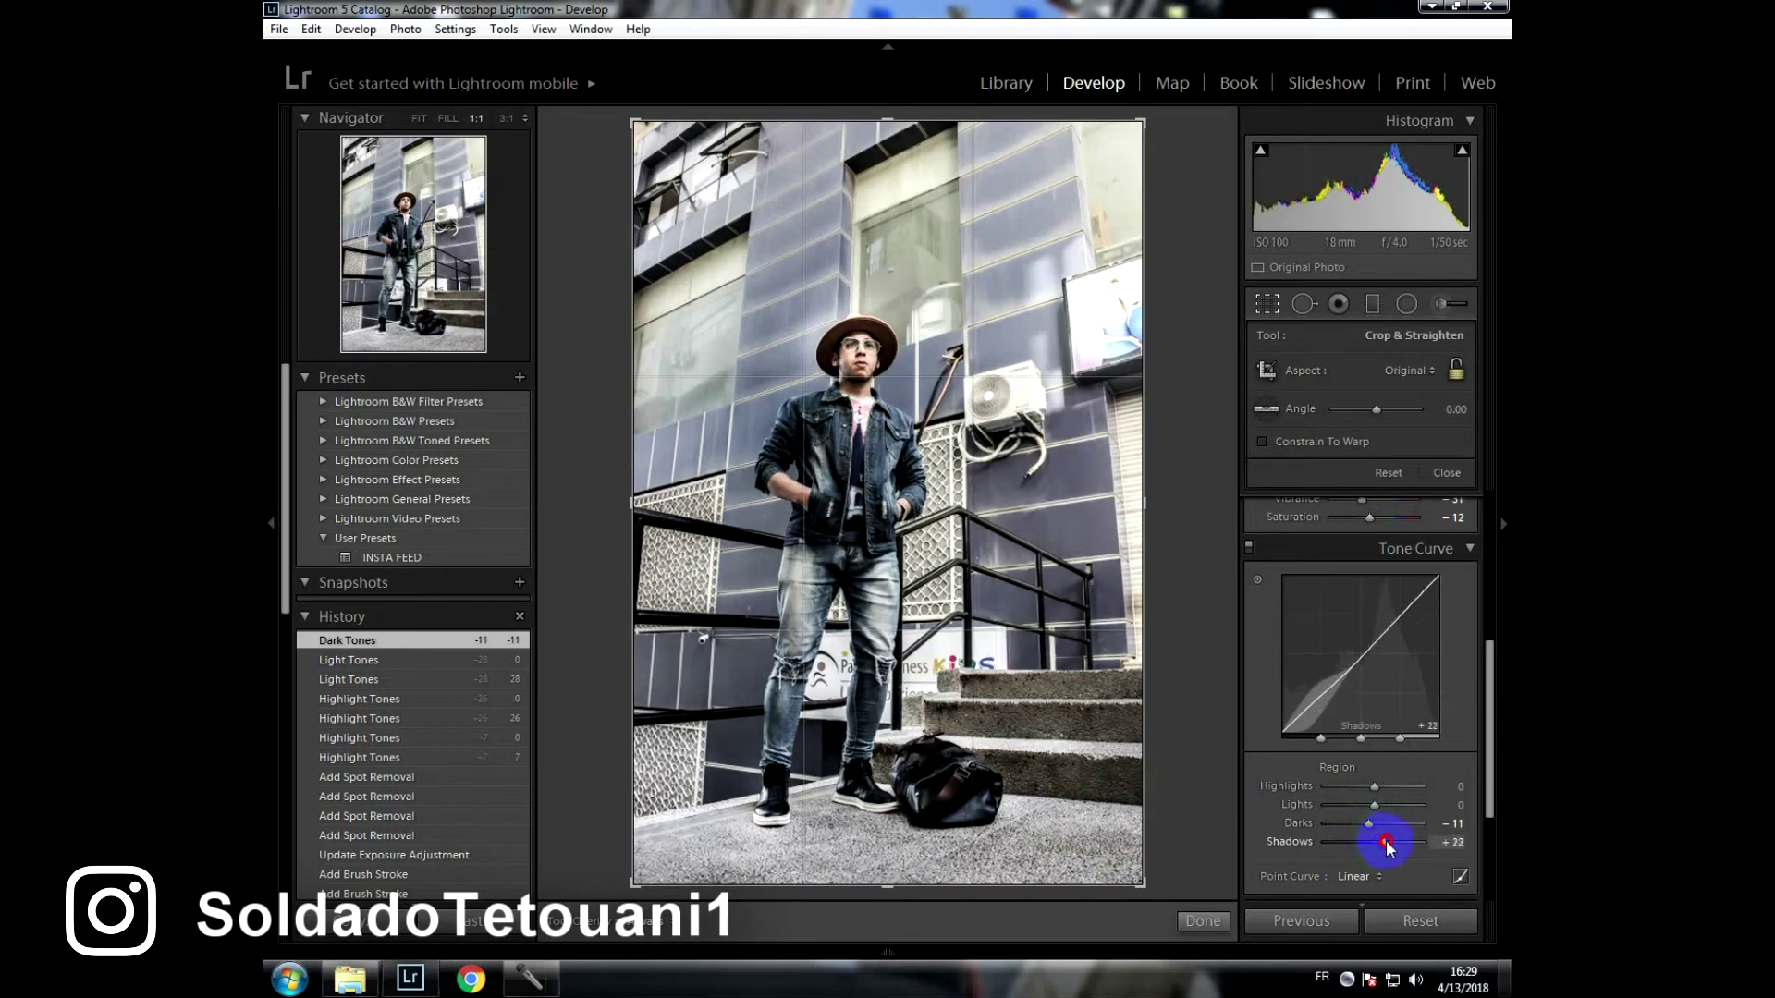
left_click_drag(1386, 843, 1386, 843)
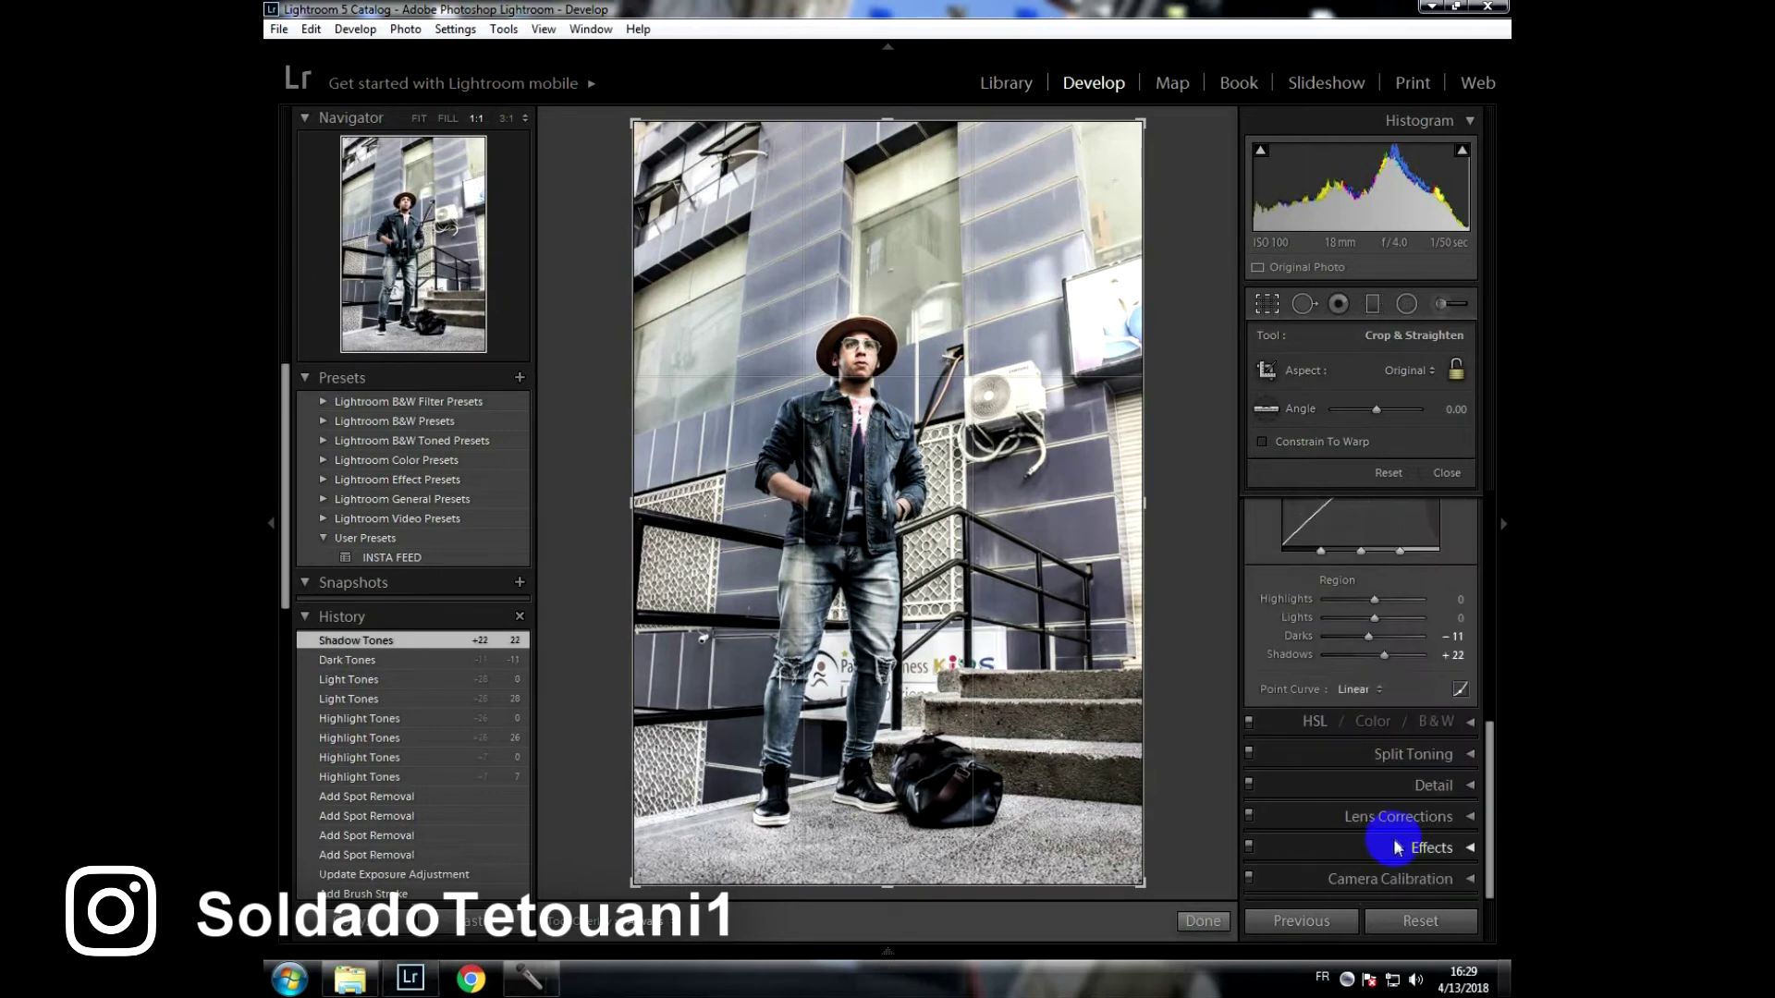
Close Crop & Straighten, fit the whole photo in view, and show the Basic panel.
scroll(1392, 814, "up", 3)
scroll(1368, 638, "up", 3)
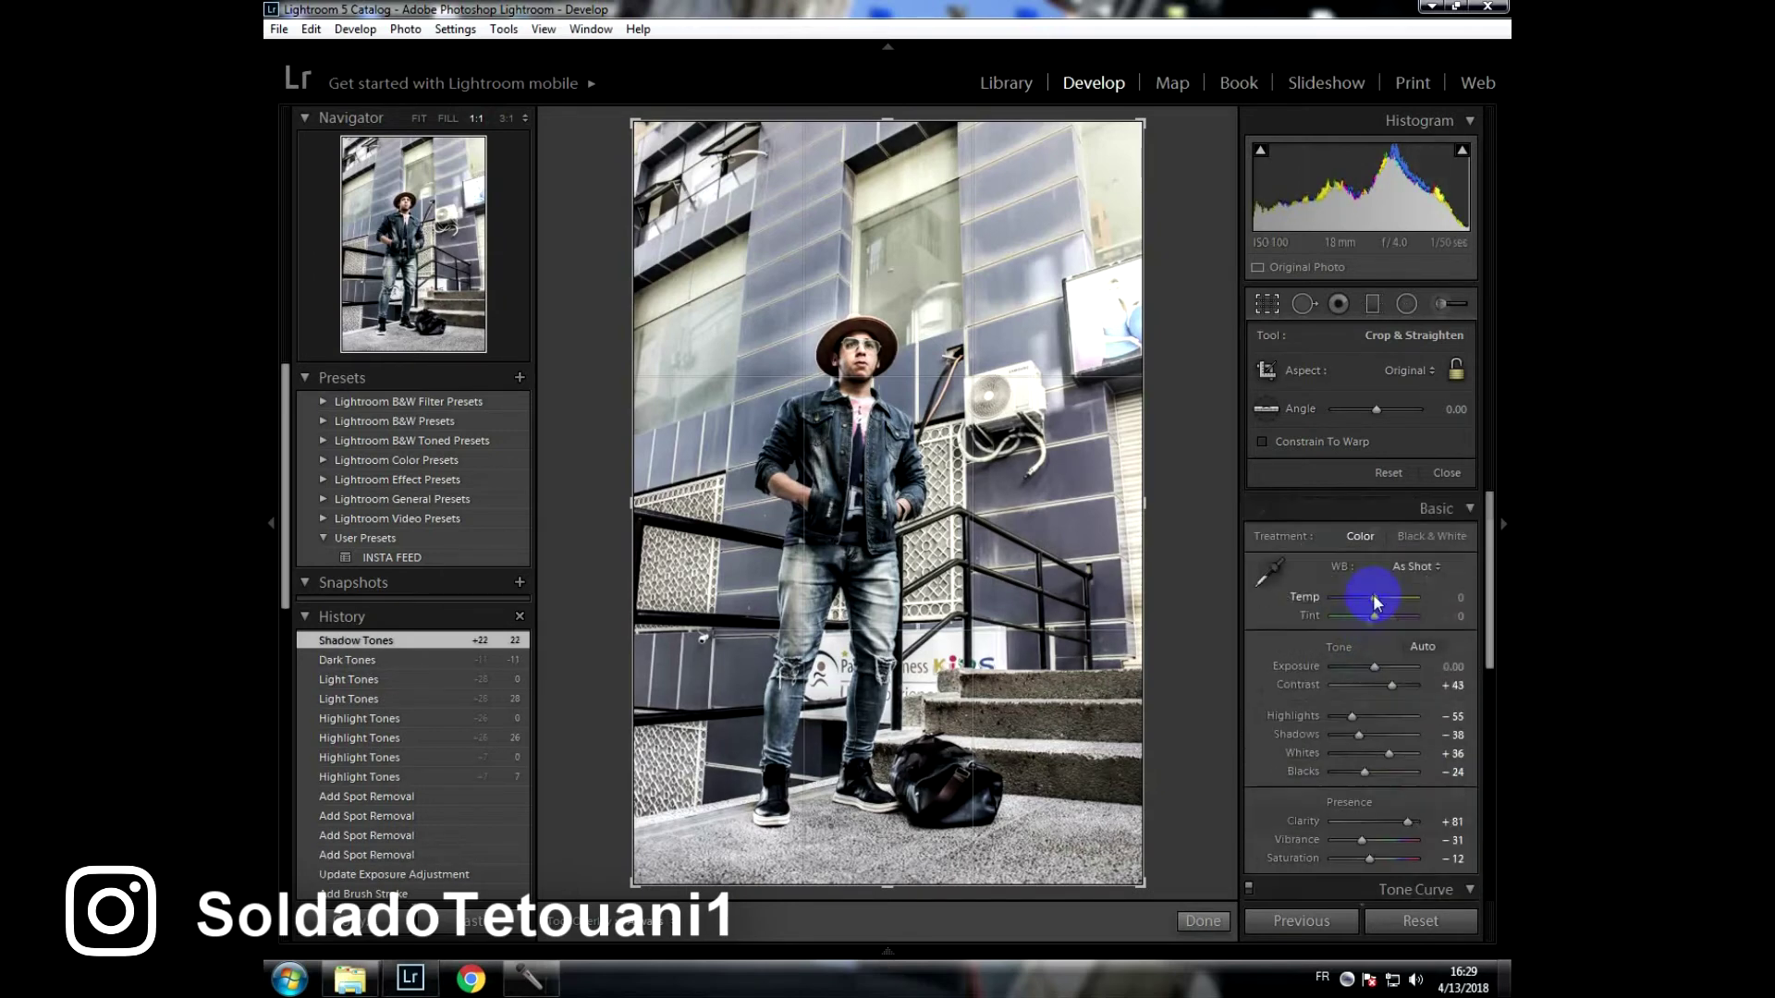
left_click(1449, 511)
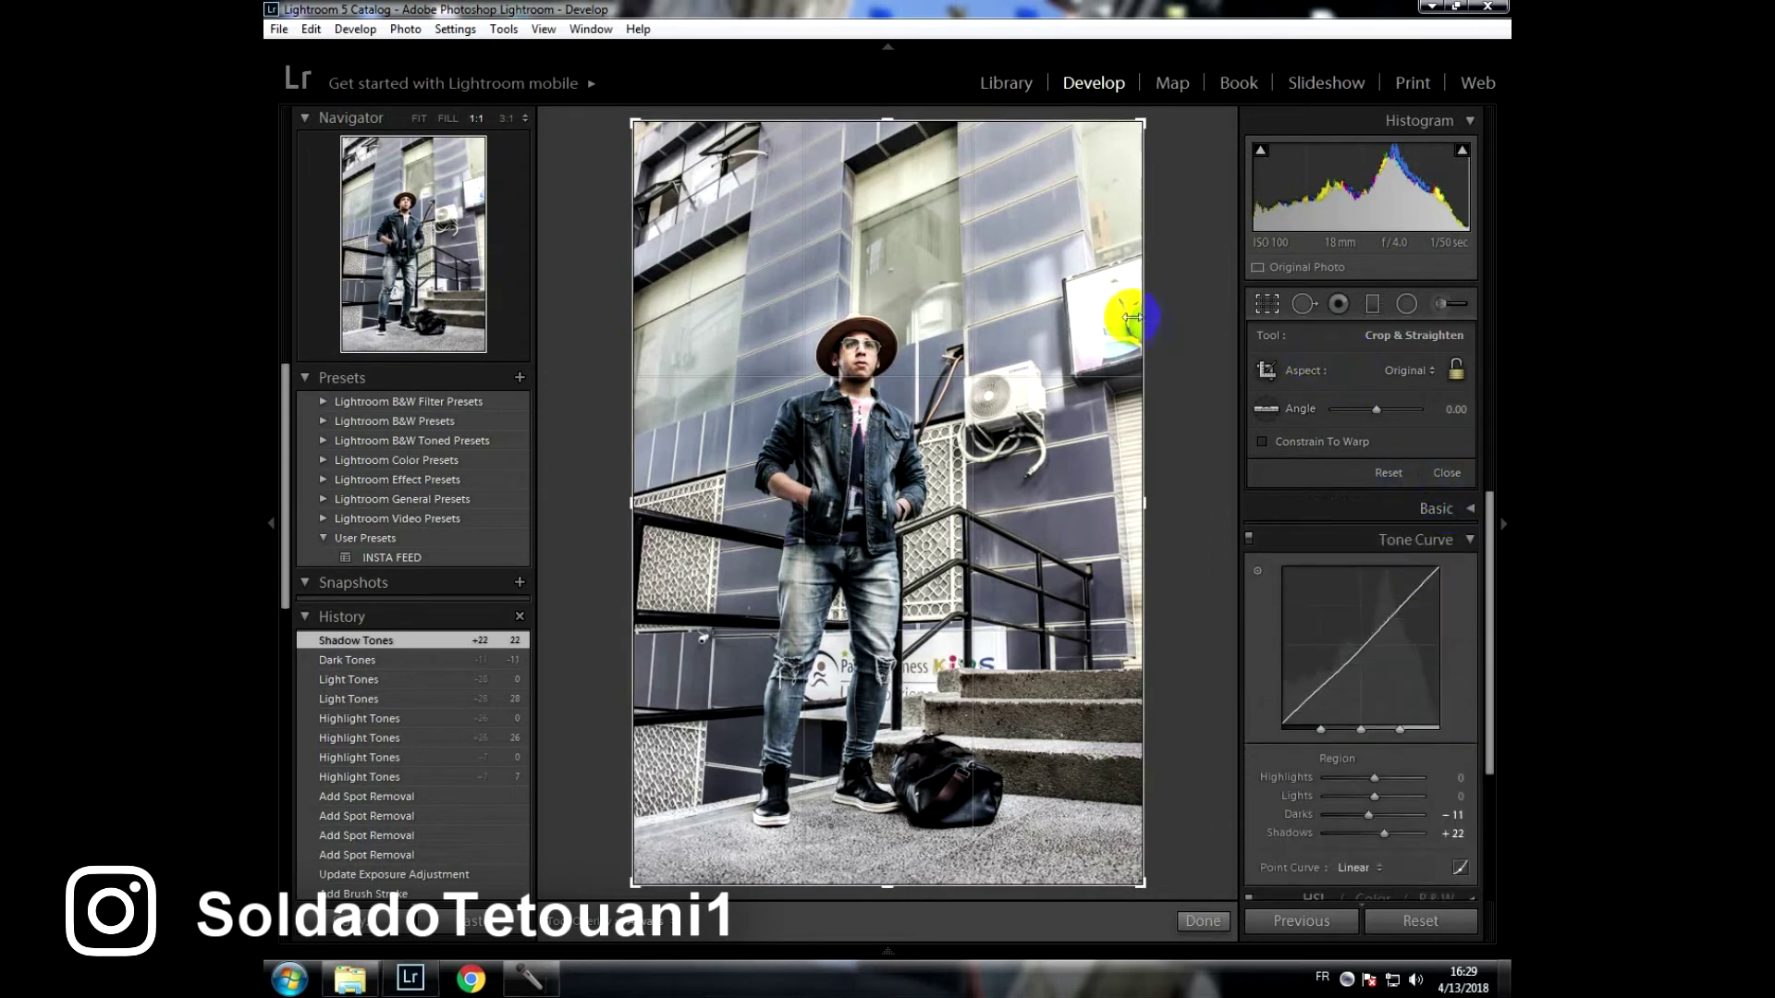
left_click(1262, 308)
left_click(1017, 338)
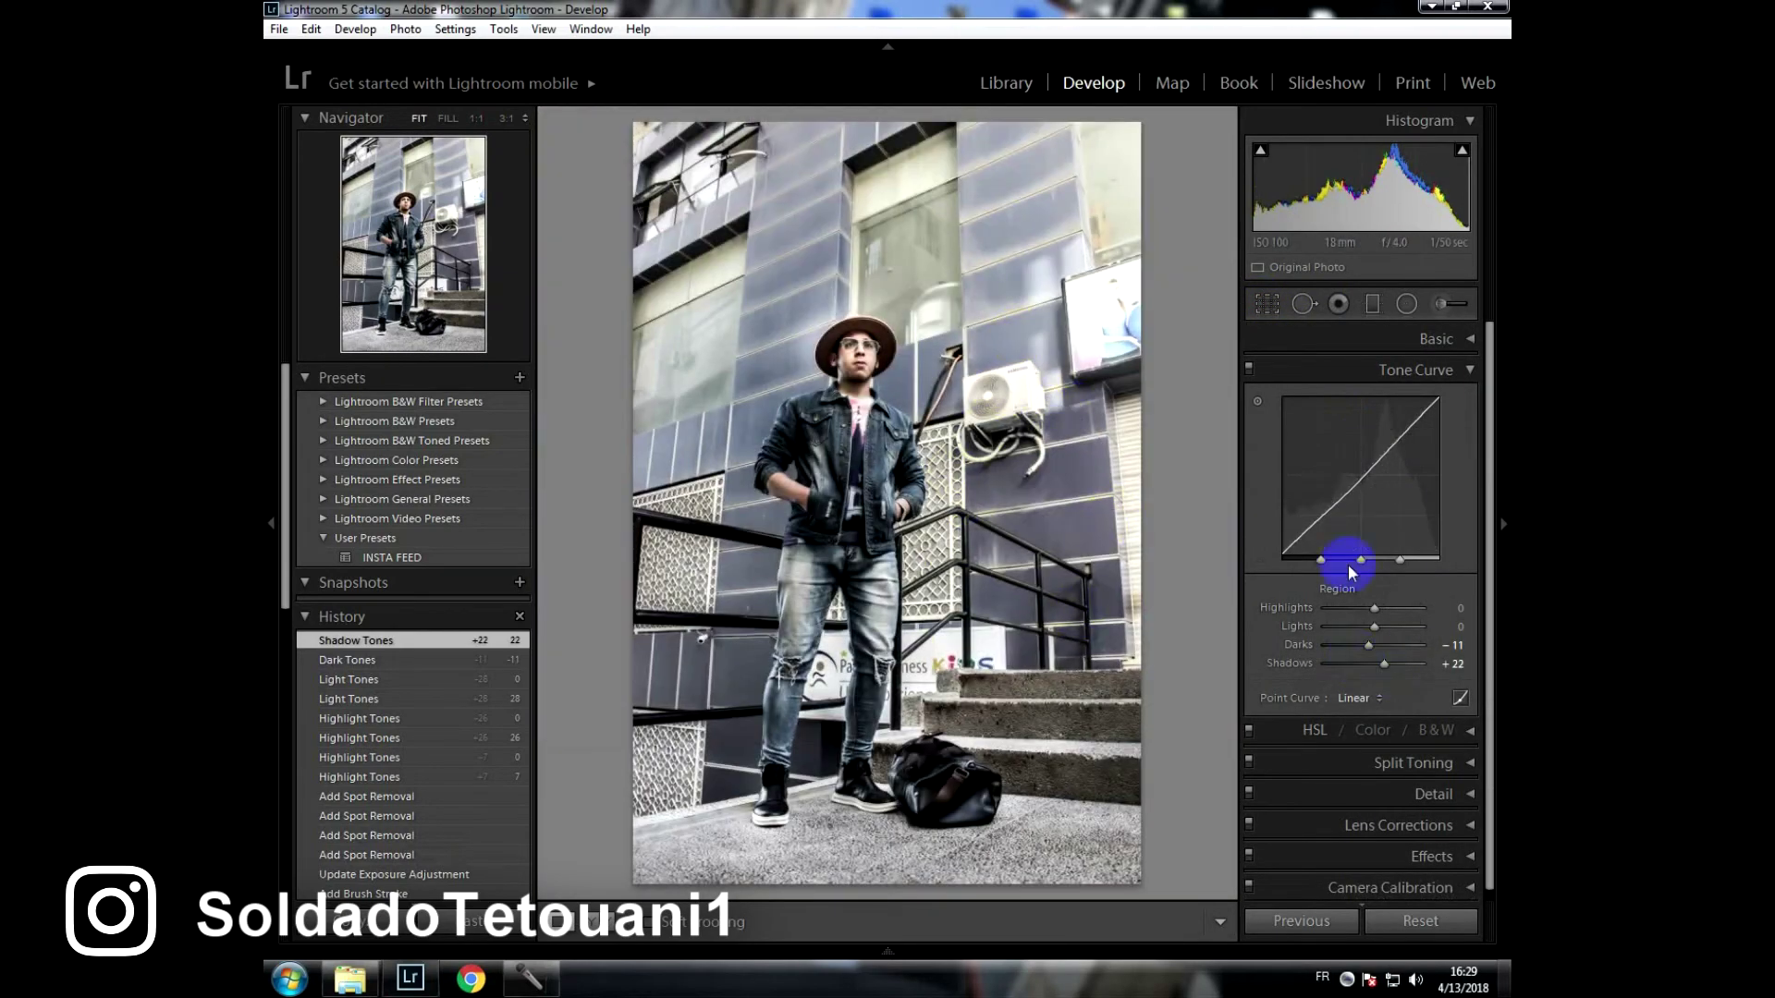
left_click(1428, 338)
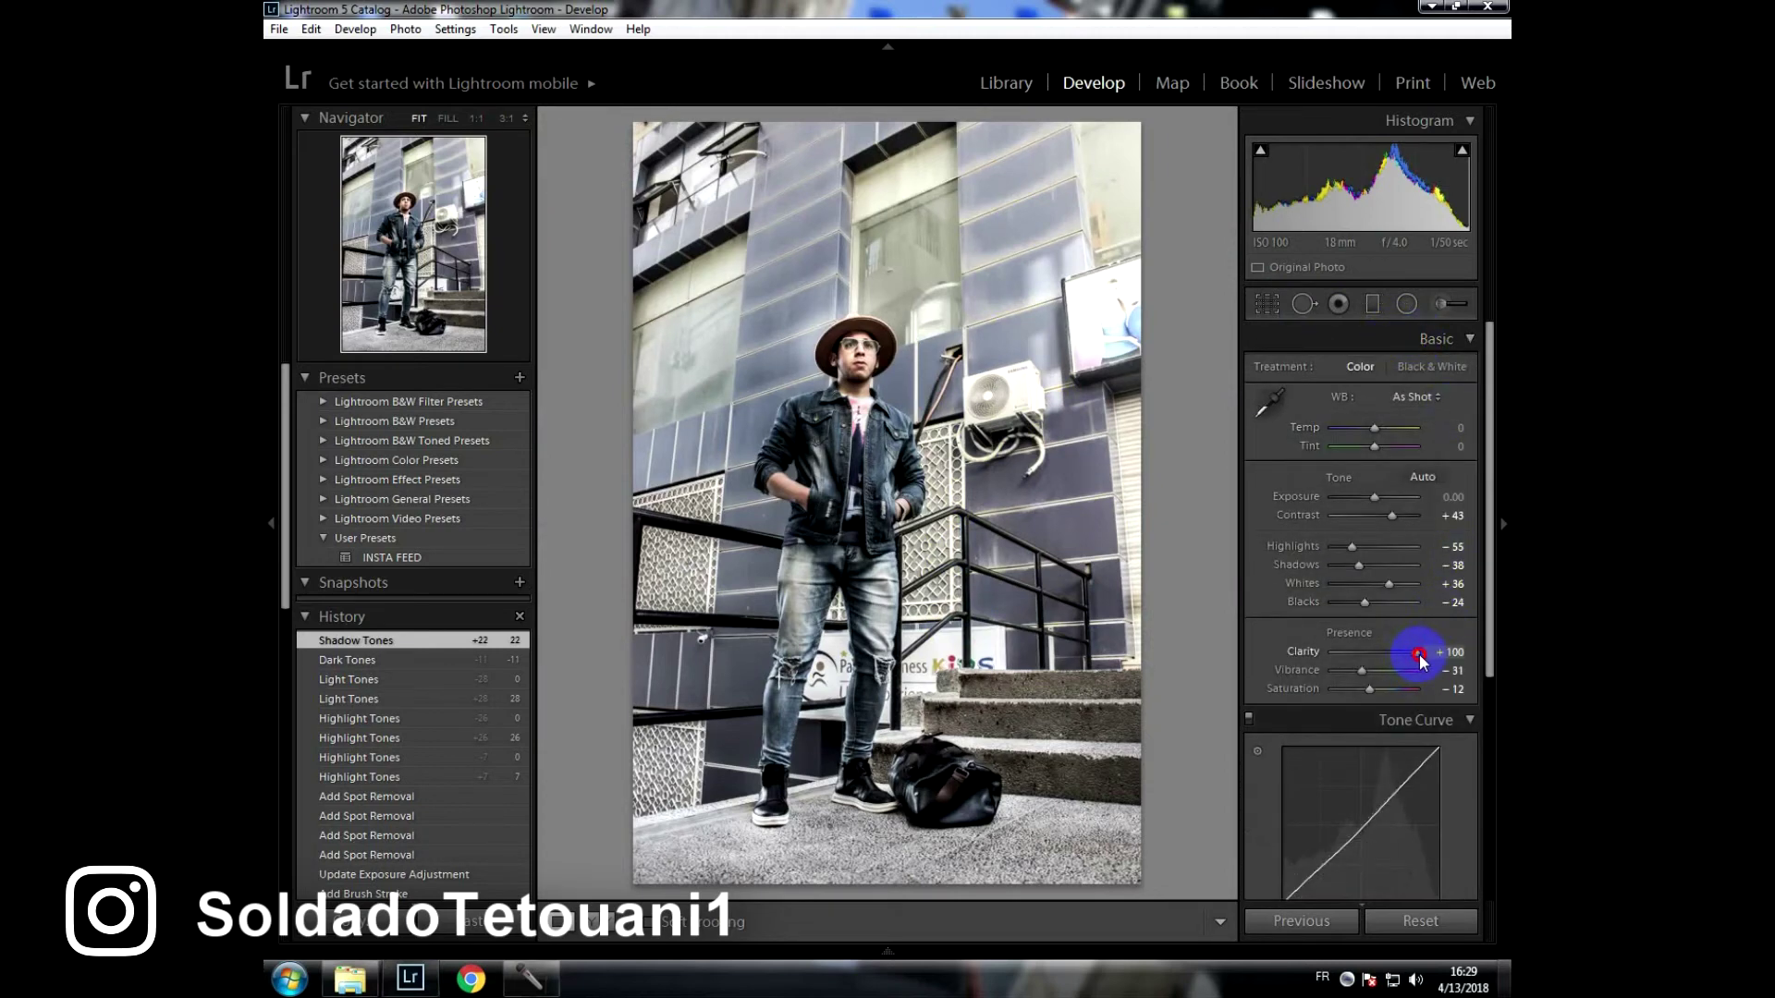
Push Clarity to +100 and compare it against the Import history state.
left_click_drag(1419, 656, 1417, 652)
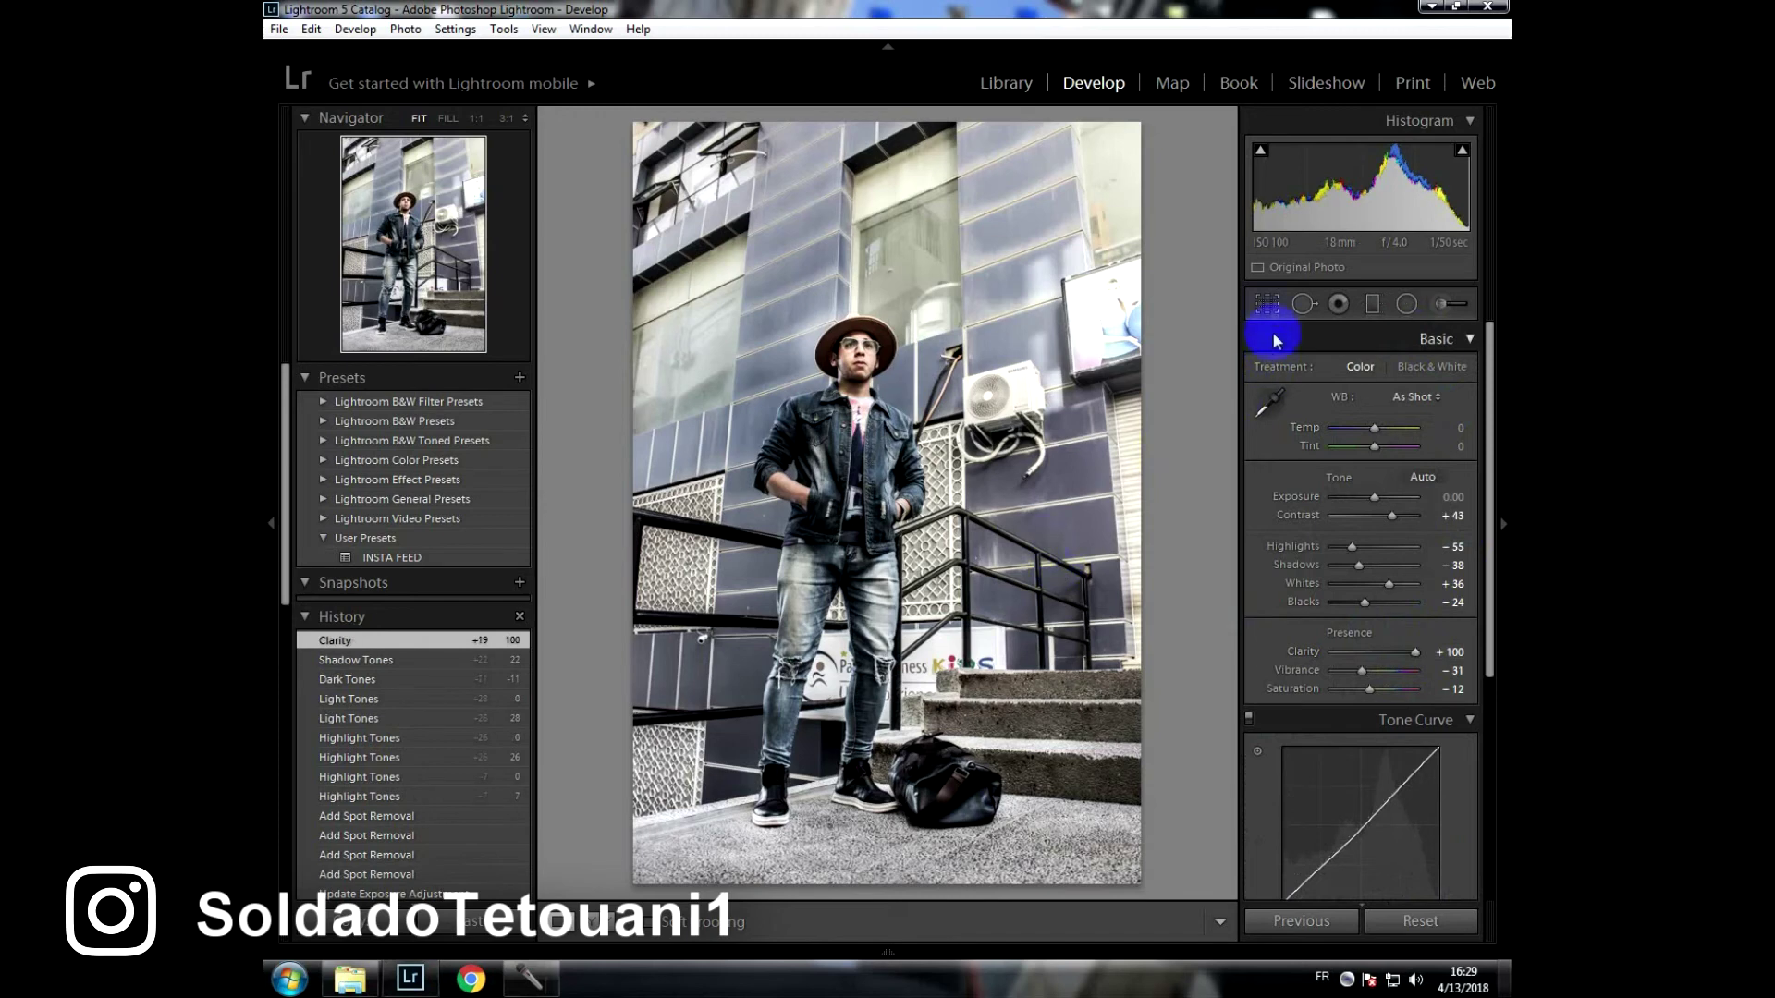
left_click(1266, 303)
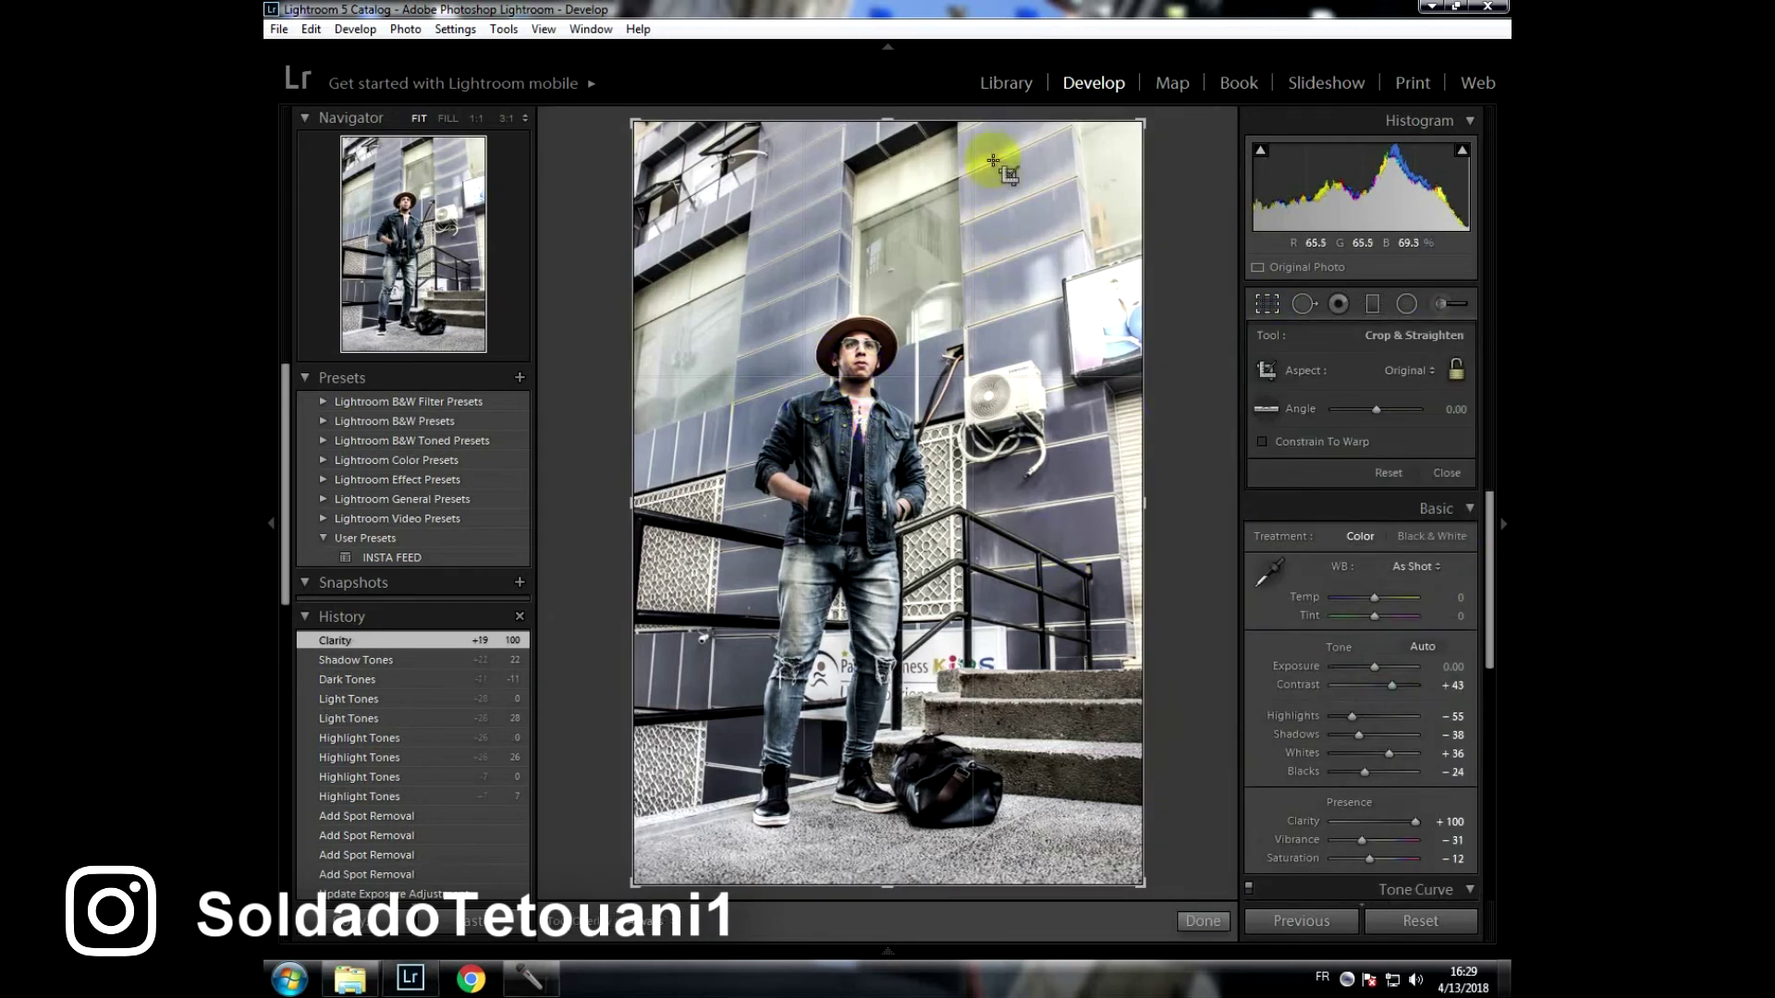
left_click(1266, 305)
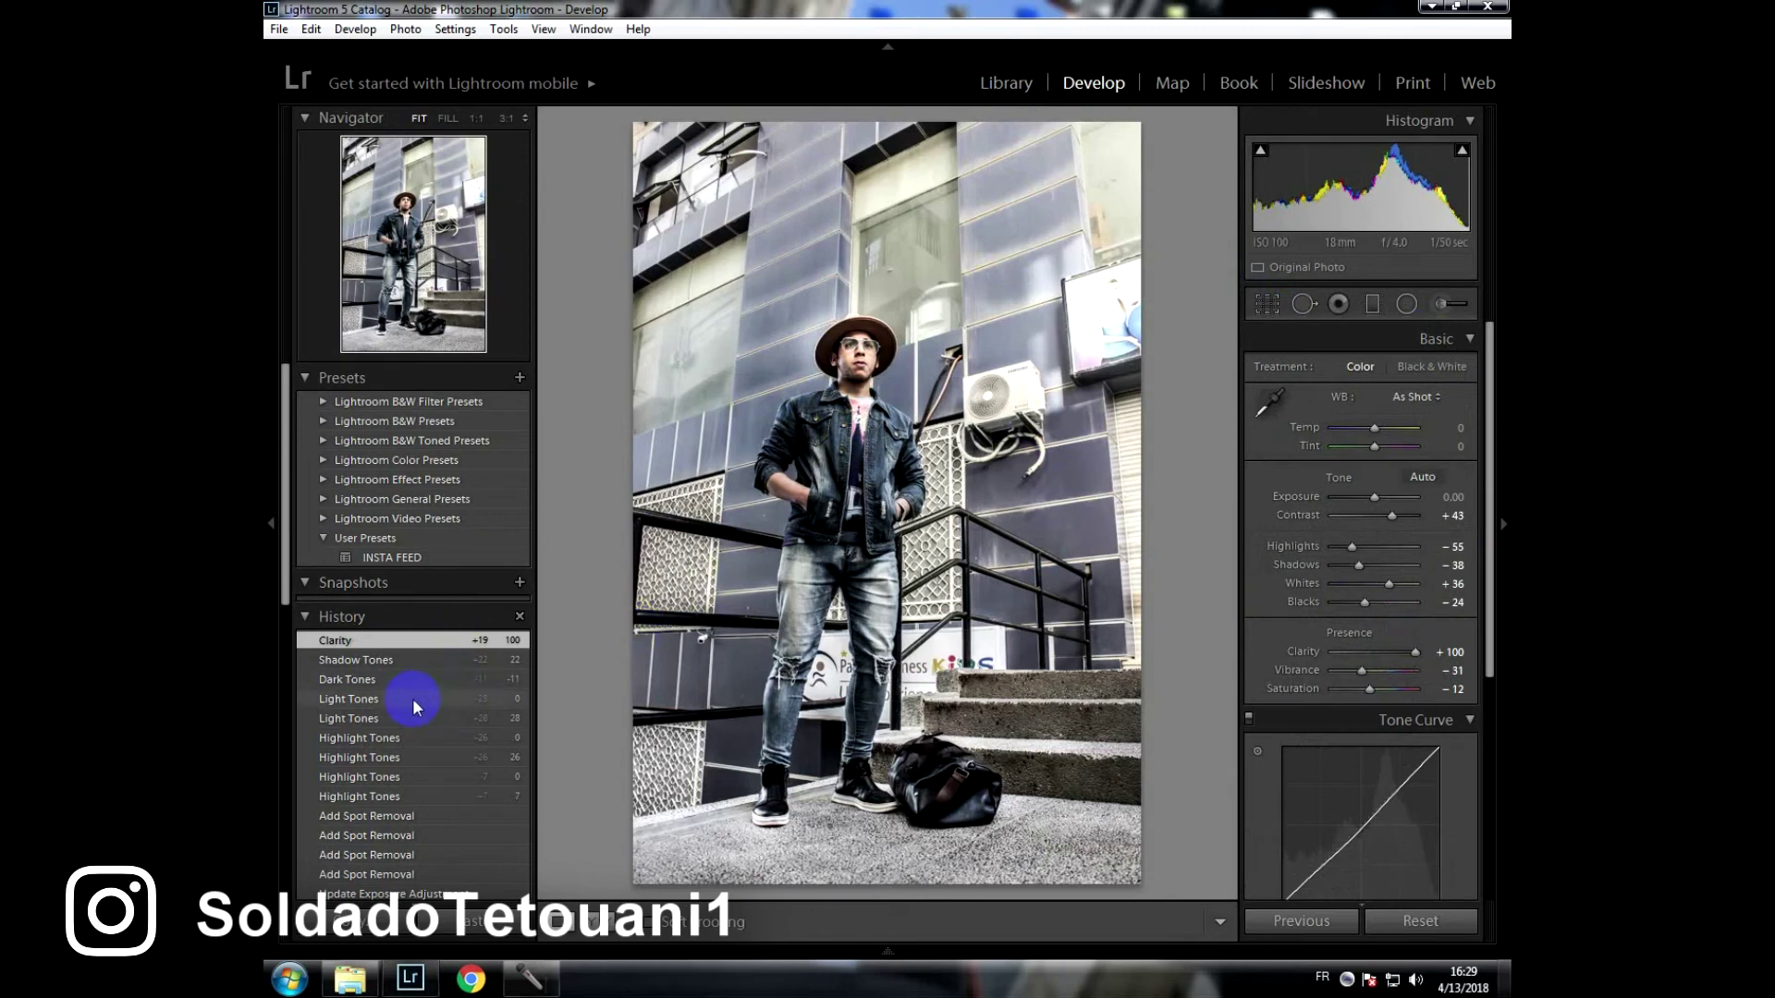
scroll(413, 697, "down", 5)
scroll(418, 697, "down", 5)
scroll(418, 699, "down", 3)
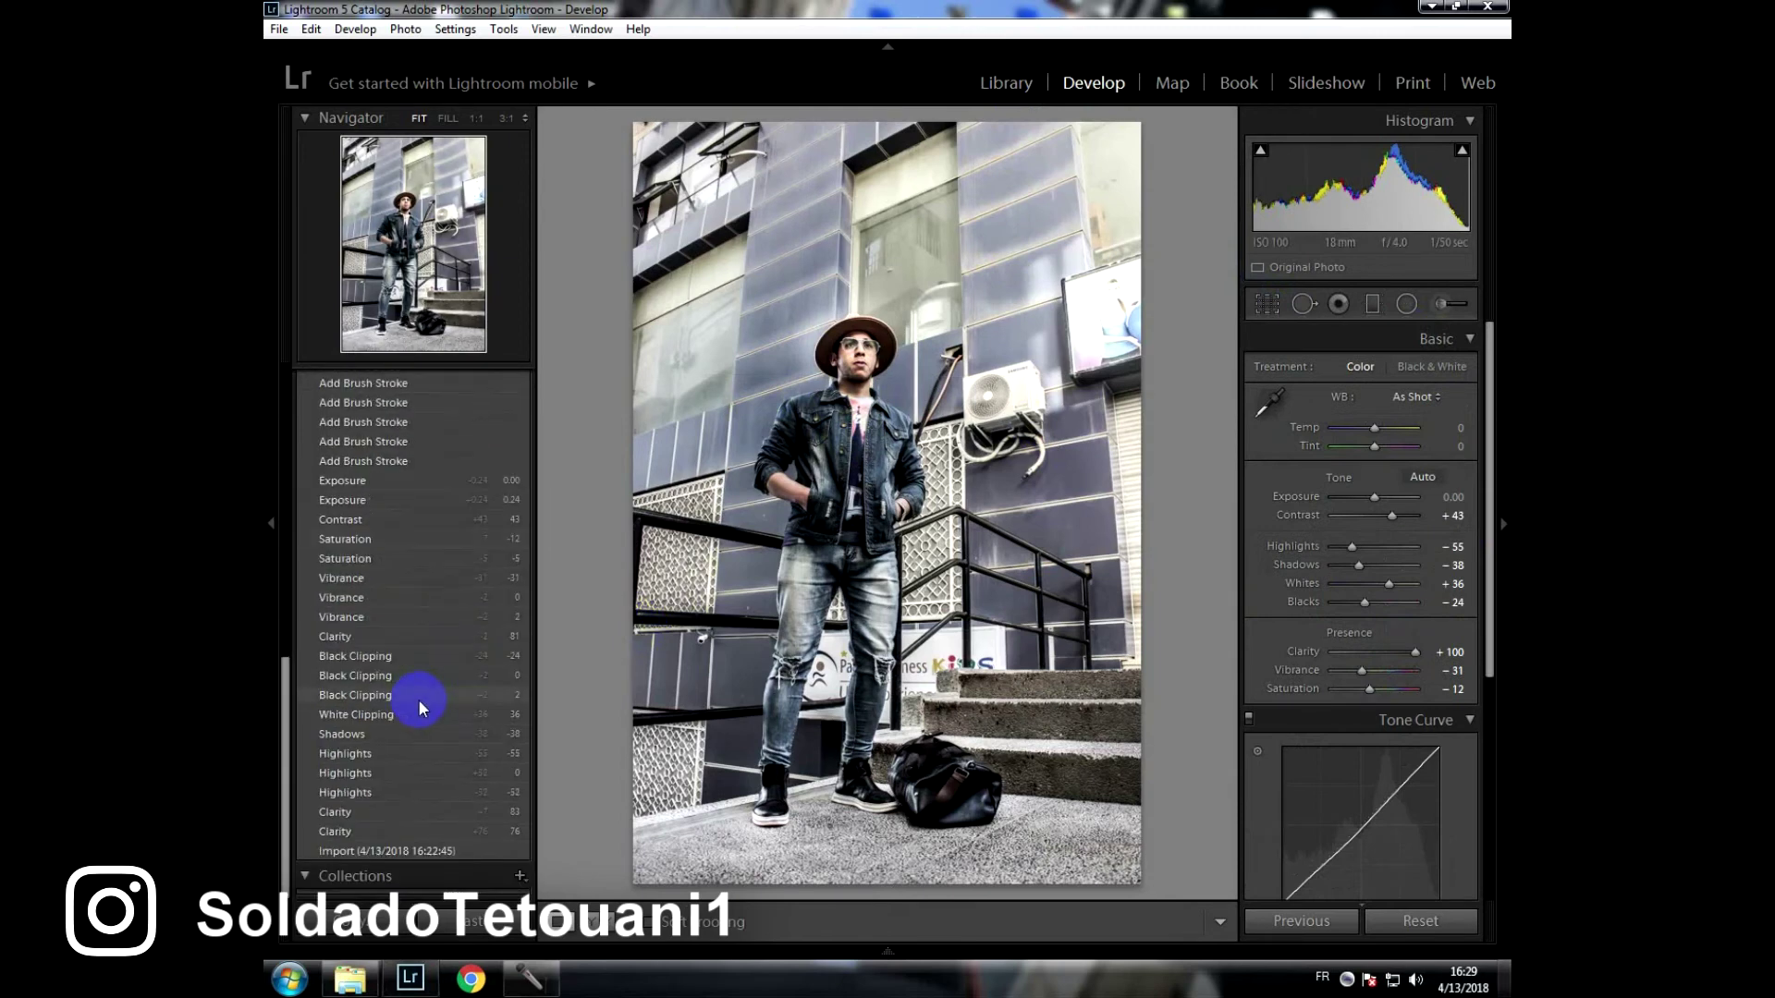
left_click(440, 853)
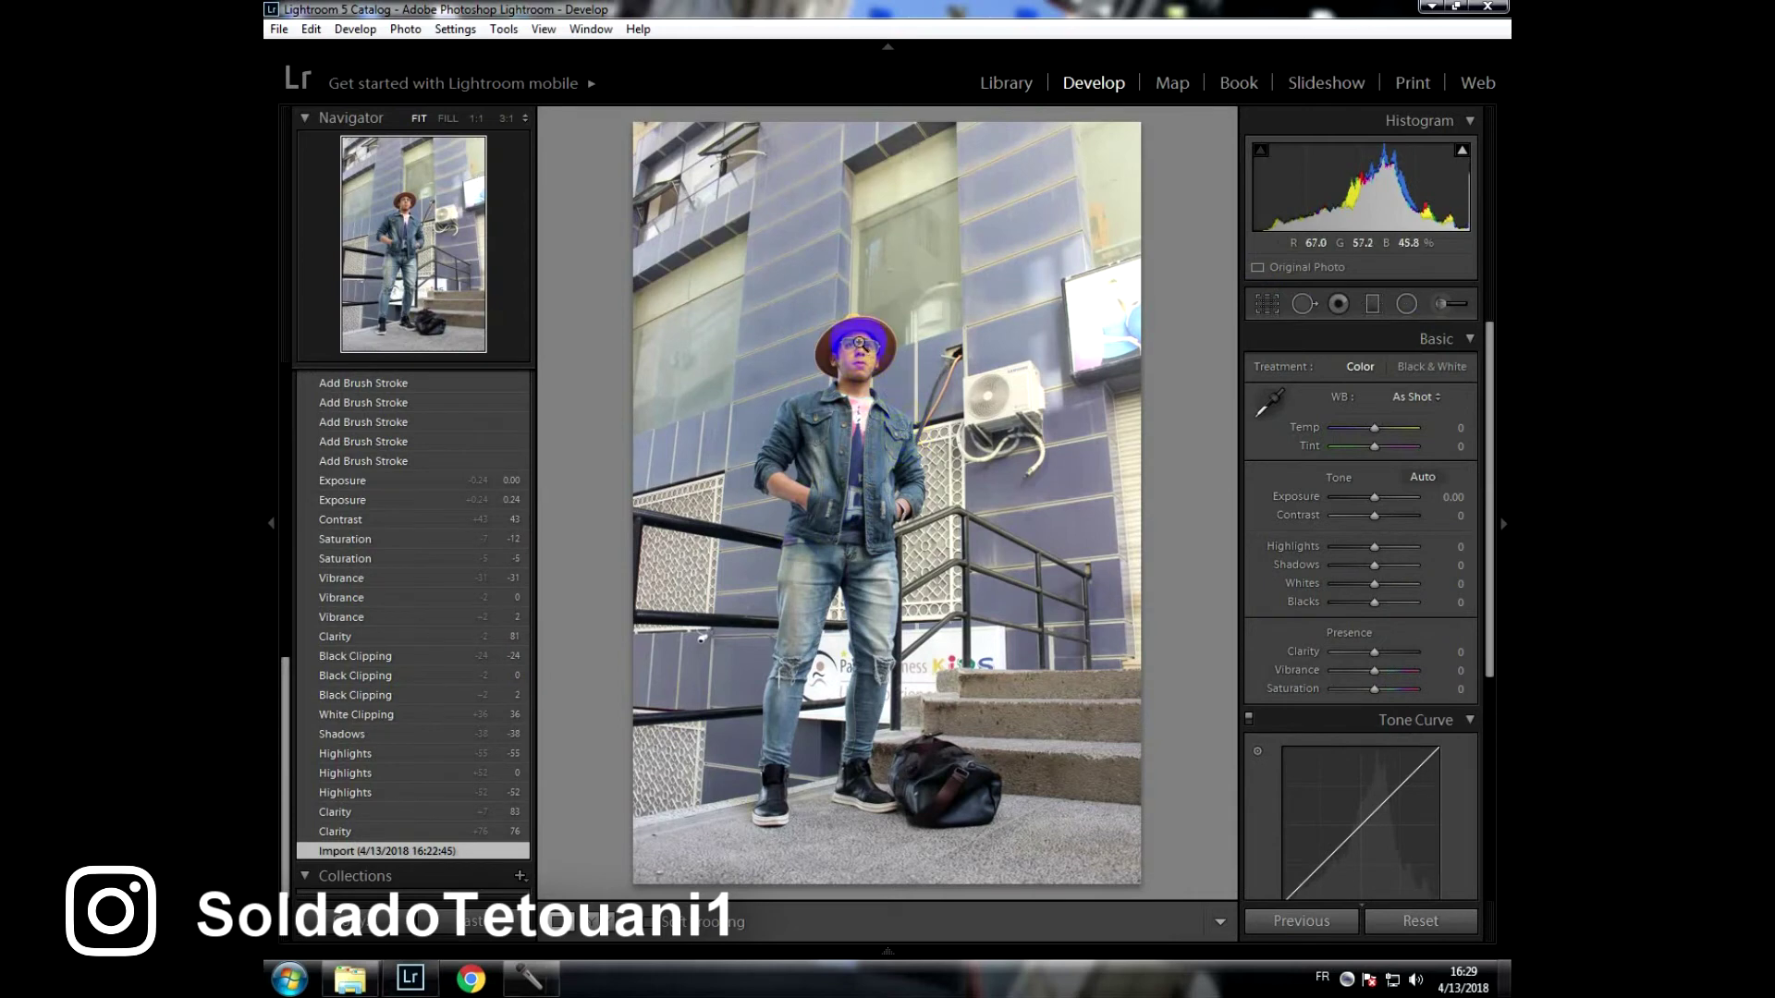
scroll(485, 645, "up", 5)
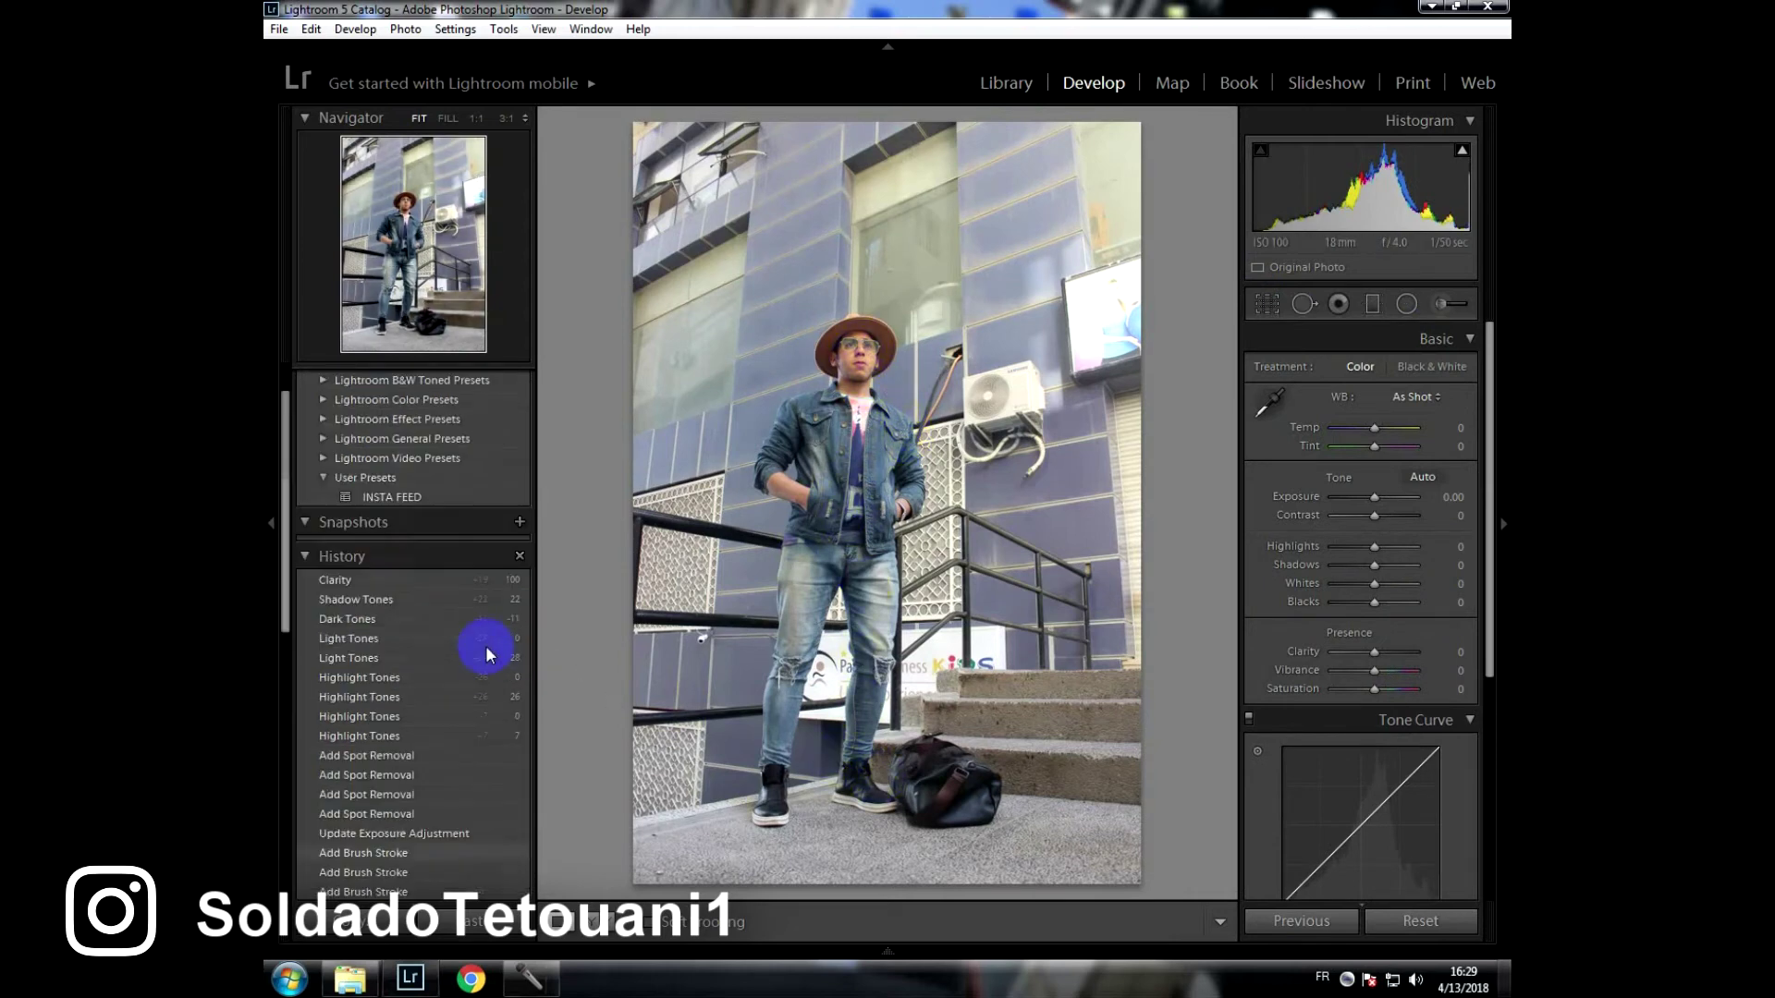
scroll(485, 645, "up", 3)
left_click(414, 640)
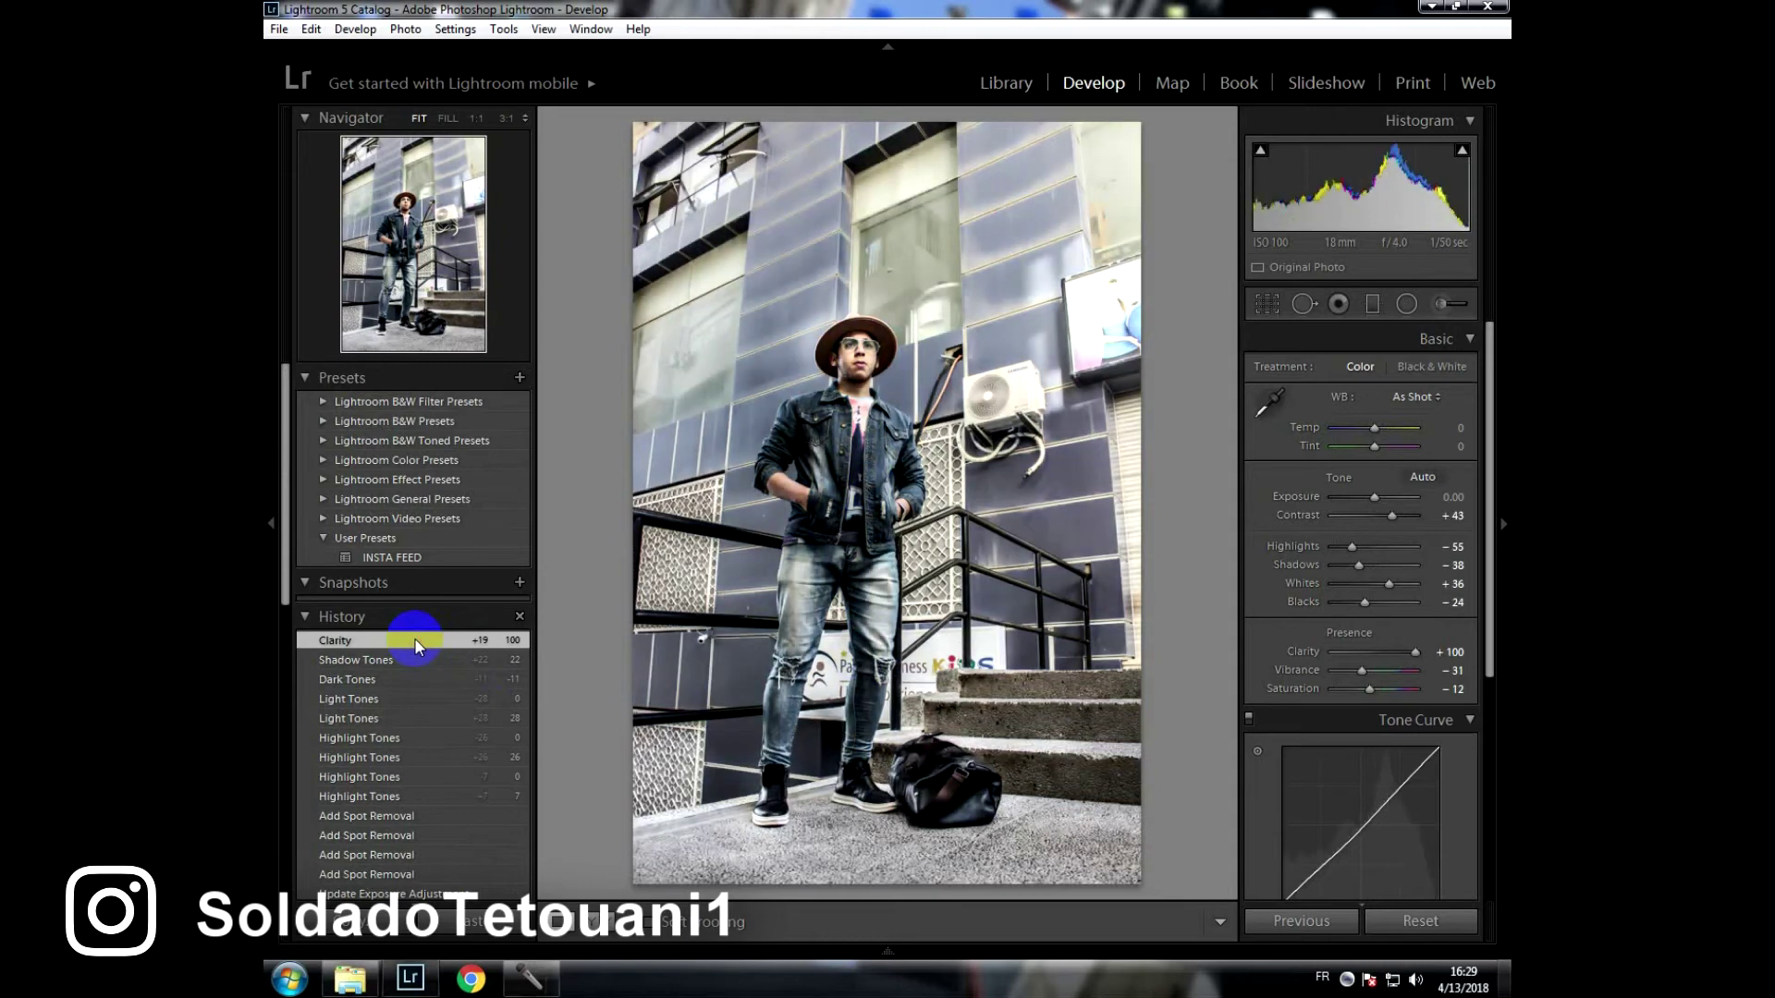
Recheck the unedited original, then restore the fully edited Clarity +100 state.
scroll(414, 647, "down", 5)
scroll(413, 721, "down", 3)
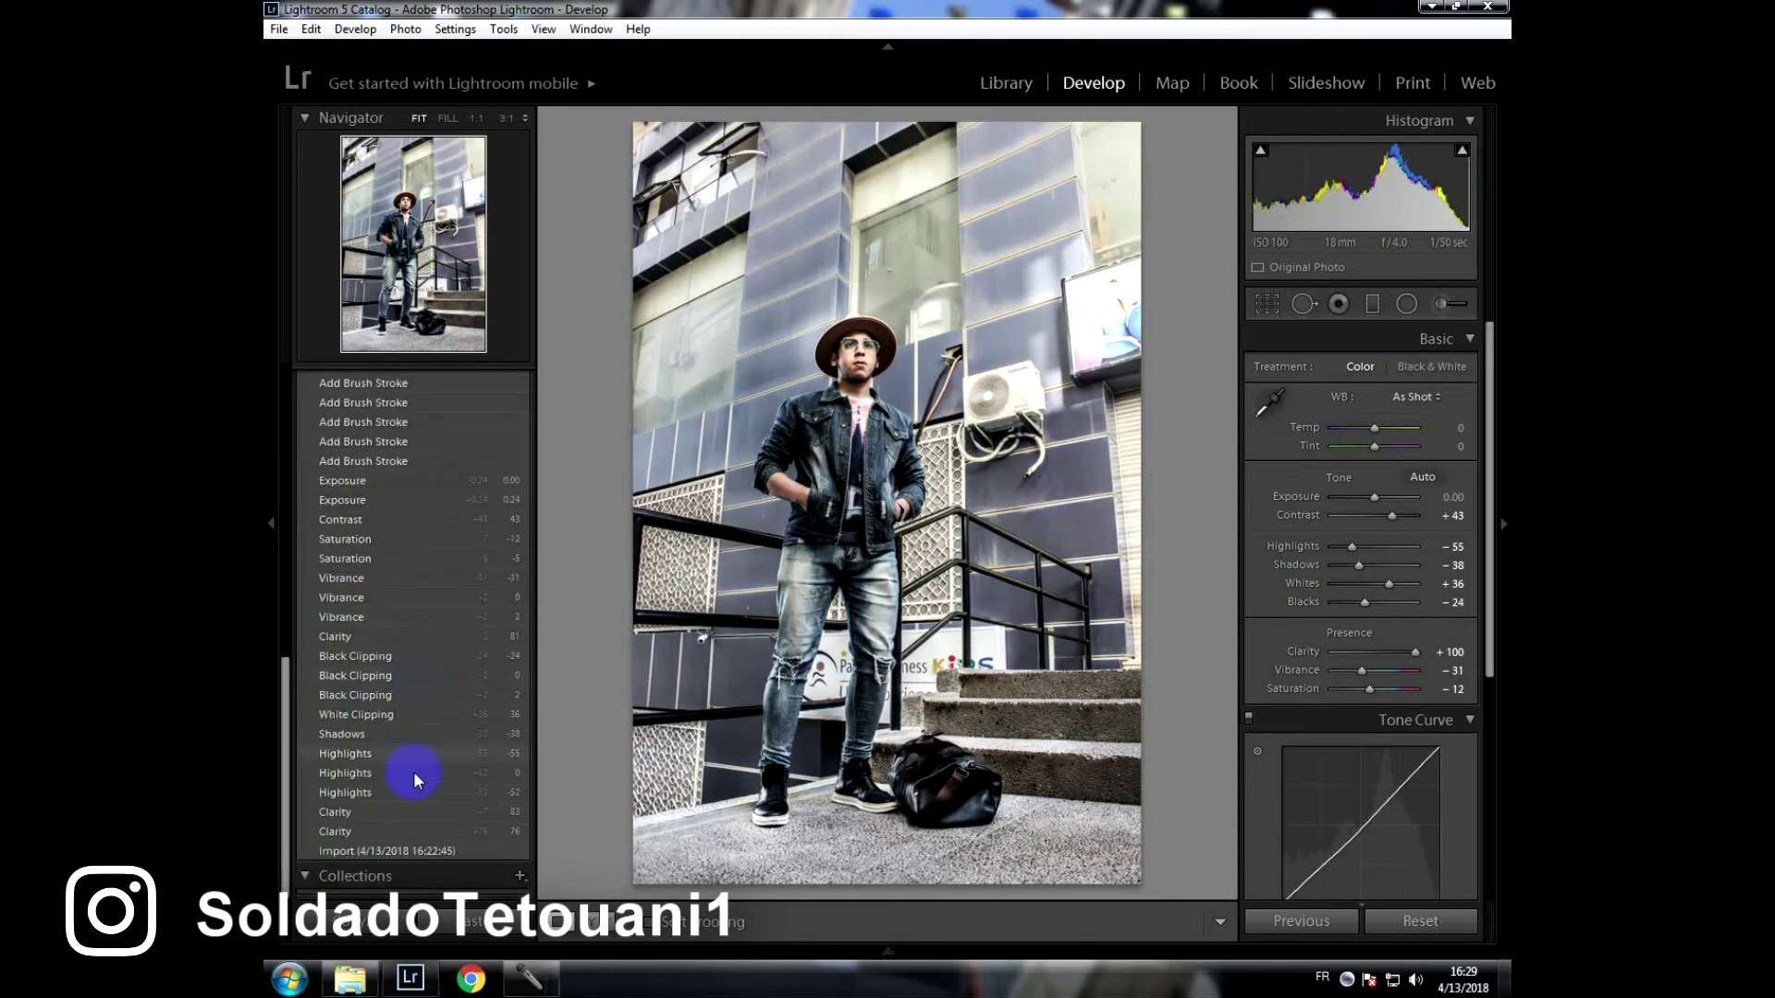
left_click(412, 847)
scroll(440, 679, "up", 3)
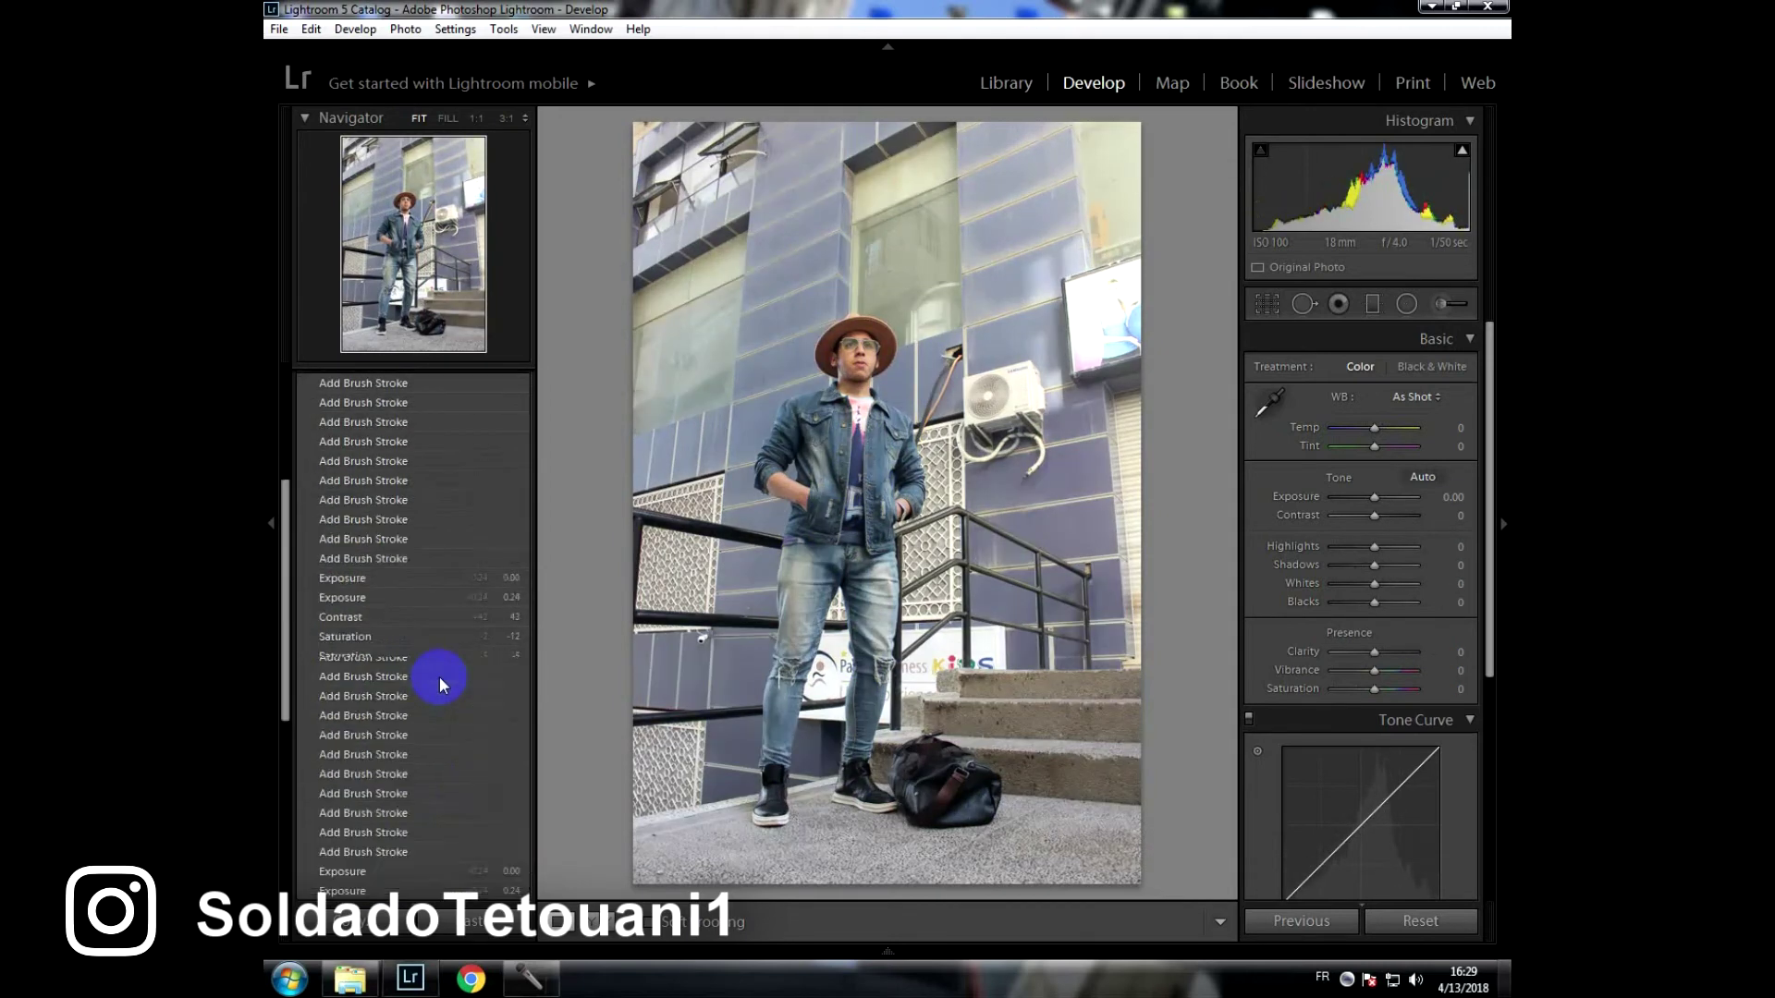
scroll(440, 677, "up", 5)
left_click(423, 639)
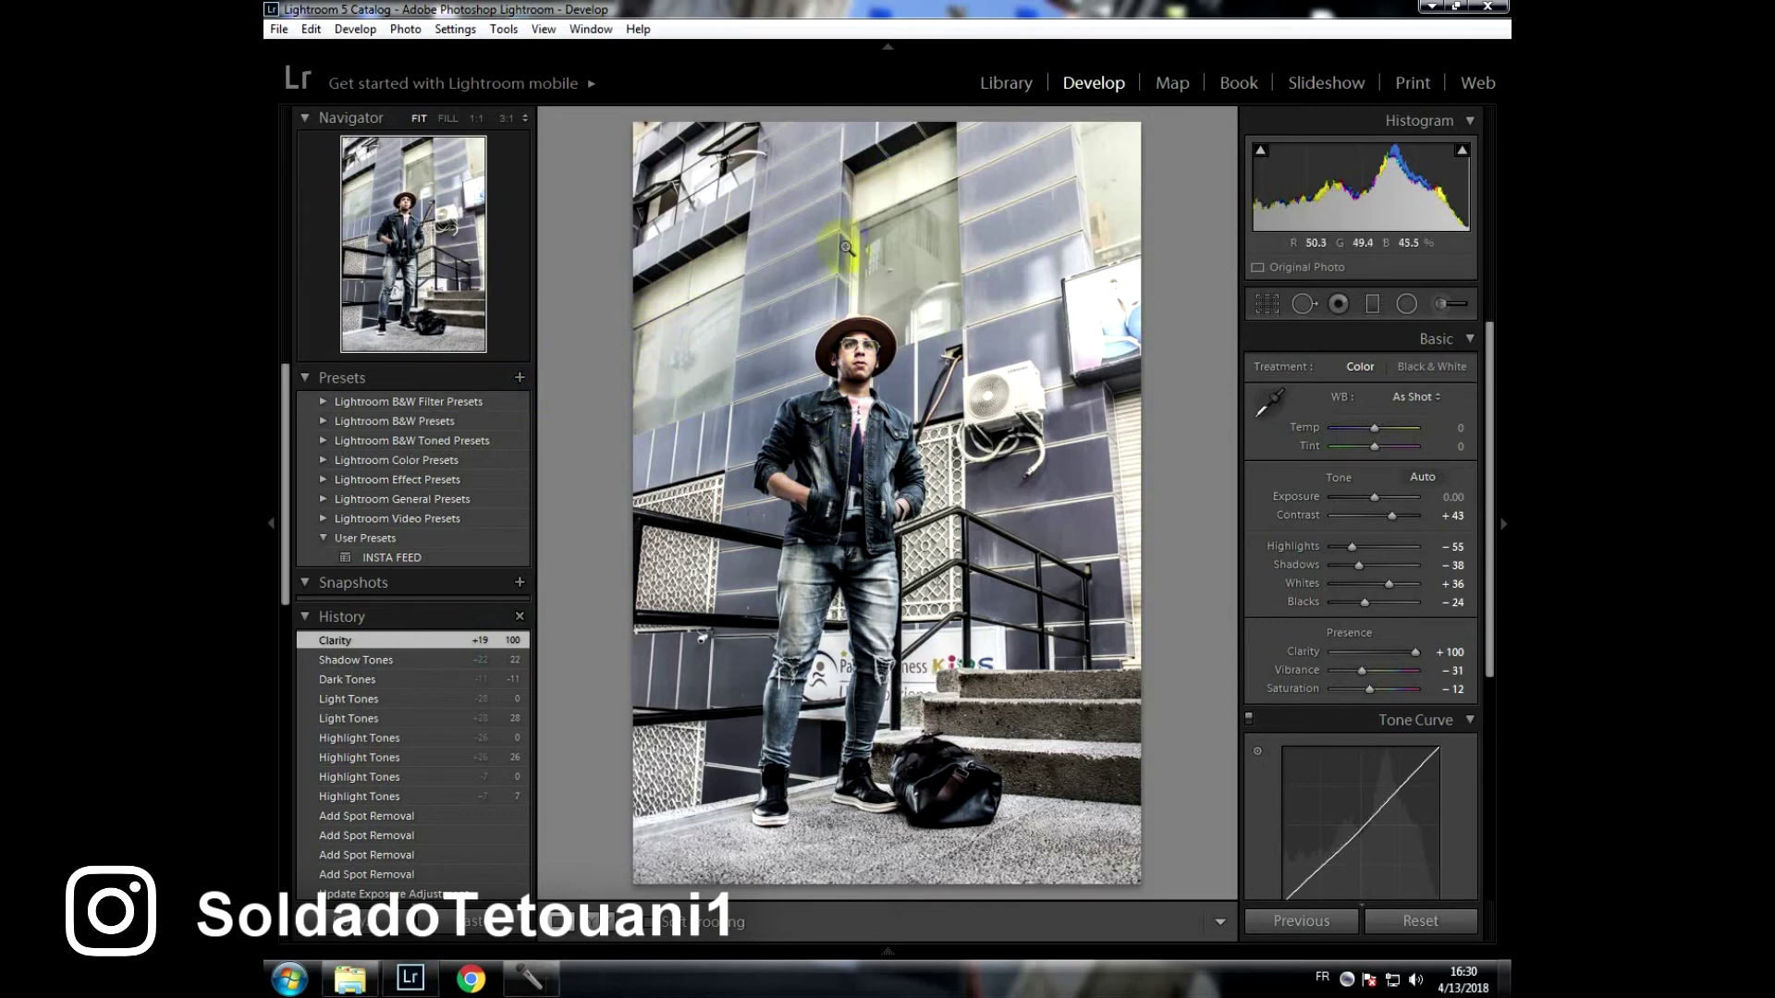
scroll(416, 666, "down", 3)
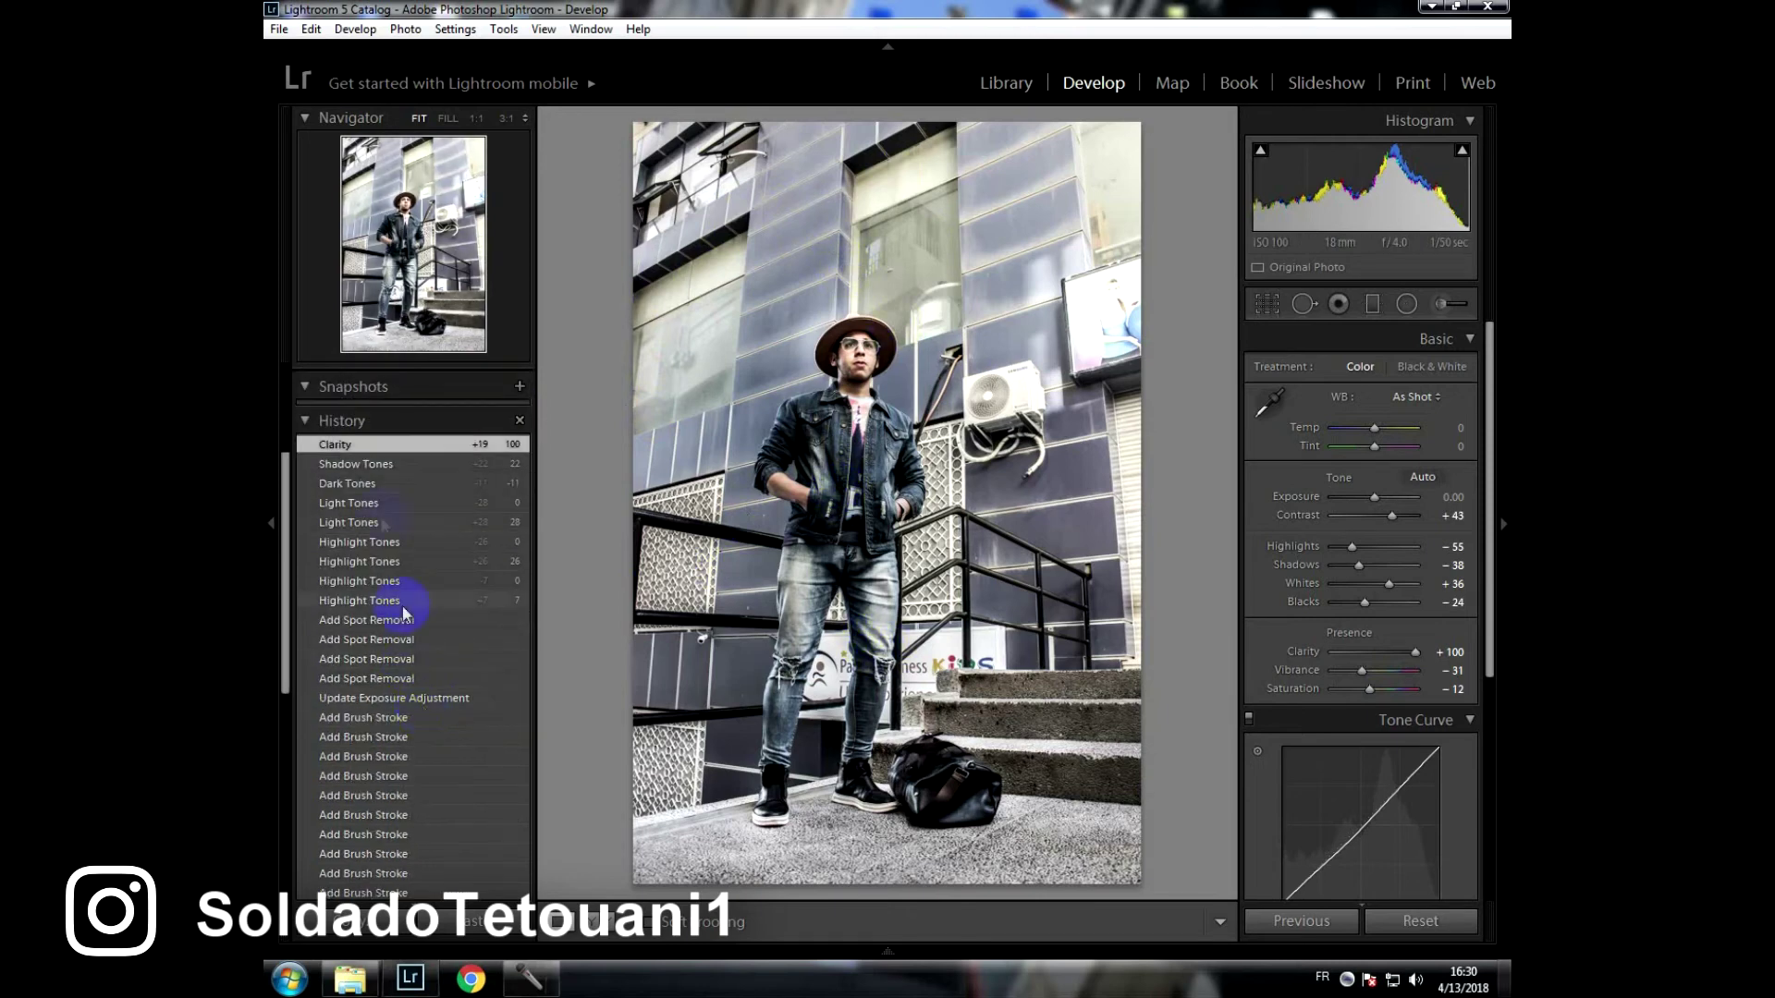
scroll(407, 574, "down", 5)
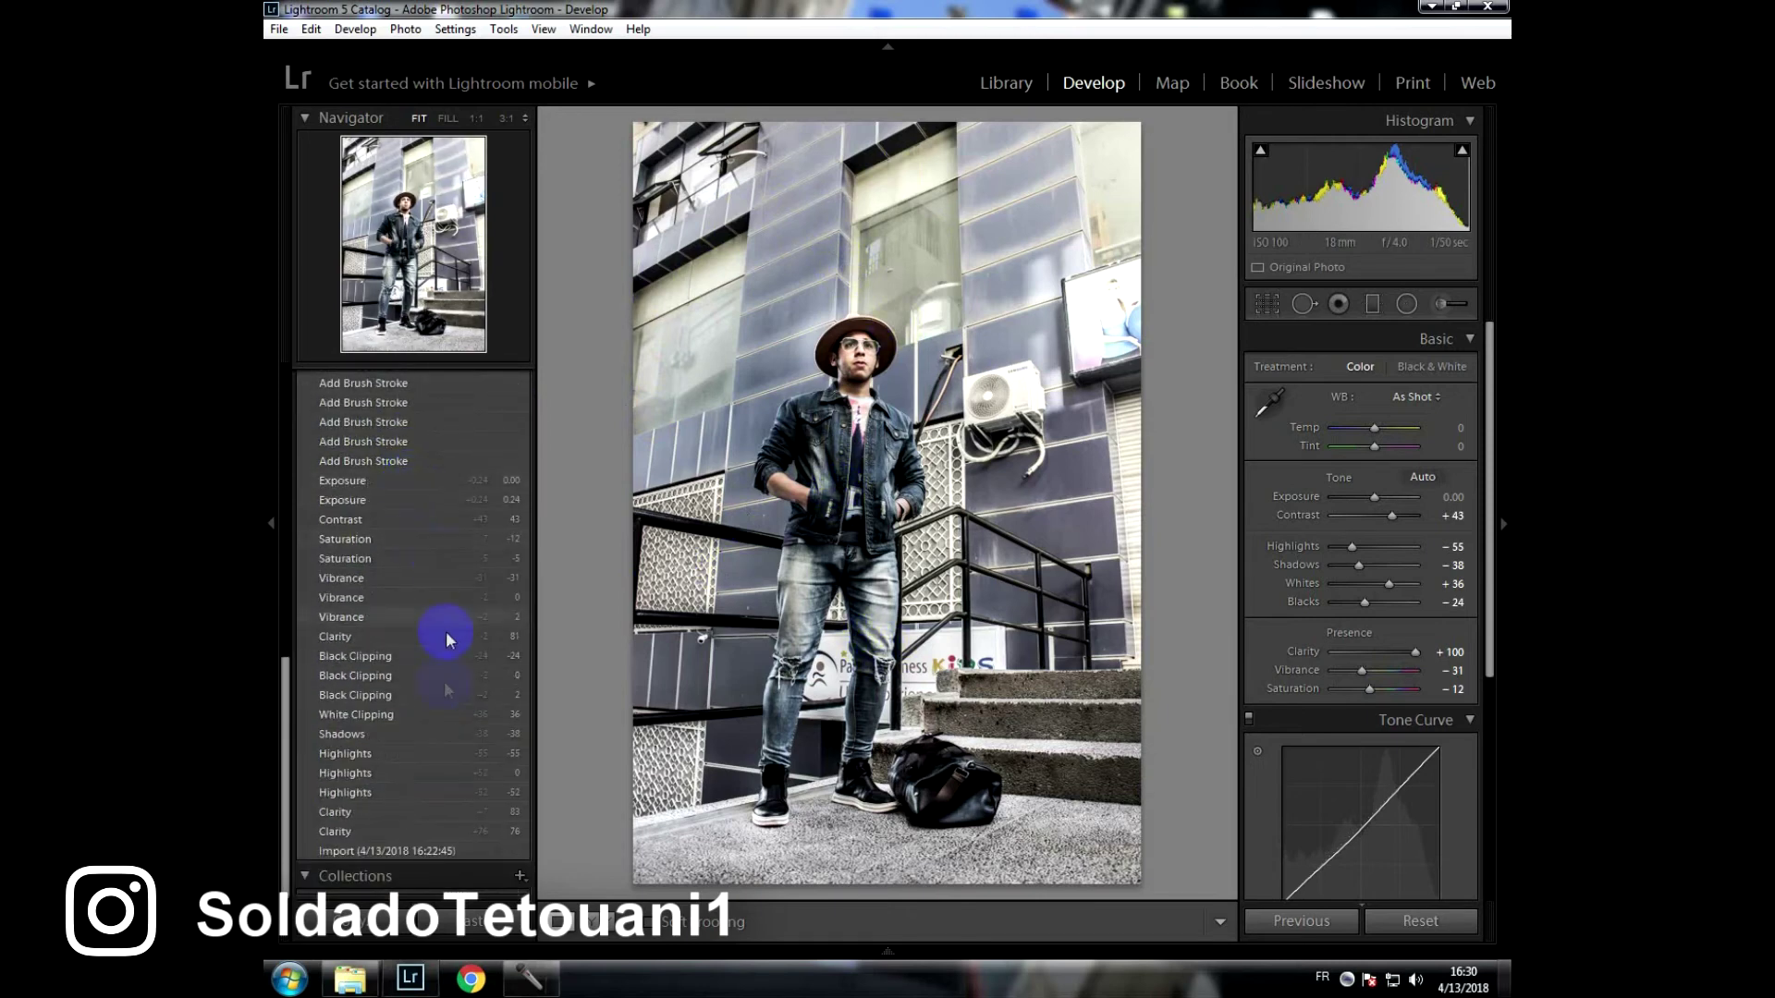
scroll(458, 570, "up", 8)
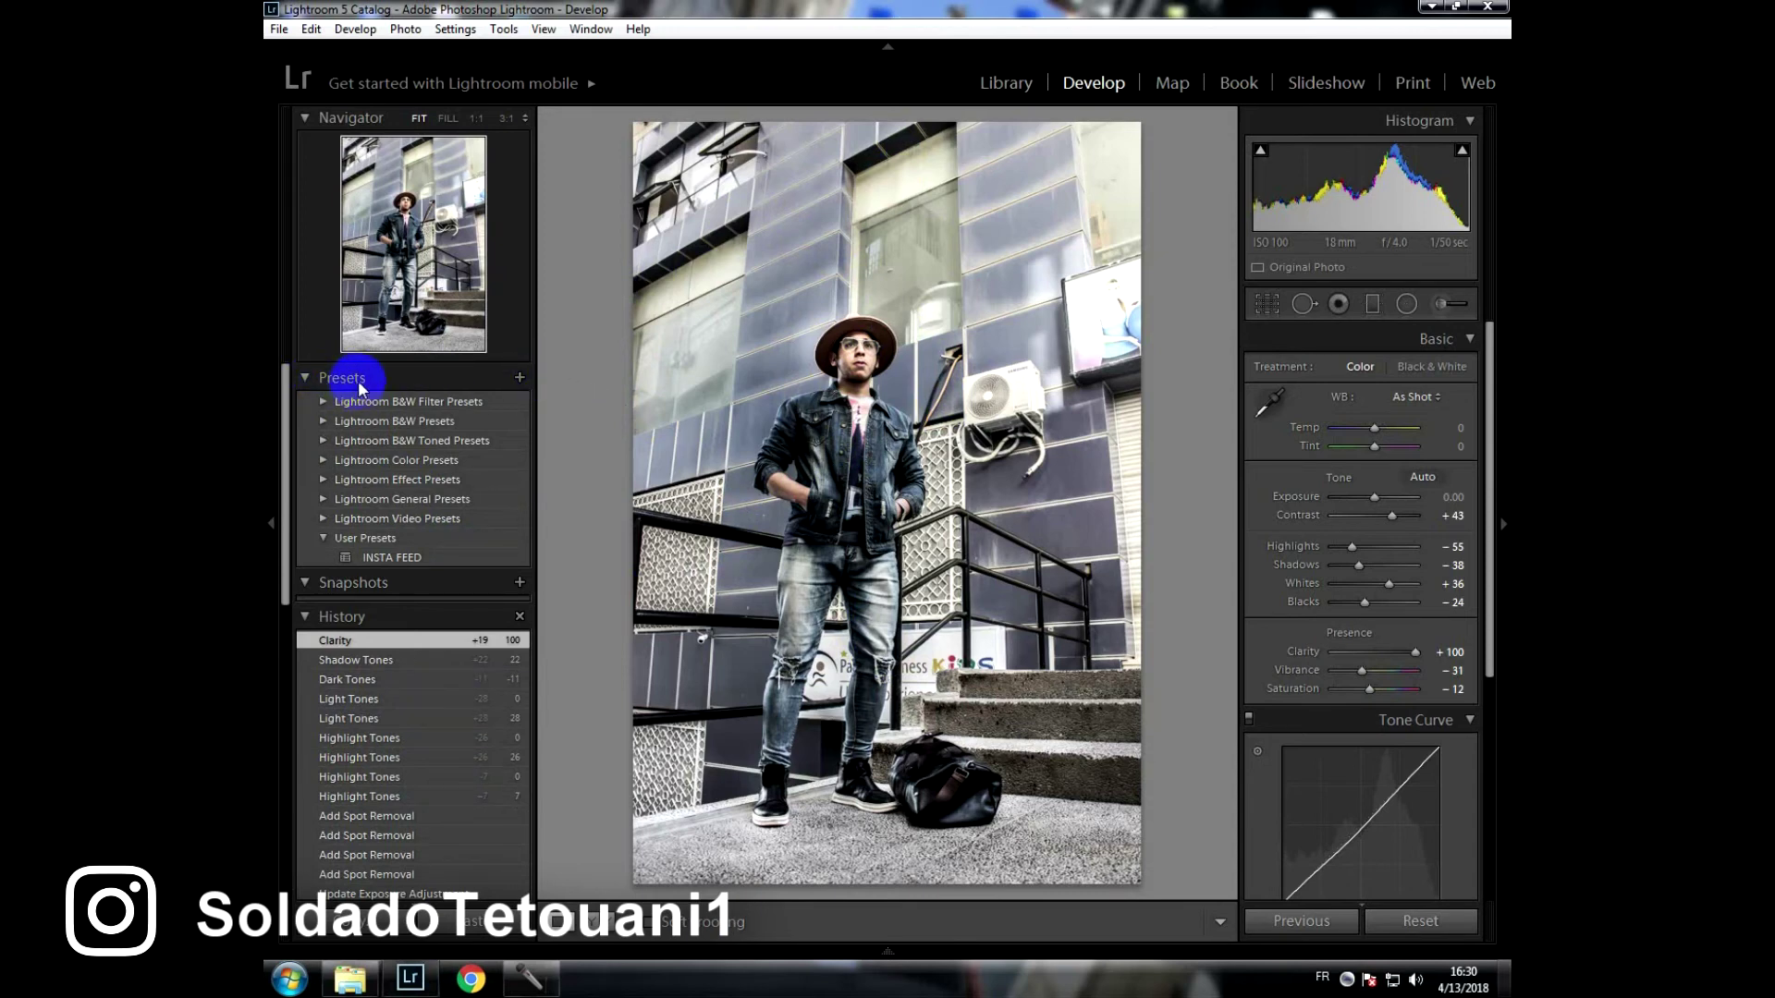
Save the current edits as the User Preset 'Instagram feeds 2'.
left_click(521, 378)
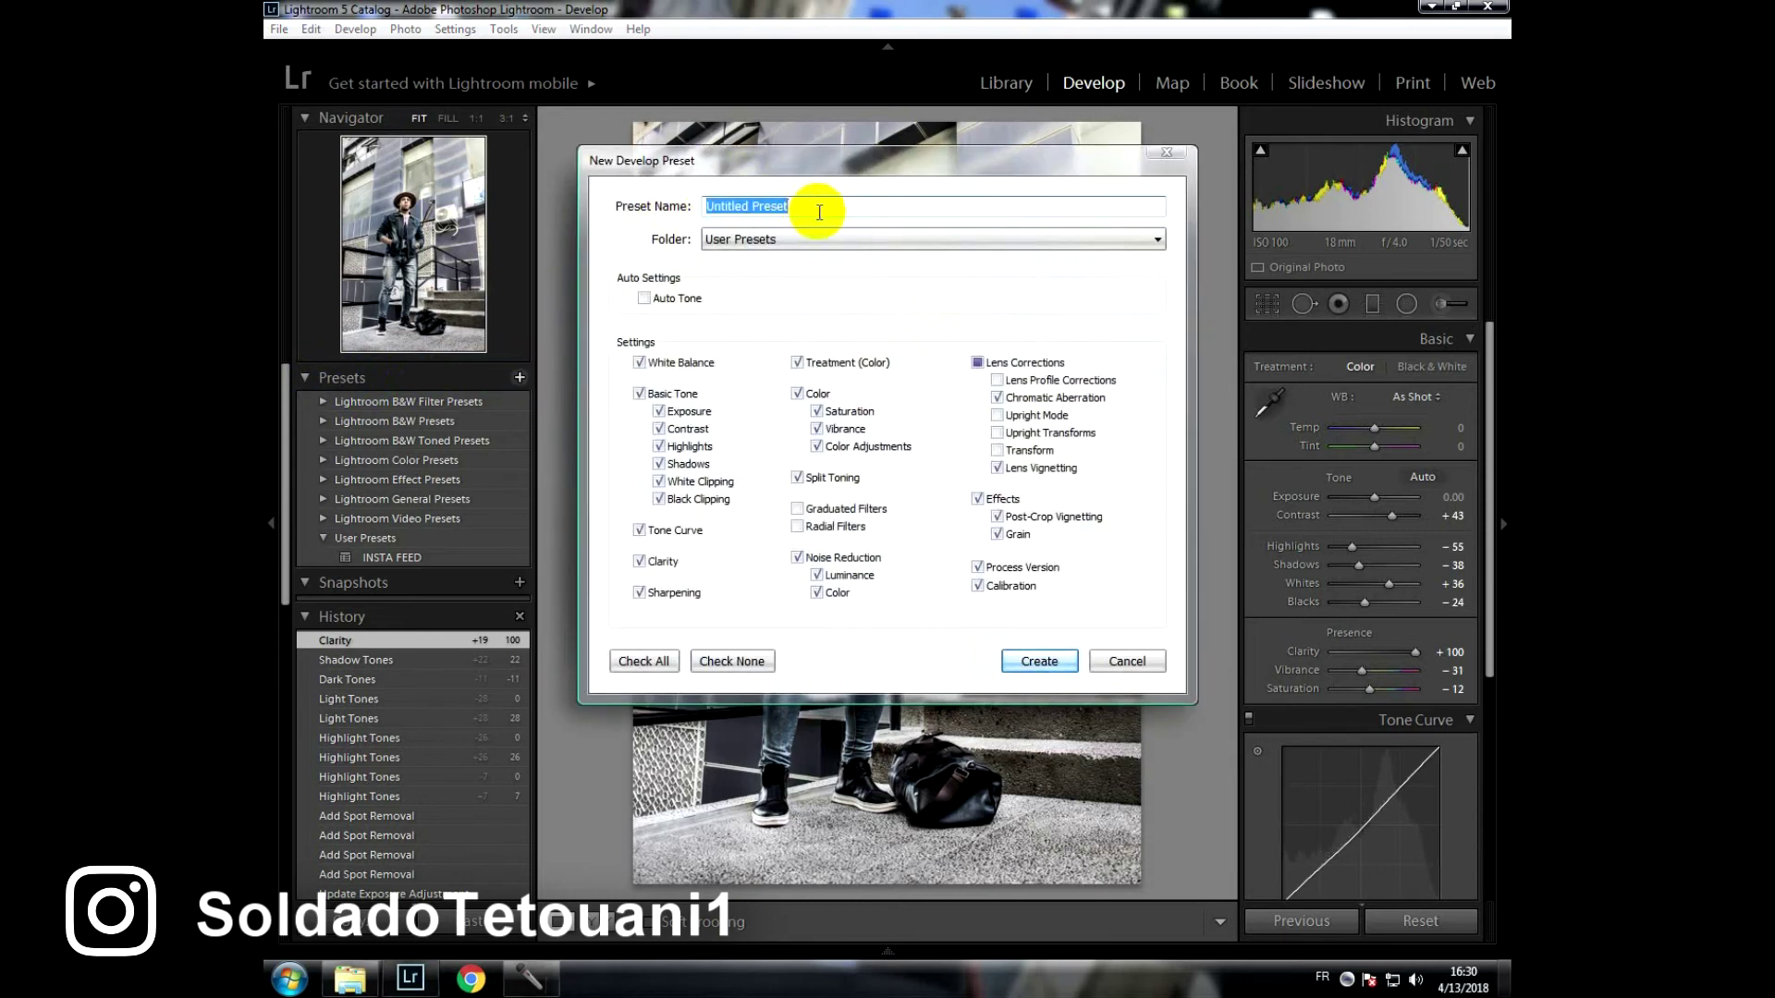
type("Instagr")
type(" feed ")
type("s 2")
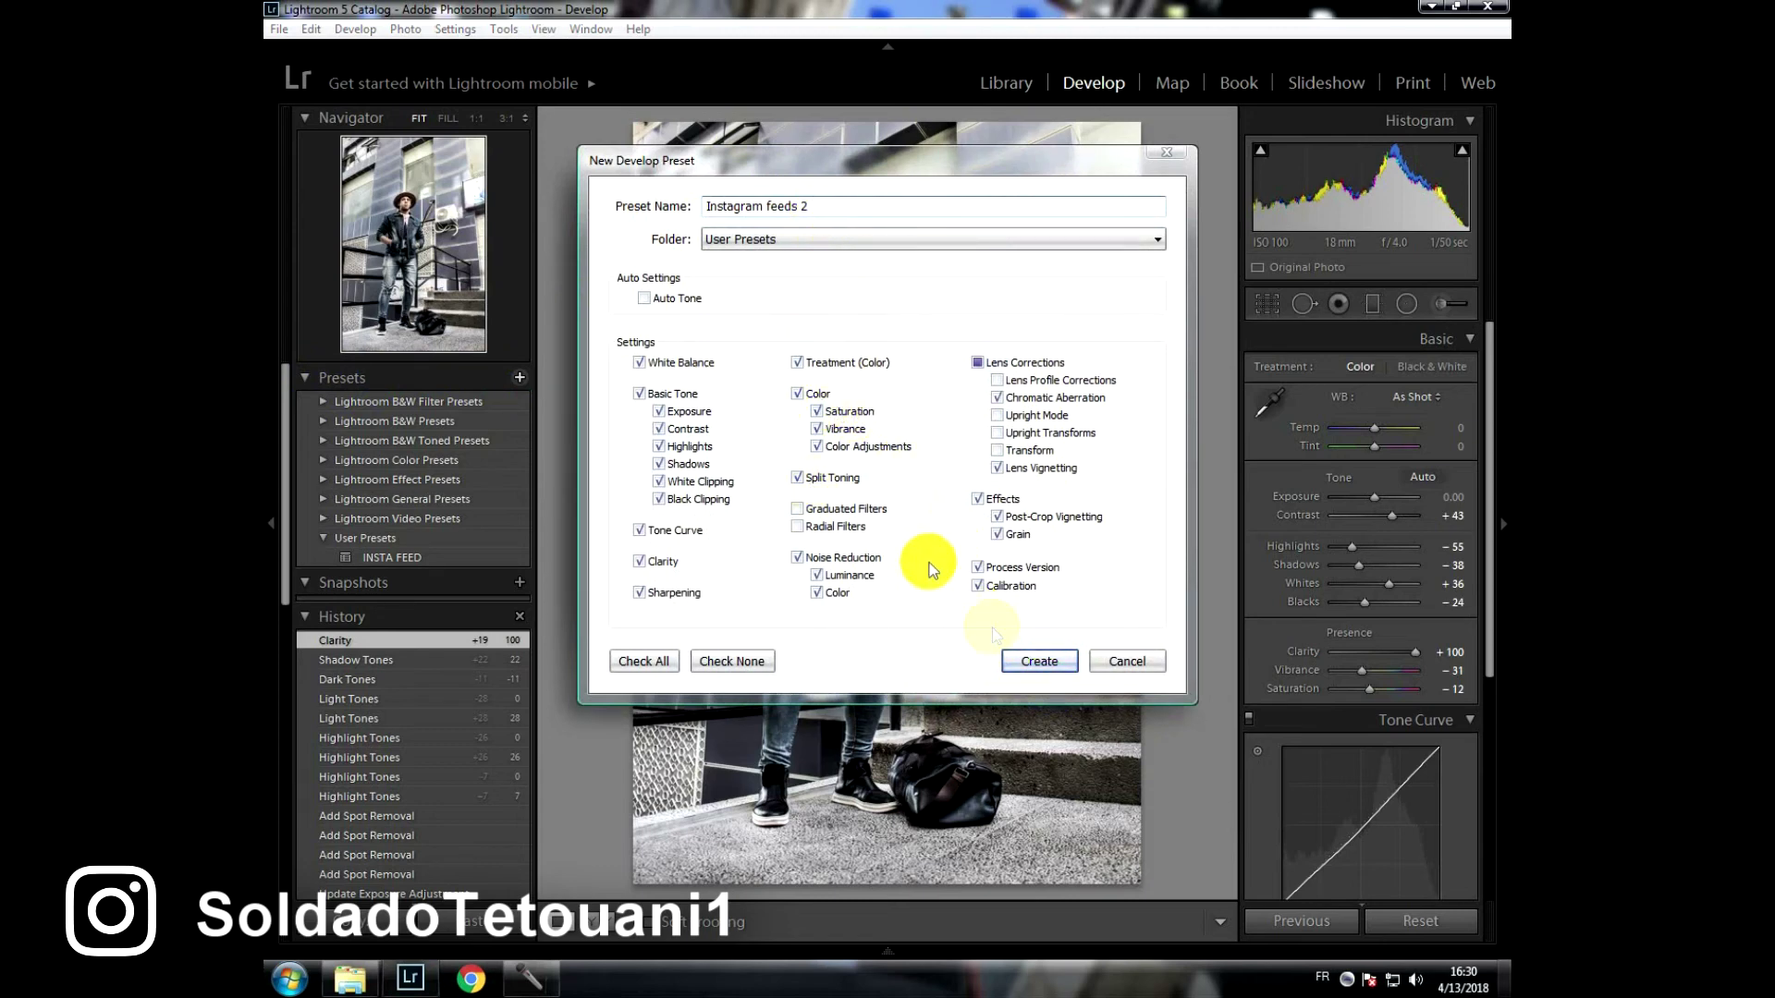
left_click(1040, 662)
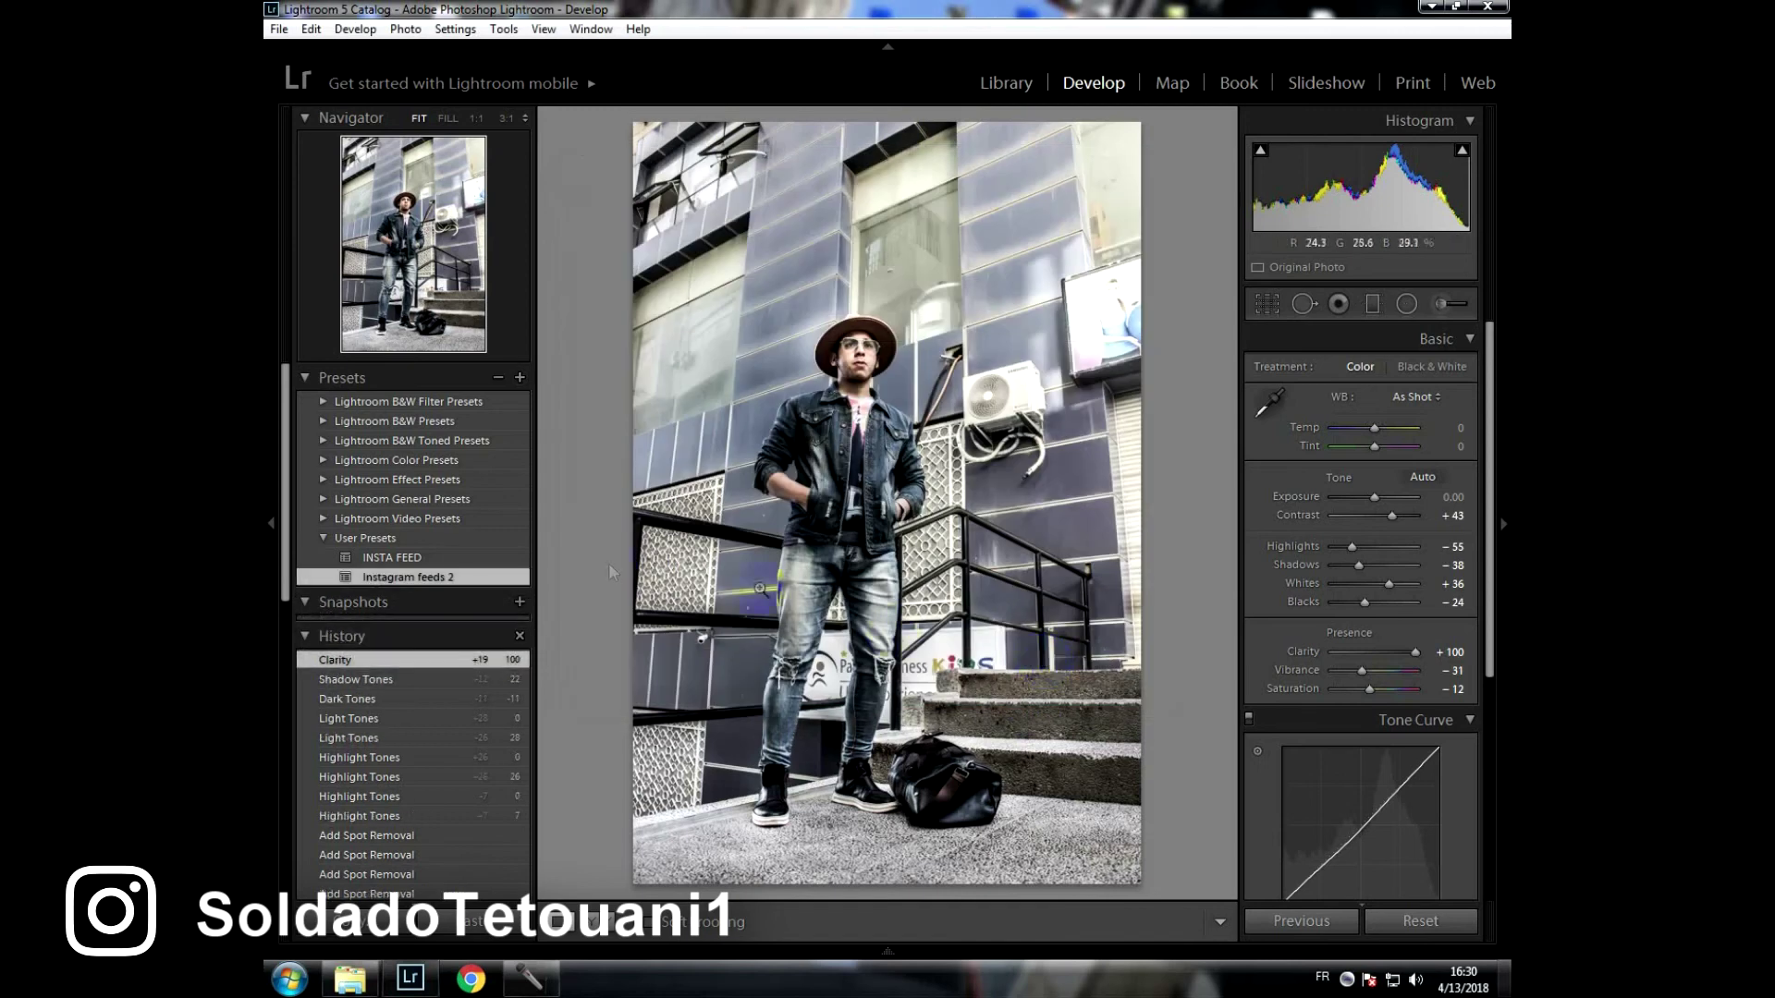
scroll(448, 555, "down", 2)
scroll(450, 518, "up", 2)
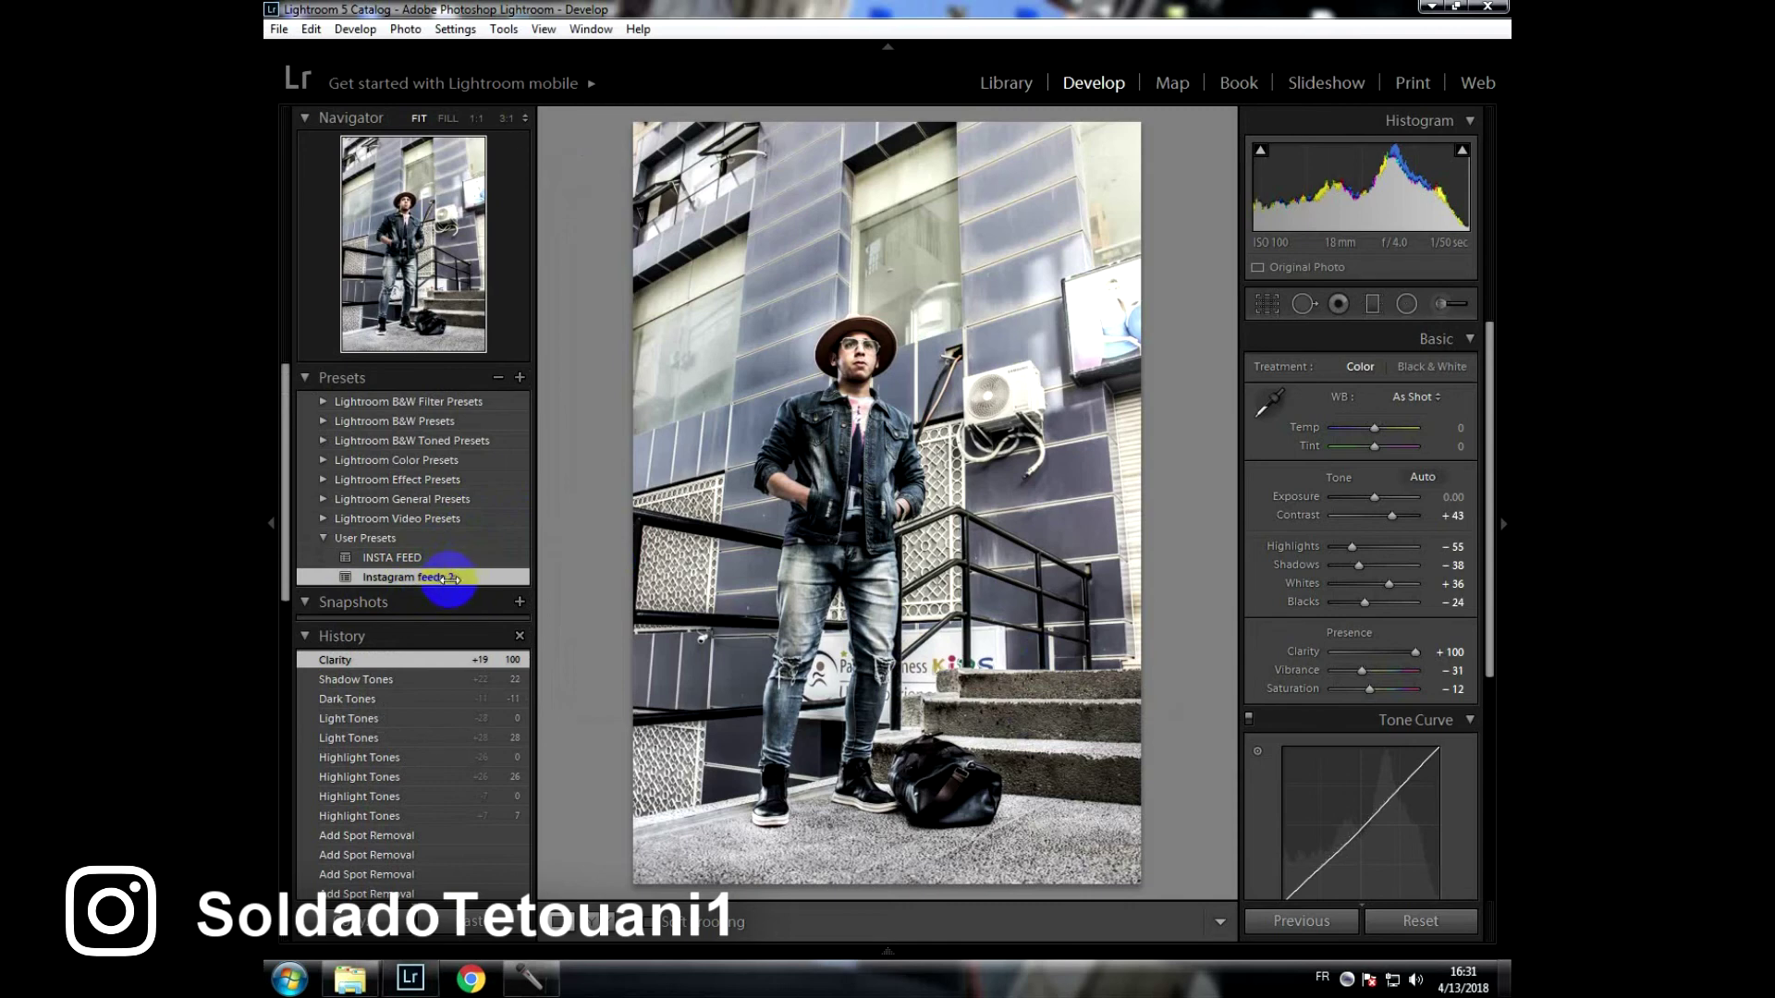
Export the portrait using the Burn Full-Sized JPEGs export preset.
left_click(281, 30)
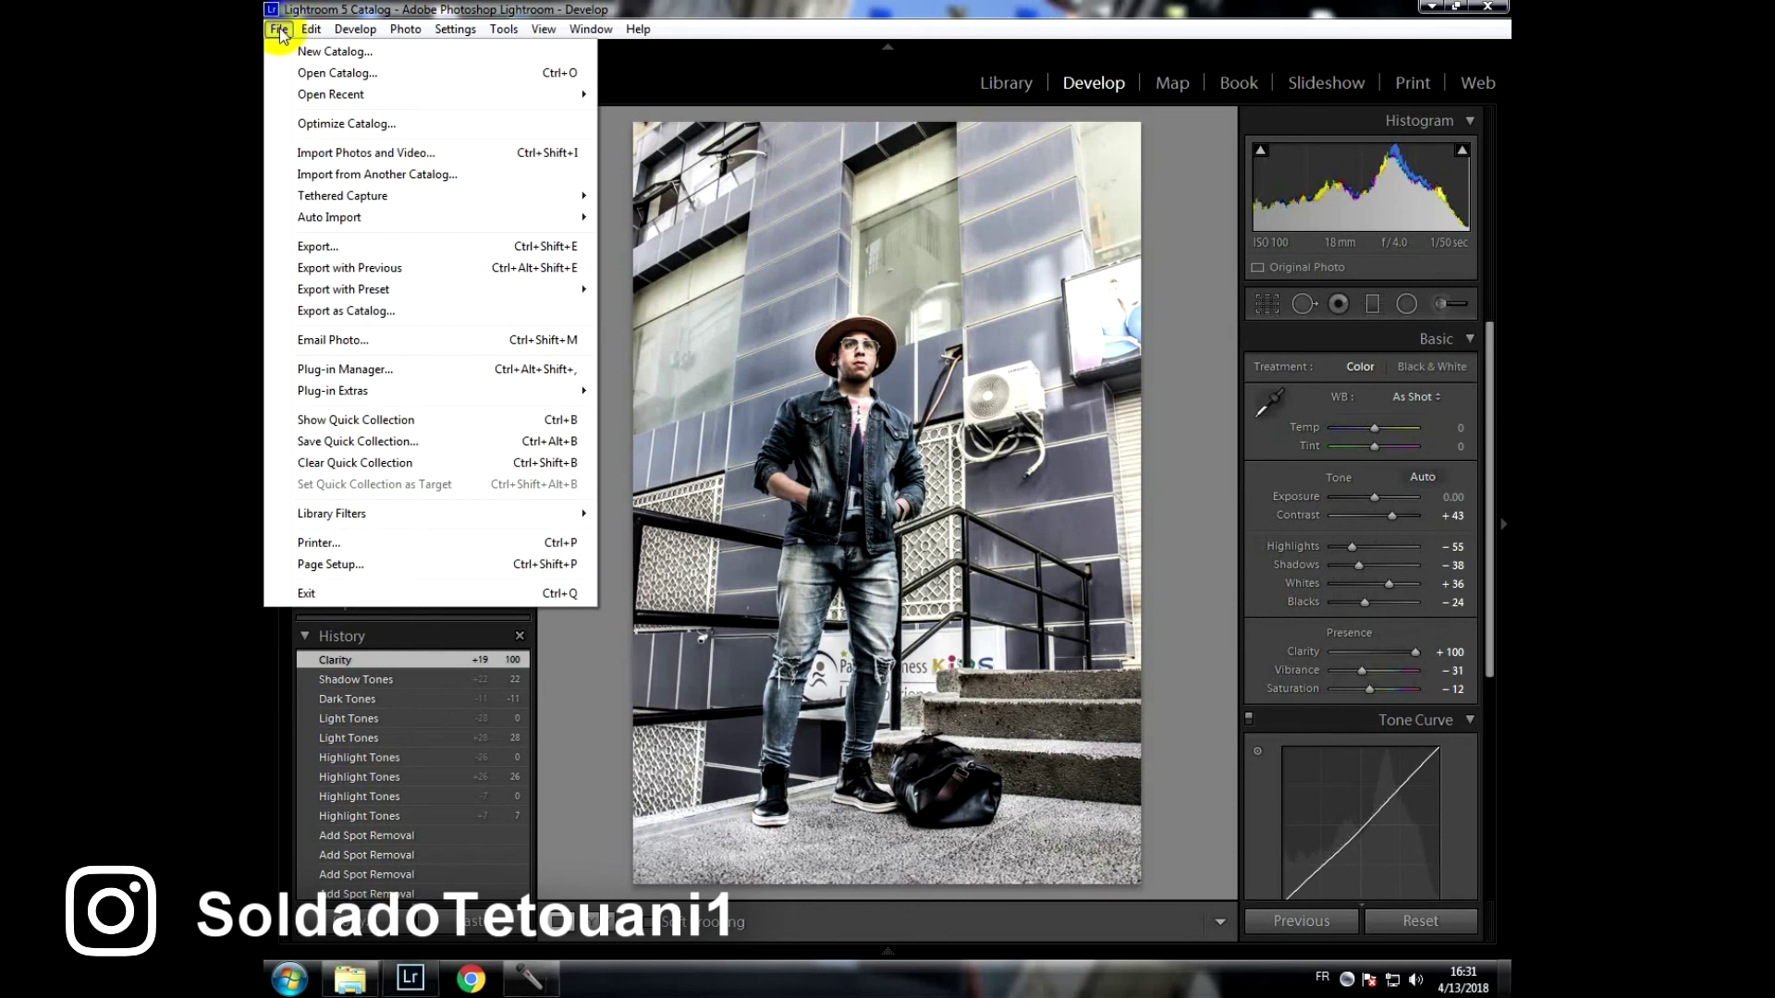
left_click(1067, 35)
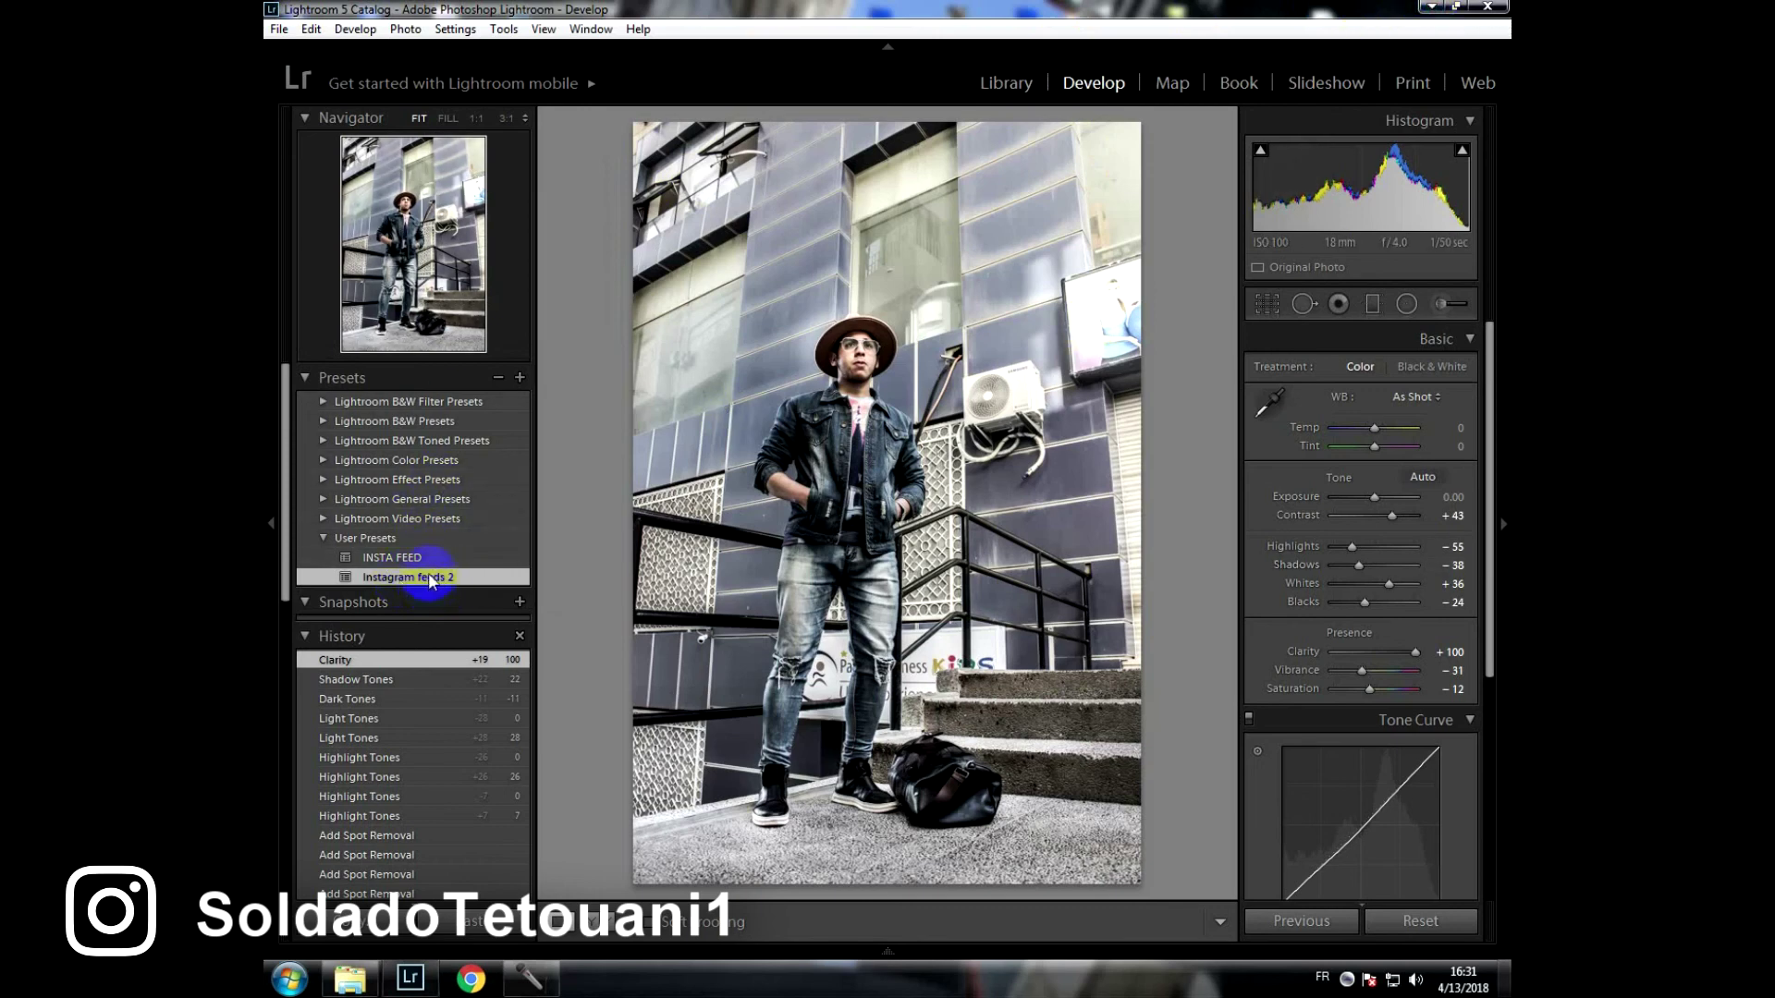
left_click(280, 28)
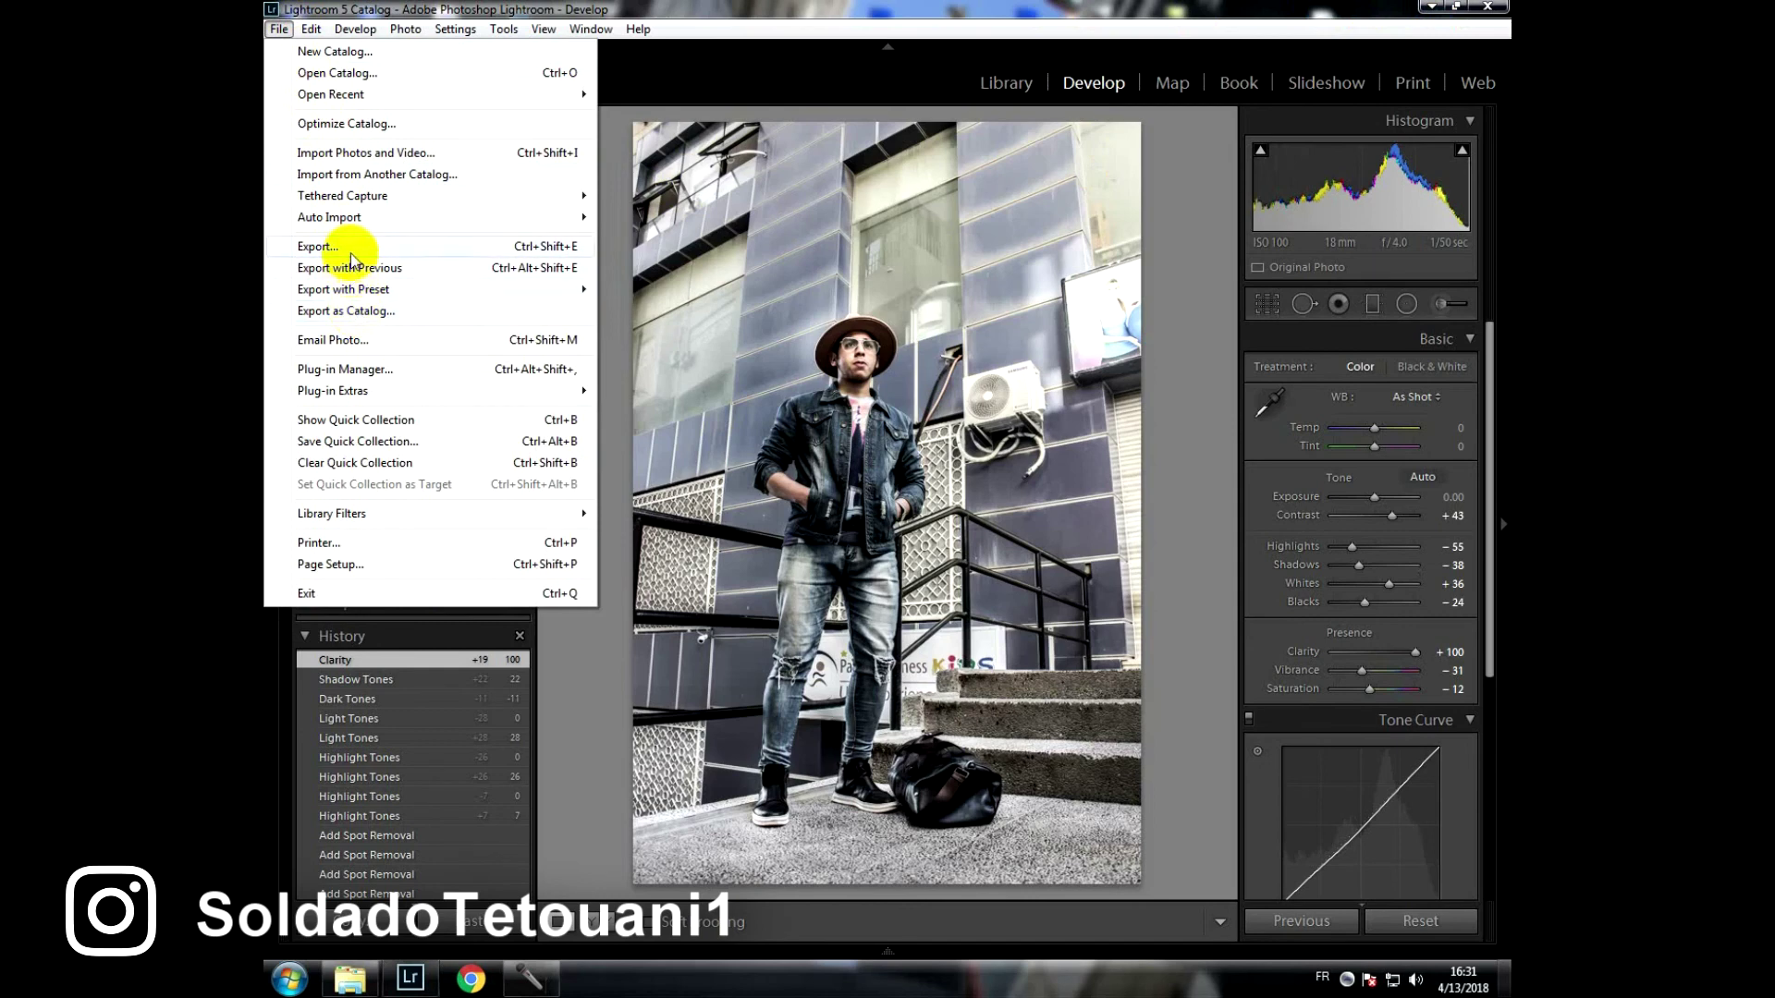
mouse_move(344, 289)
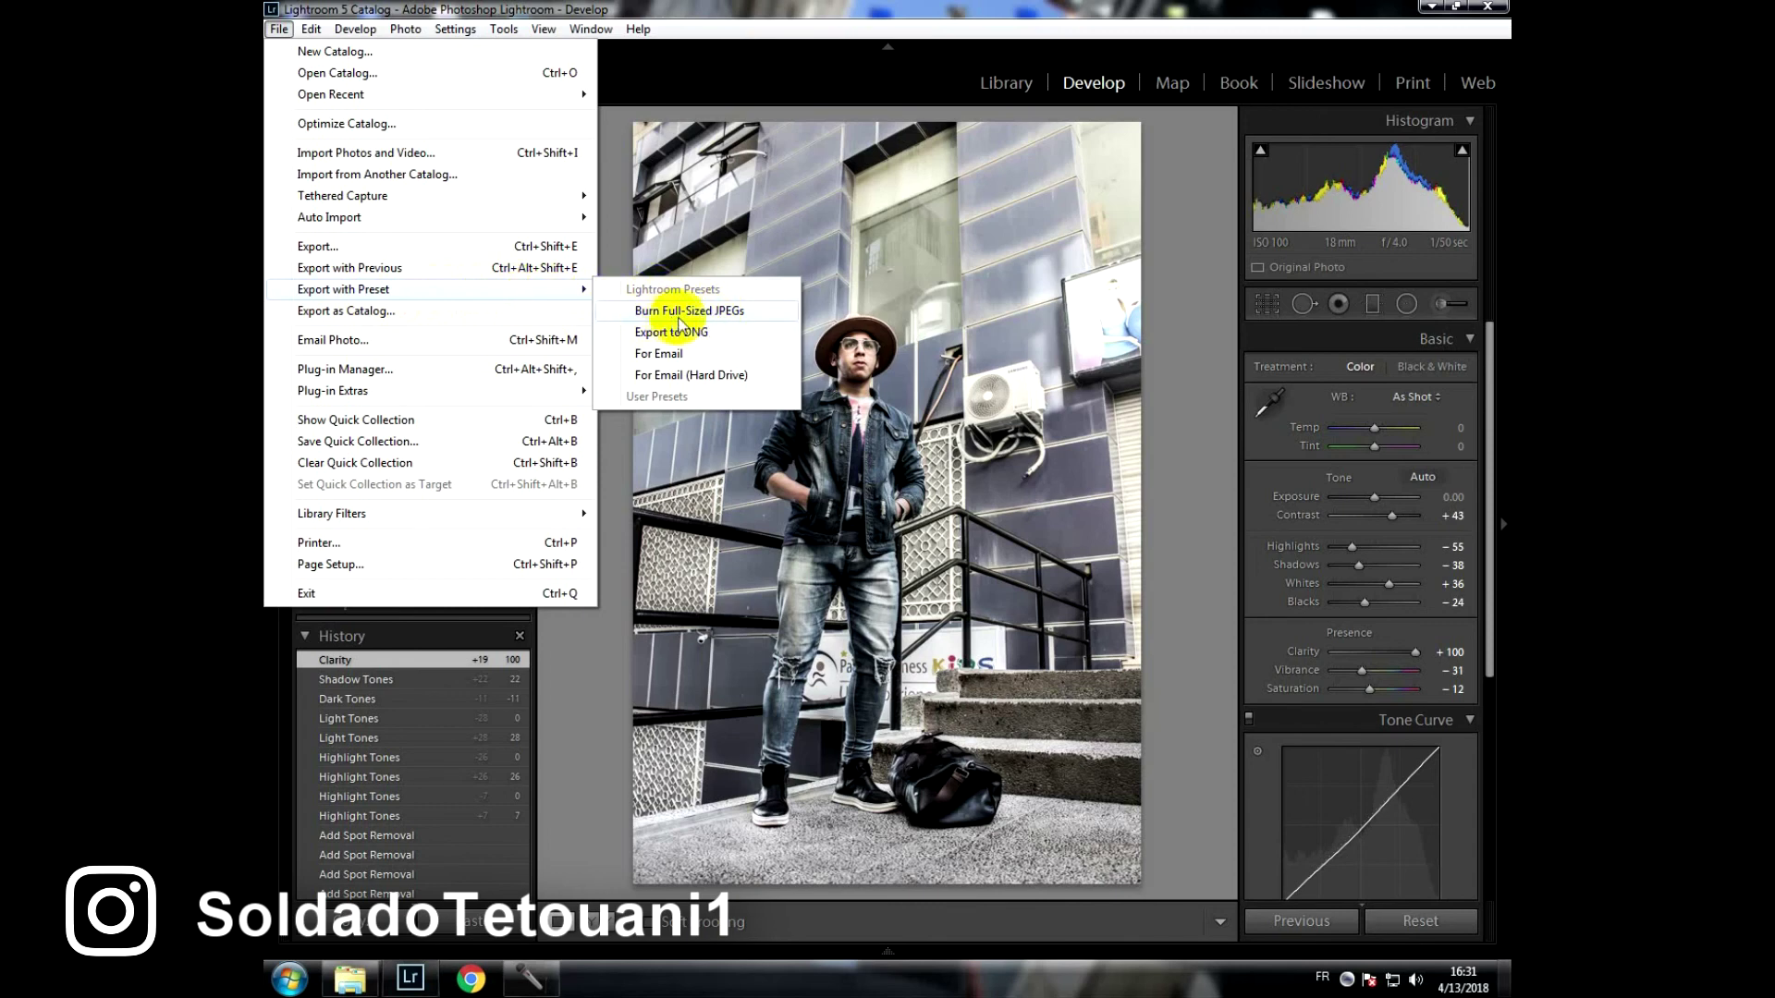
left_click(733, 314)
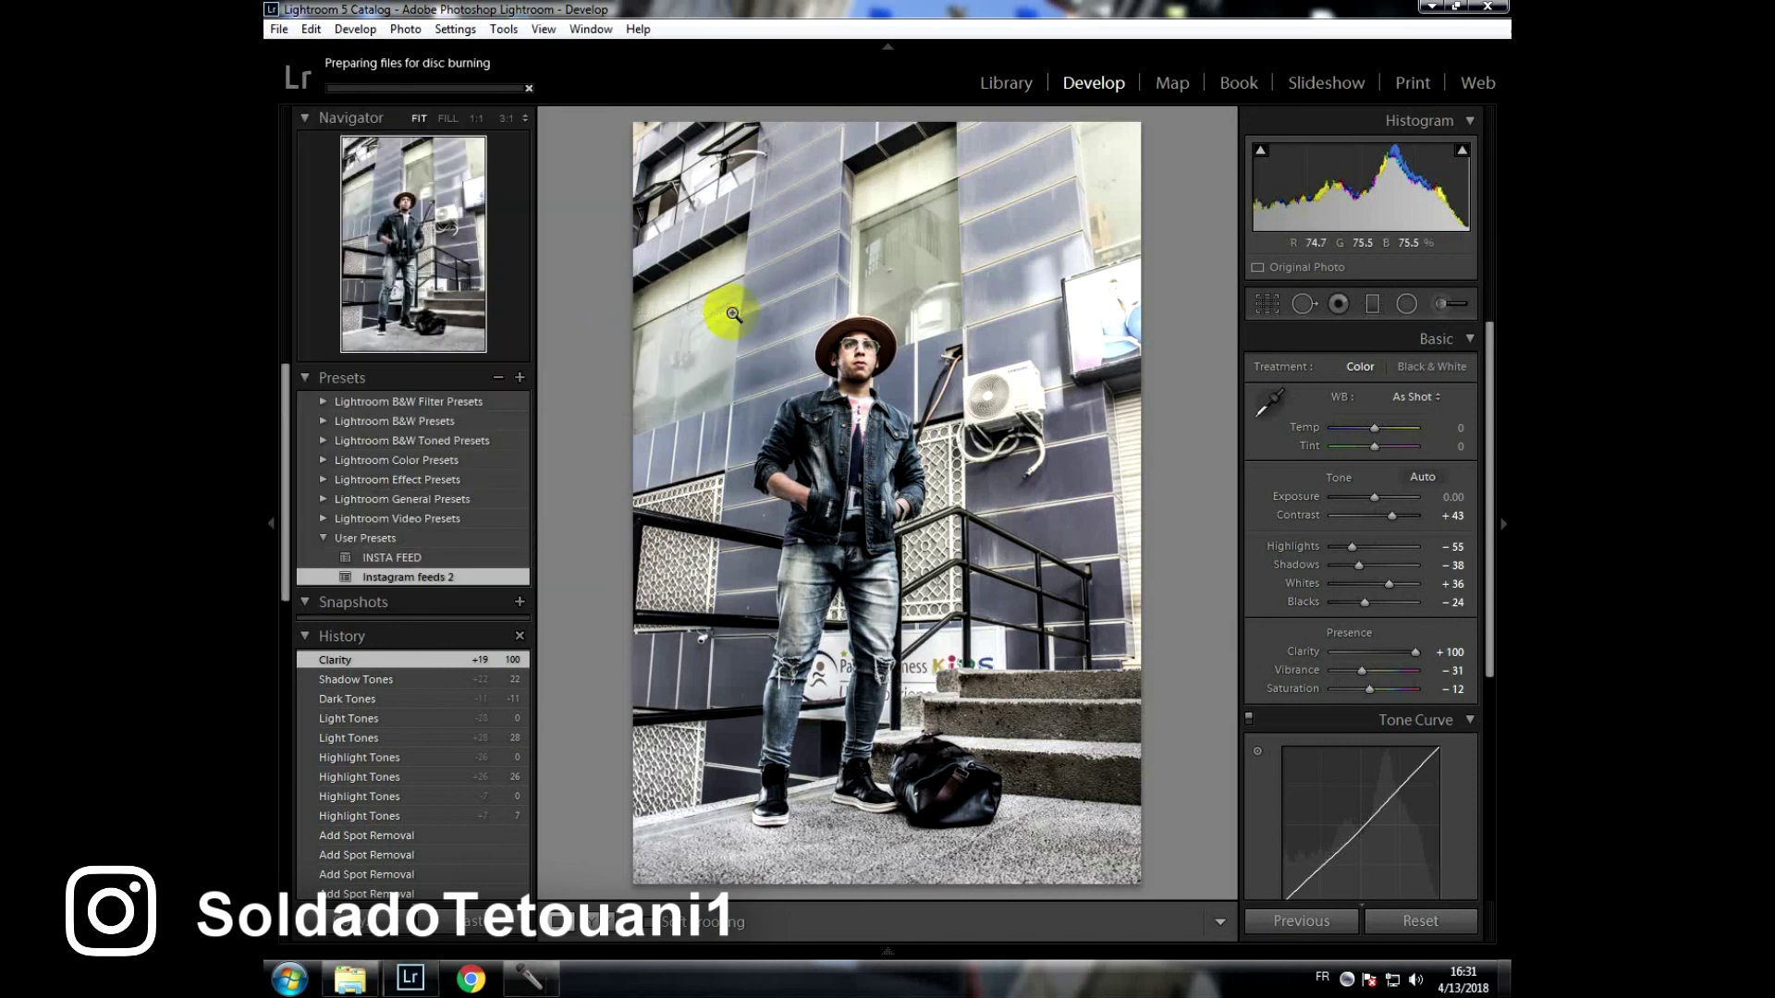